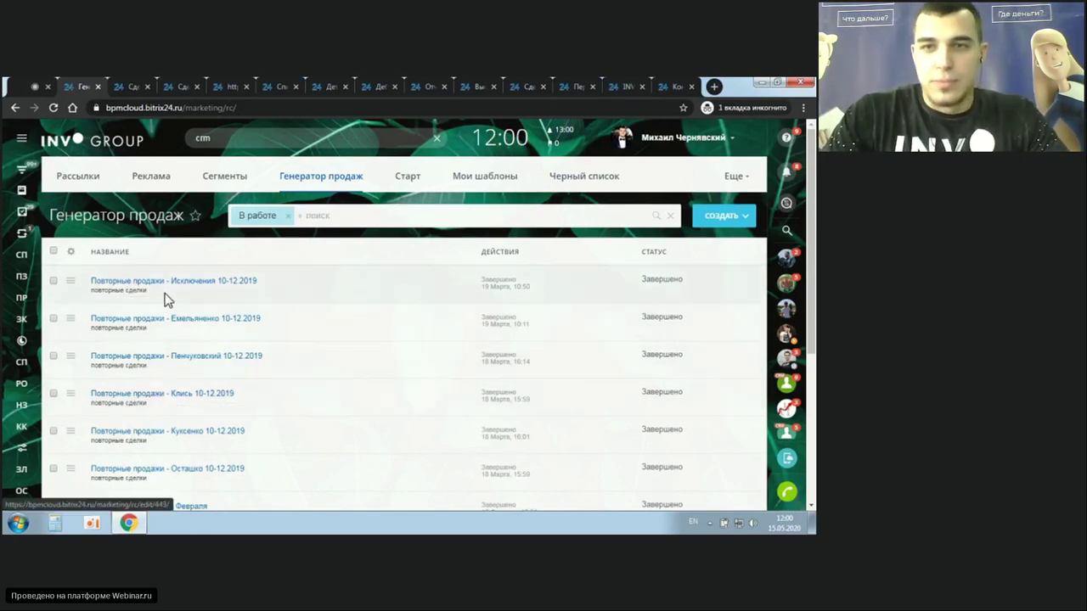
# - Create a «Повторные сделки» campaign from the «Создать вручную» scenario and start a new segment for it
pyautogui.click(718, 218)
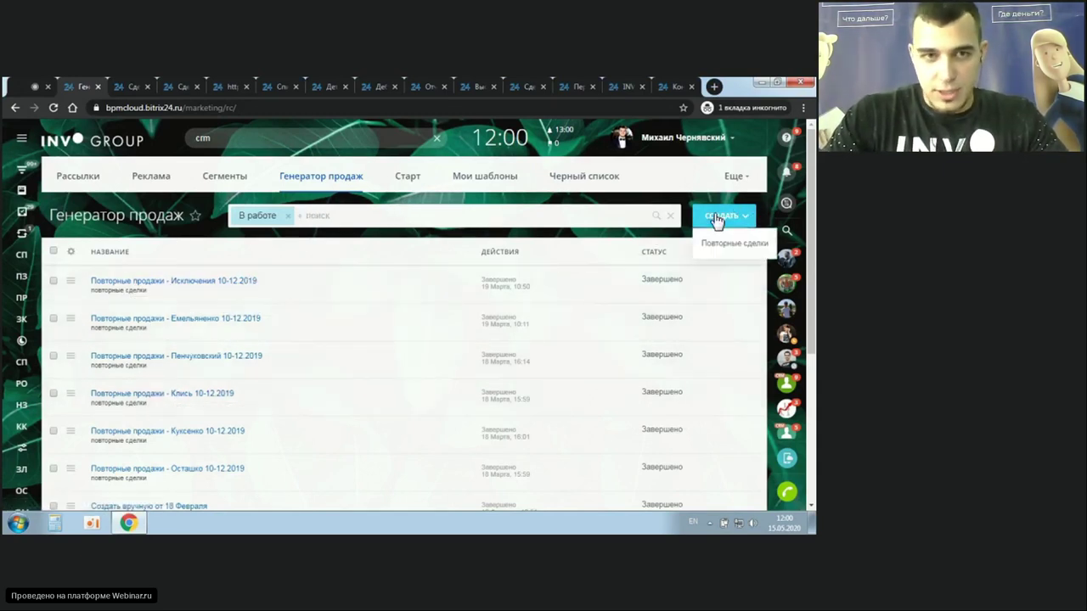
pyautogui.click(718, 250)
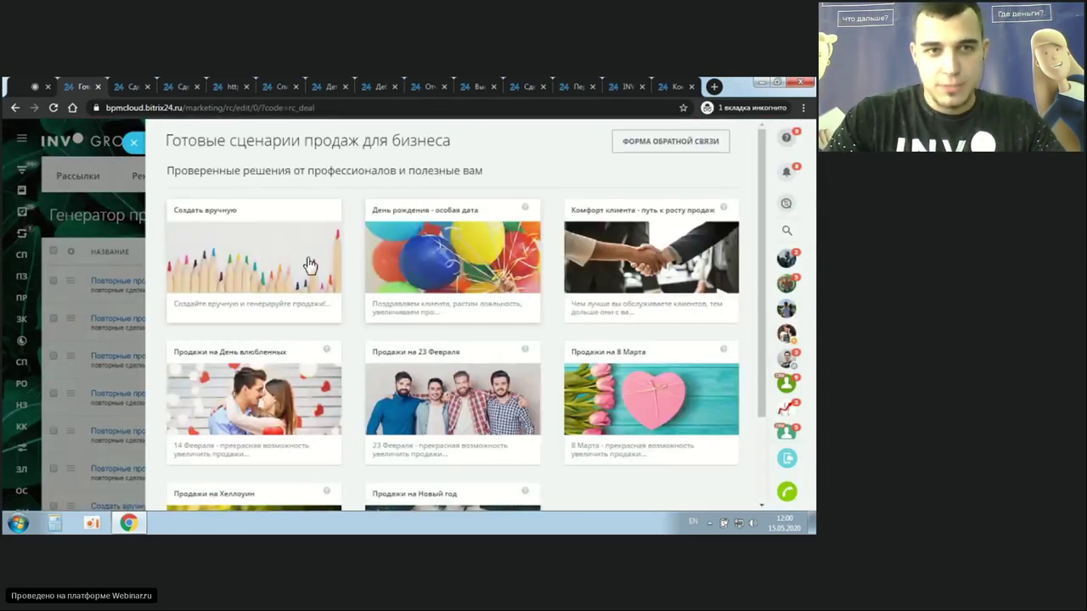
pyautogui.click(280, 283)
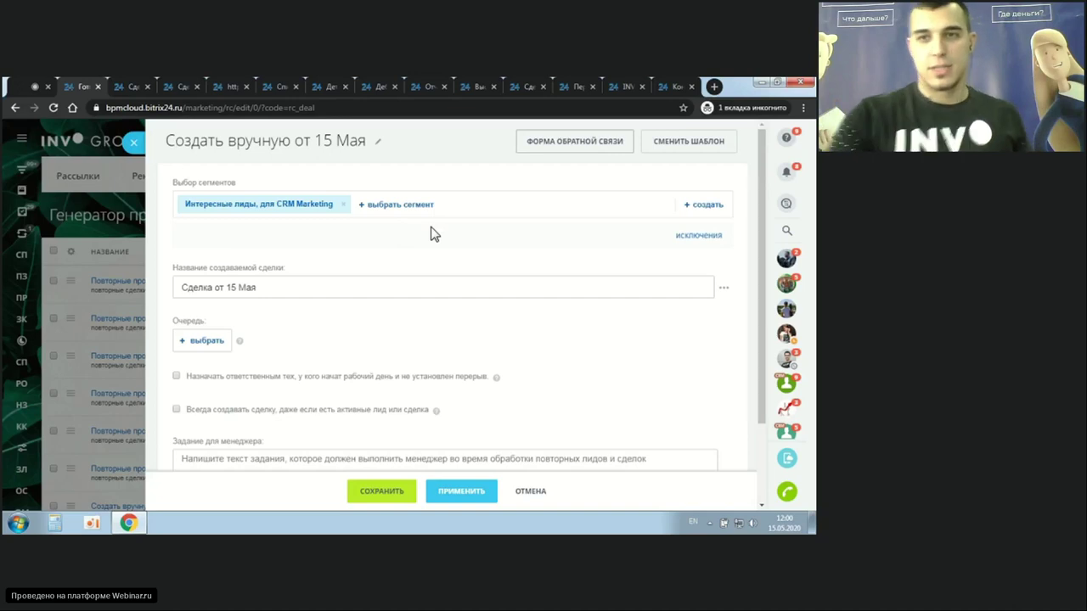
pyautogui.click(708, 208)
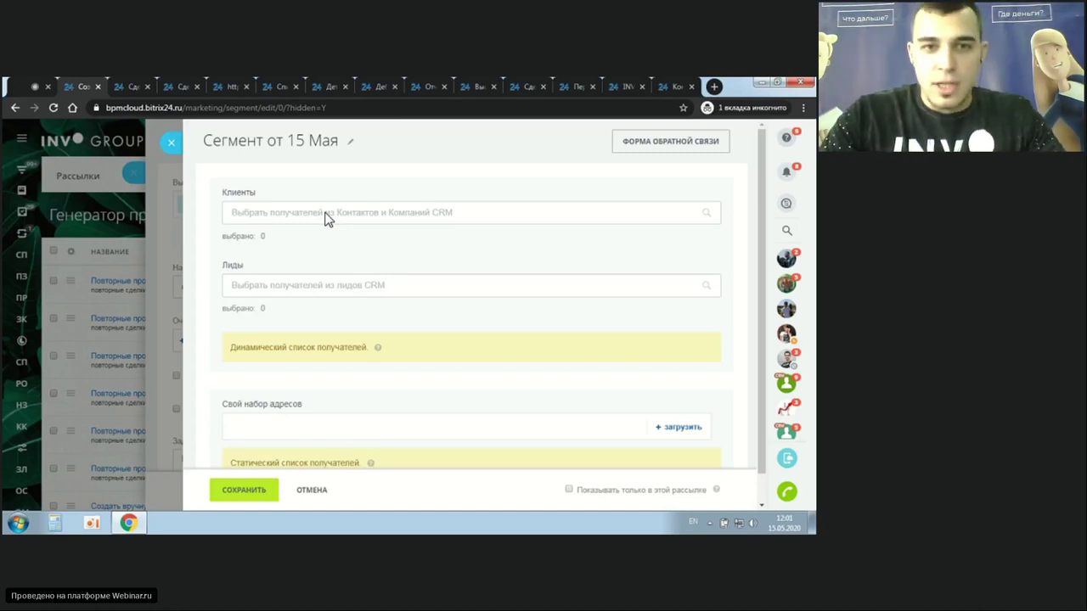
# - In the segment's «Клиенты» filter, set the contact source to «Приложение Б24»
pyautogui.click(328, 219)
pyautogui.scroll(-1, 399, 280)
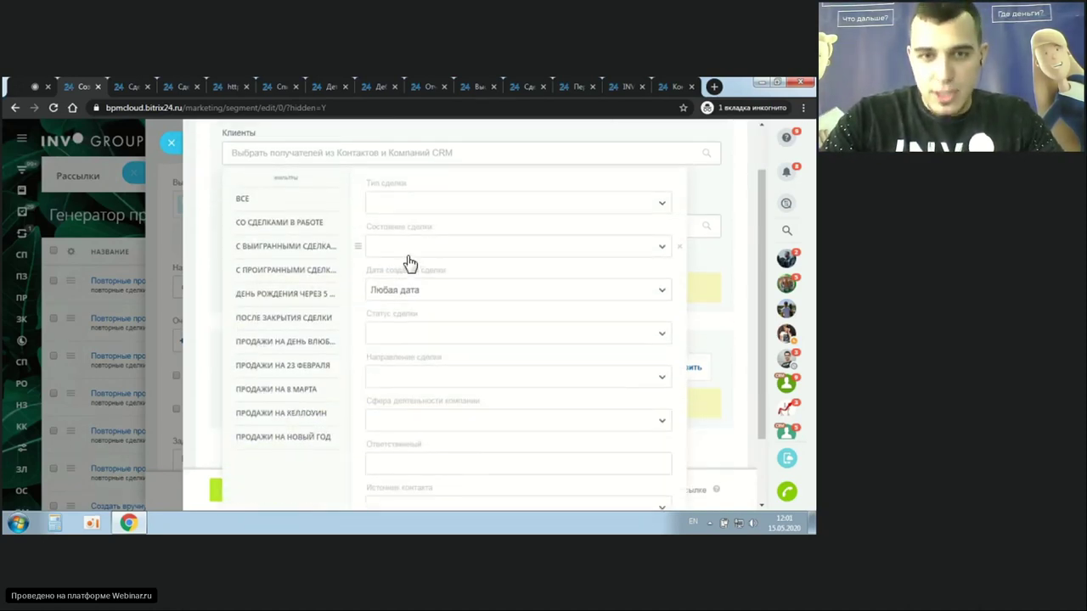
pyautogui.click(413, 340)
pyautogui.click(463, 342)
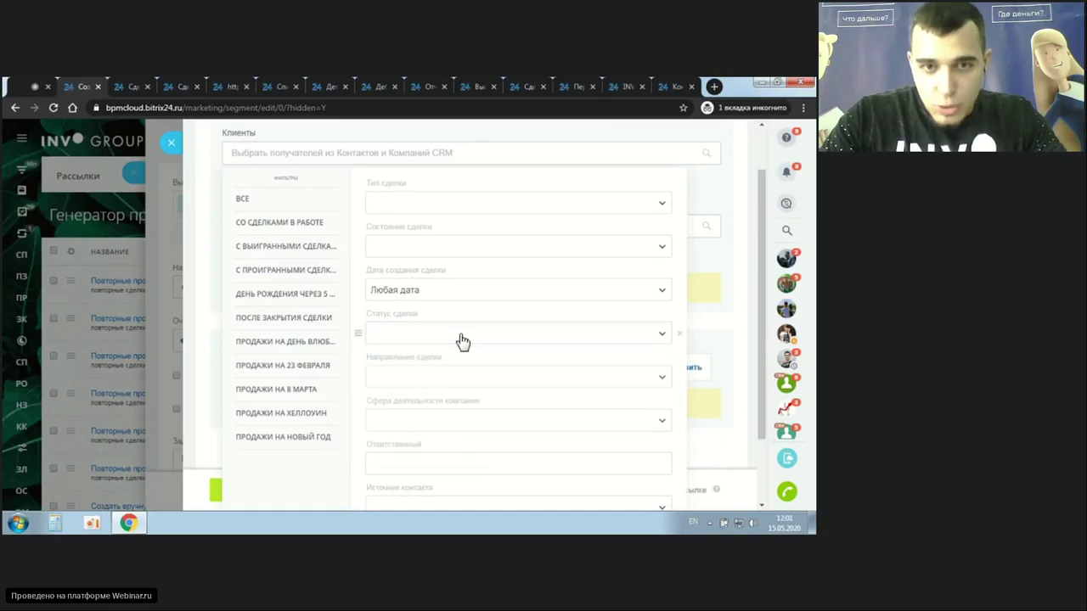
pyautogui.scroll(-1, 463, 342)
pyautogui.click(420, 420)
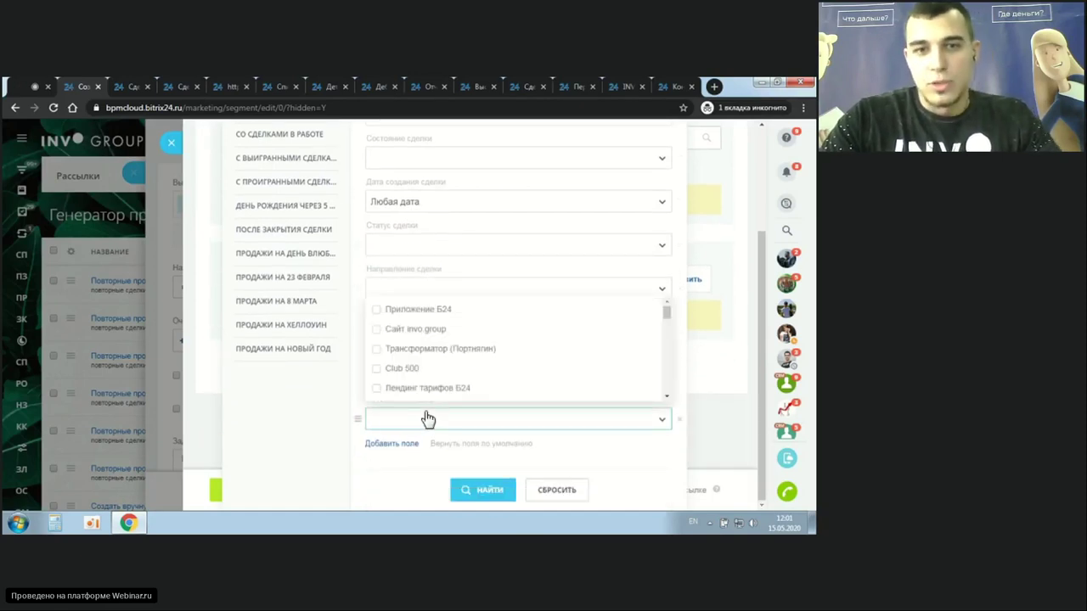
pyautogui.click(413, 316)
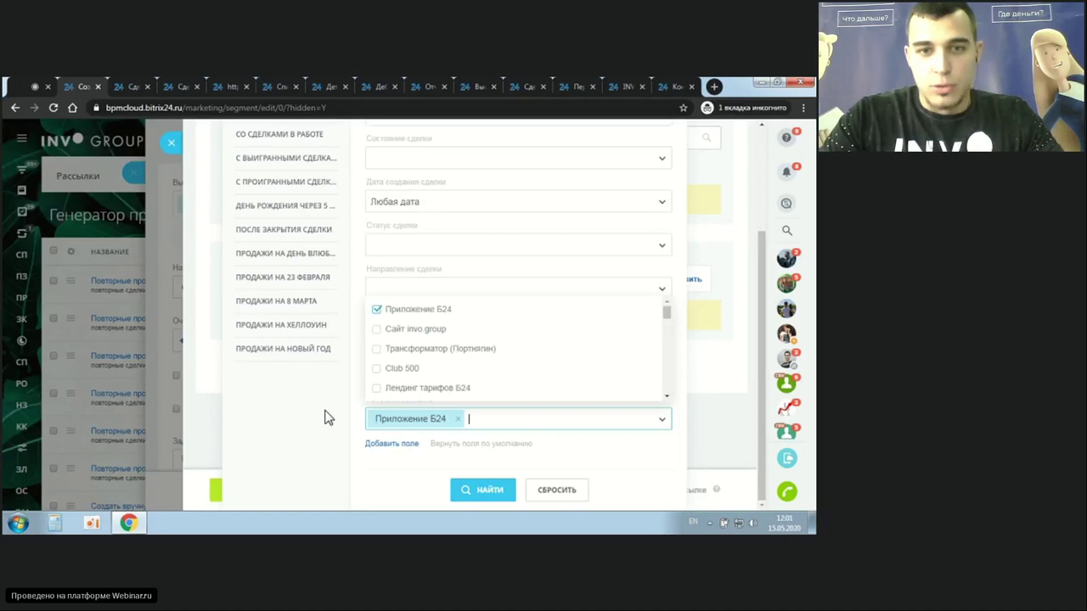
pyautogui.scroll(-5, 397, 361)
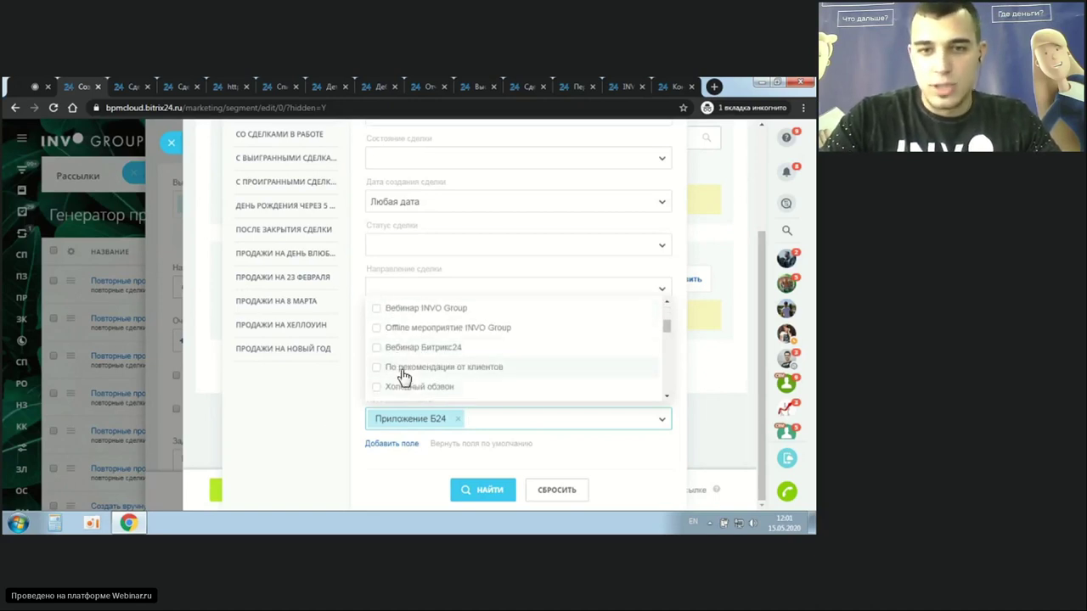
pyautogui.scroll(-2, 406, 365)
pyautogui.scroll(8, 427, 379)
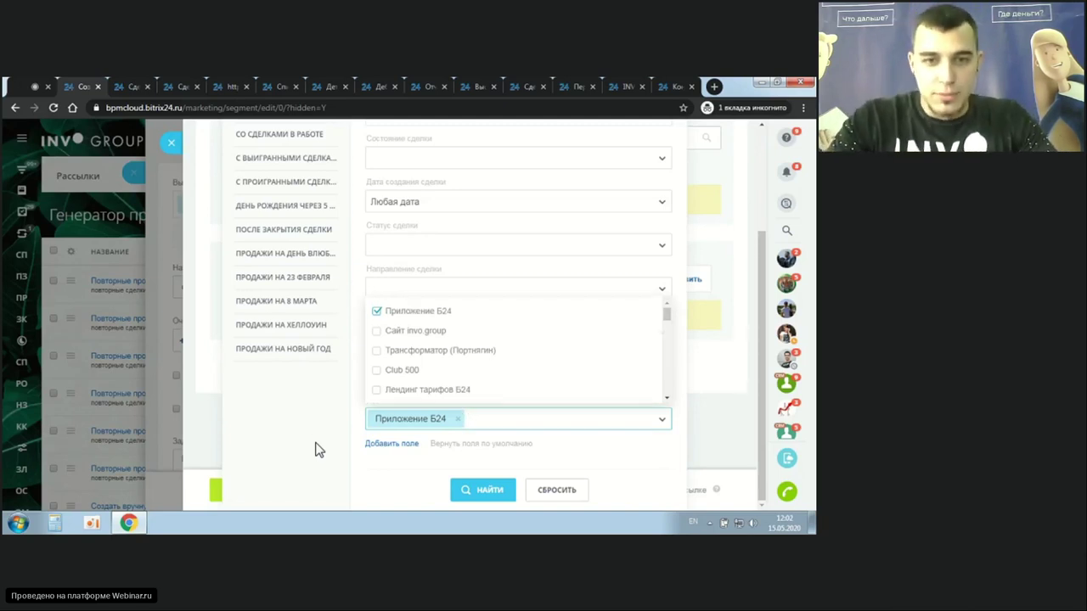
pyautogui.click(315, 450)
# - Set the filter's deal type to «ПЗНВ», «Вводные продукты» and «Настройка Б24»
pyautogui.scroll(3, 400, 413)
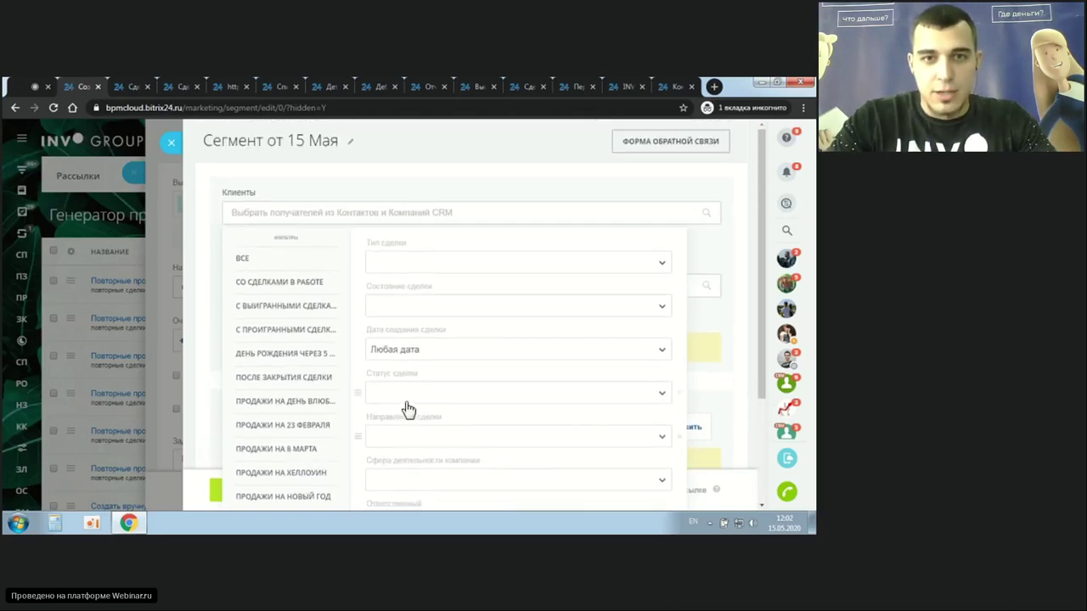
pyautogui.scroll(-2, 406, 411)
pyautogui.scroll(2, 406, 291)
pyautogui.click(411, 238)
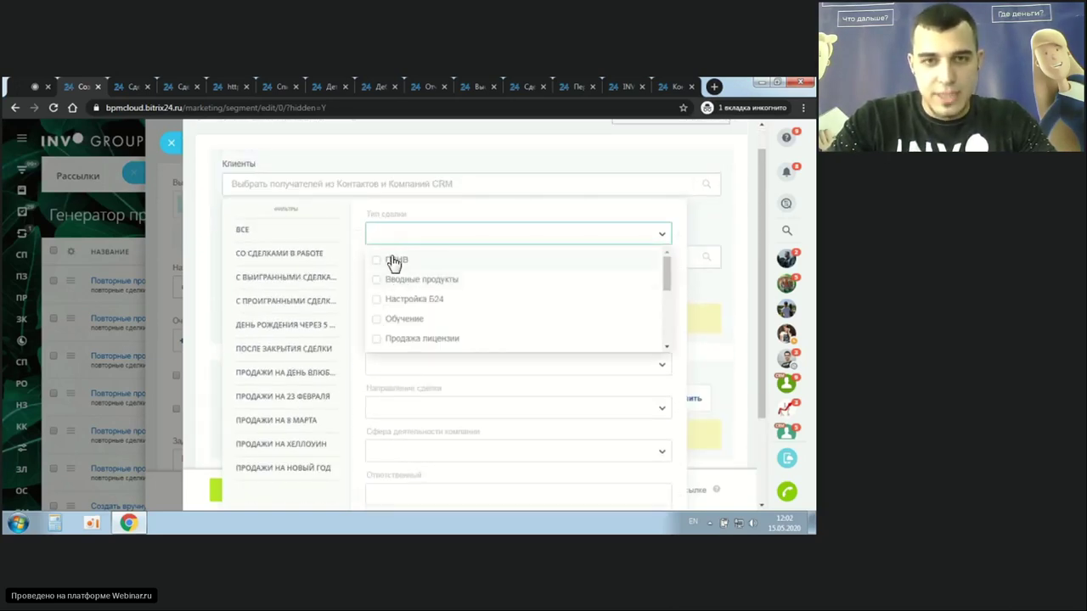
pyautogui.click(395, 261)
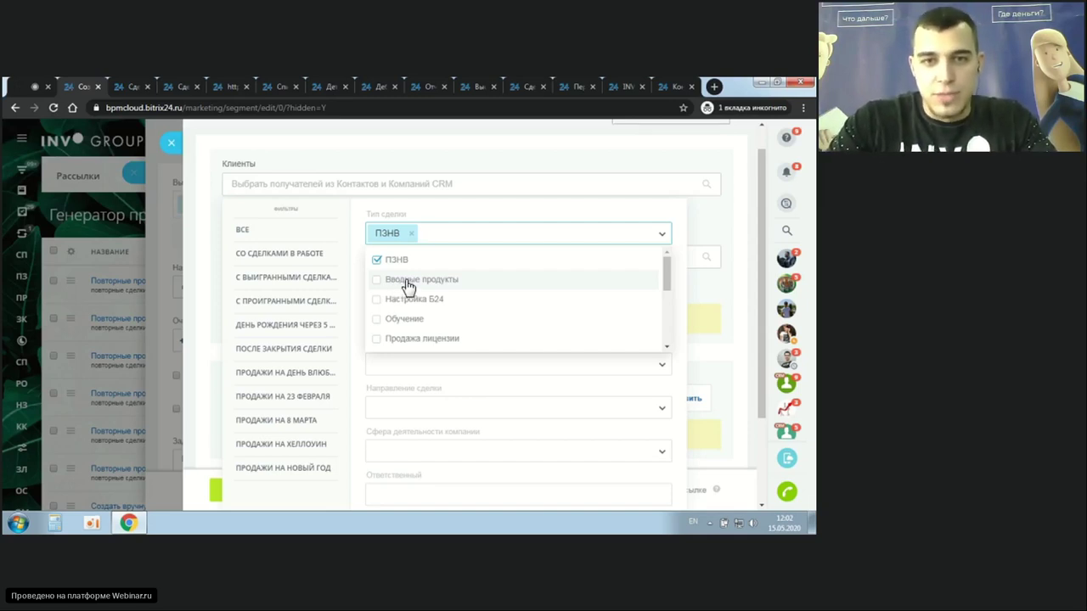
pyautogui.click(395, 282)
pyautogui.click(397, 300)
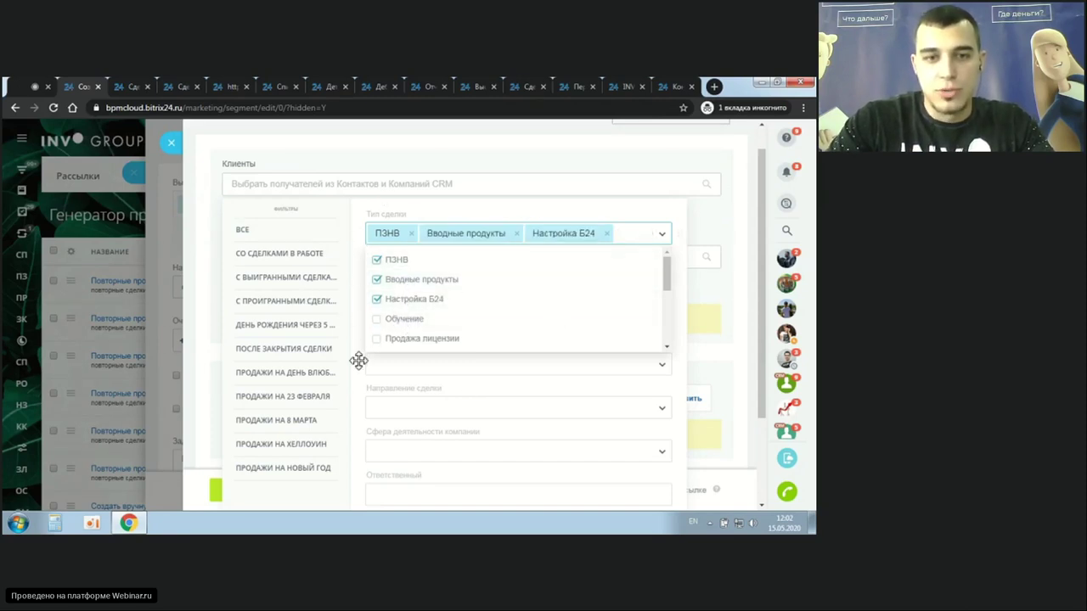
pyautogui.click(311, 502)
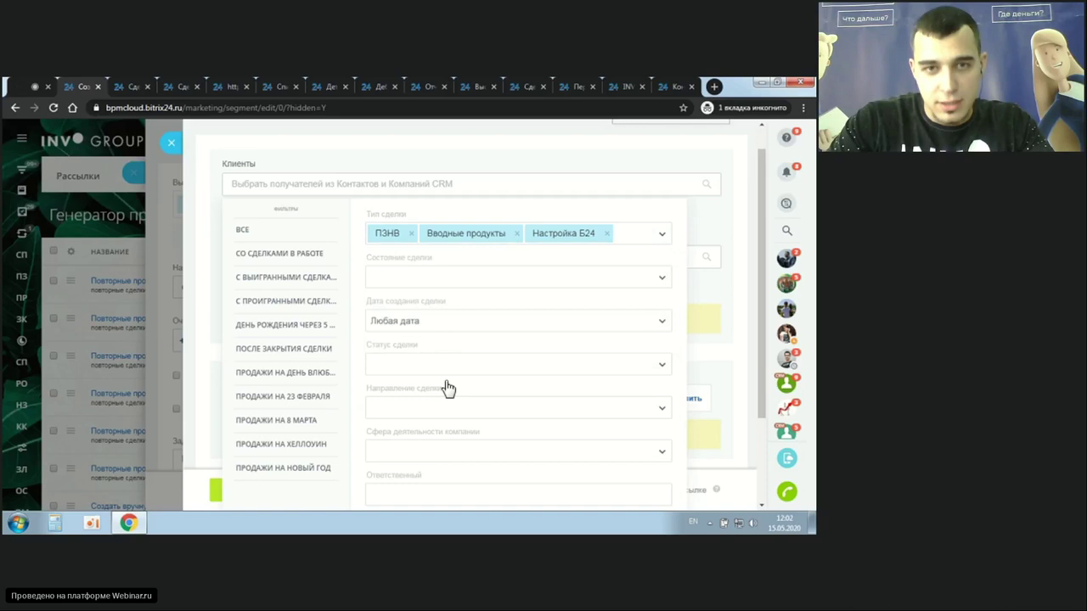
# - Set the filter's deal state («Состояние сделки») to «Провал»
pyautogui.click(427, 283)
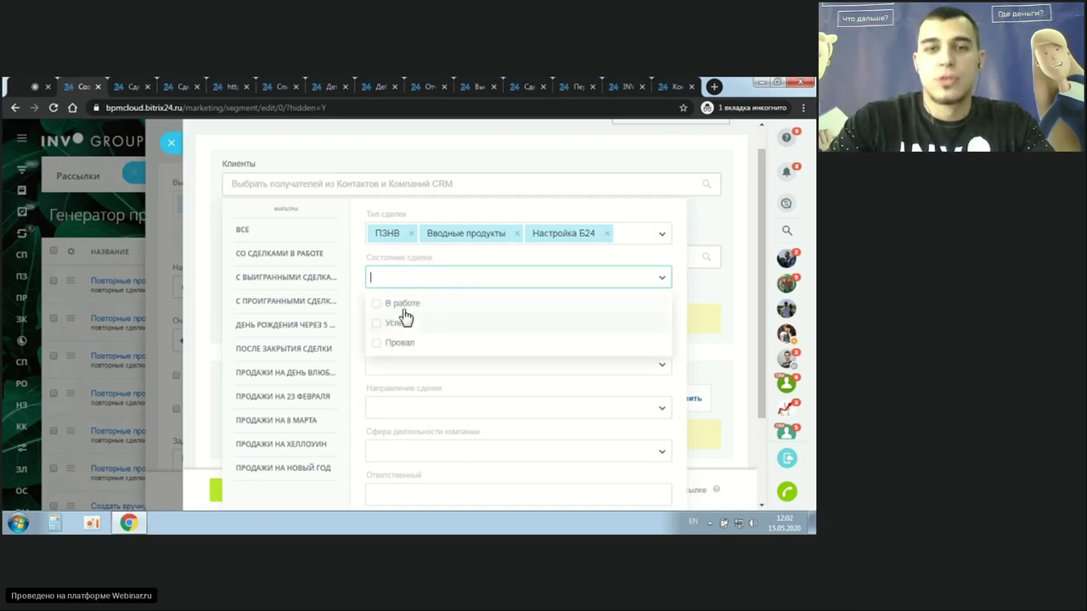
pyautogui.click(399, 347)
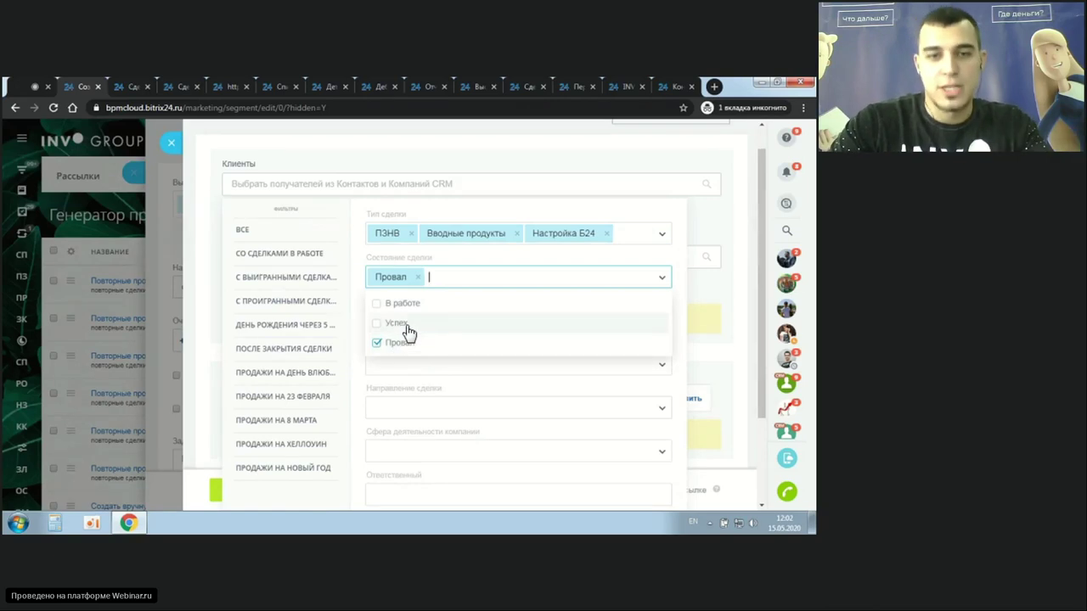
pyautogui.click(334, 501)
# - Limit the filter's deal creation date to the year 2019 («Год», 2019)
pyautogui.scroll(-1, 405, 364)
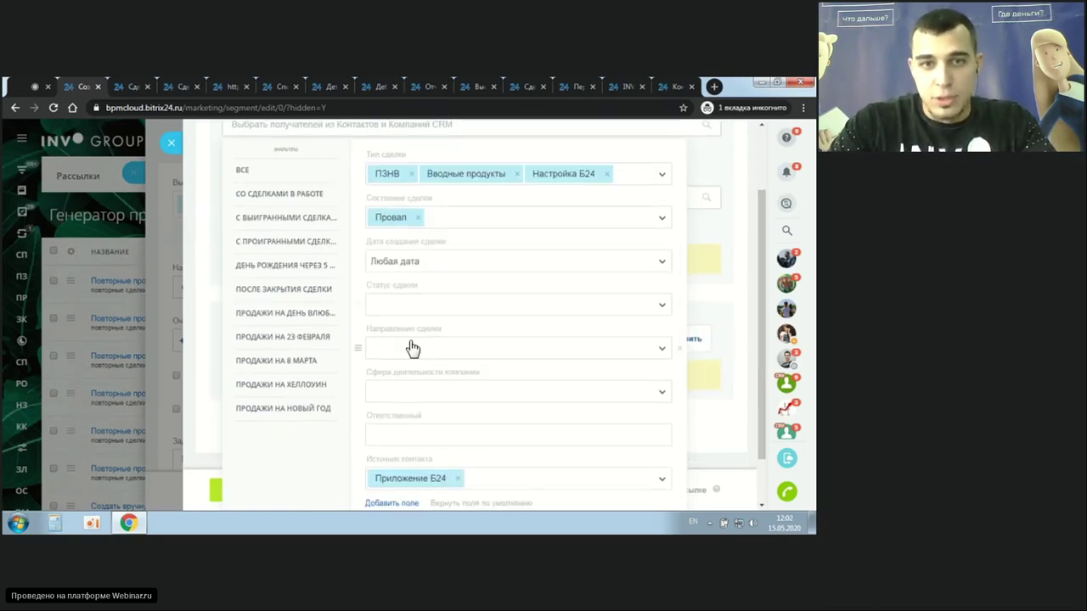
pyautogui.click(437, 272)
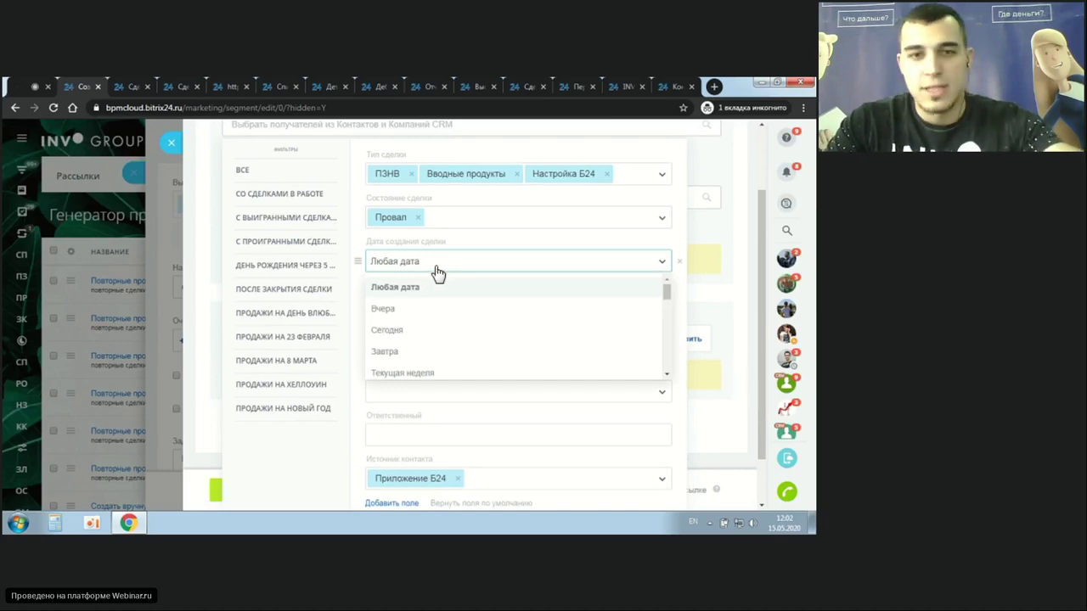
pyautogui.scroll(-4, 437, 321)
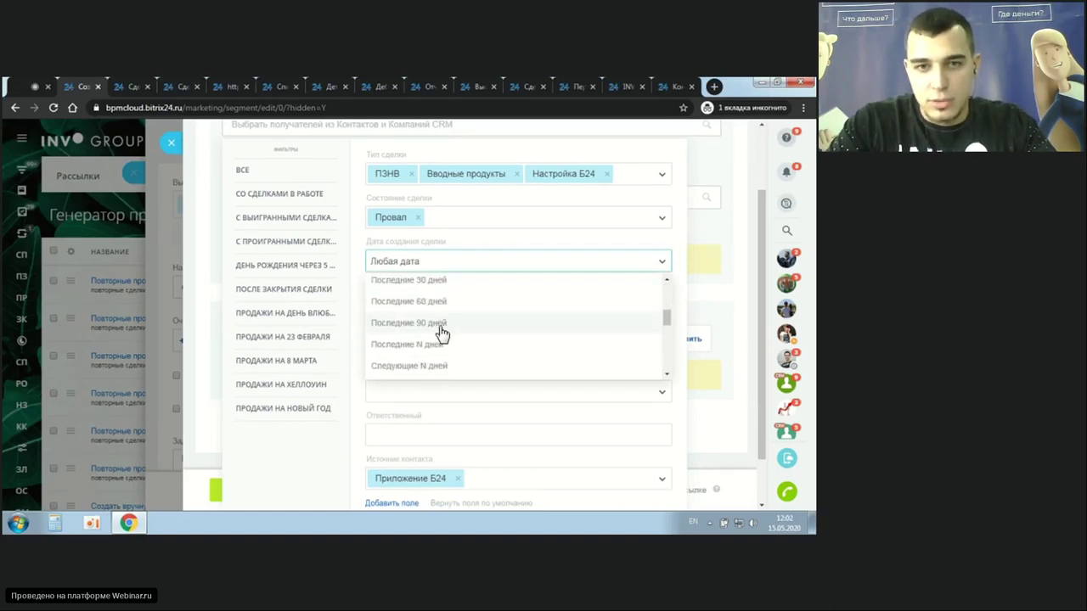
pyautogui.scroll(-2, 442, 334)
pyautogui.scroll(-2, 412, 356)
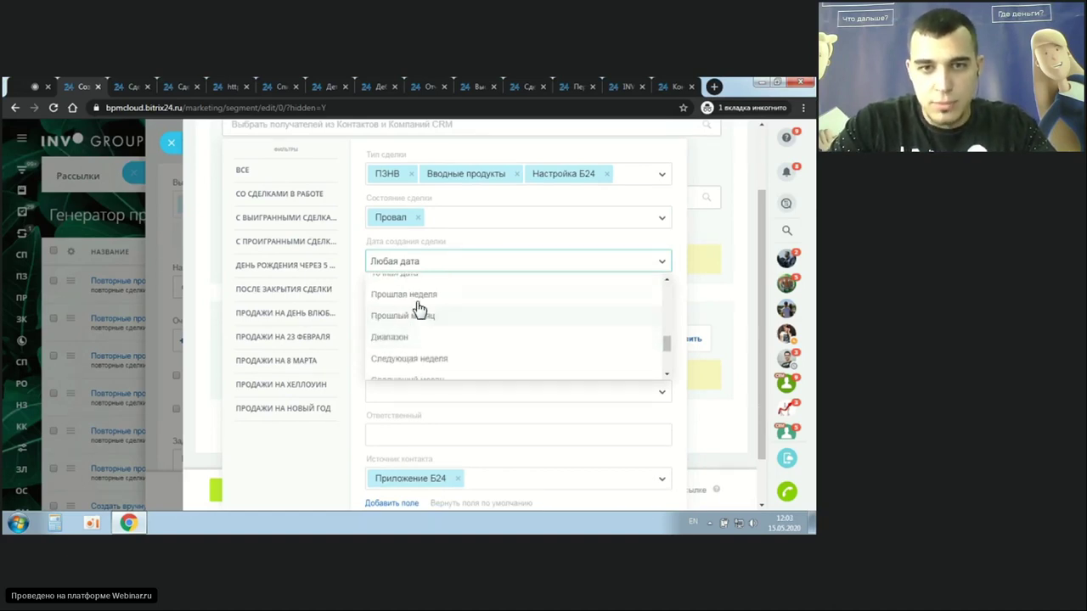
pyautogui.scroll(2, 422, 327)
pyautogui.scroll(-2, 427, 365)
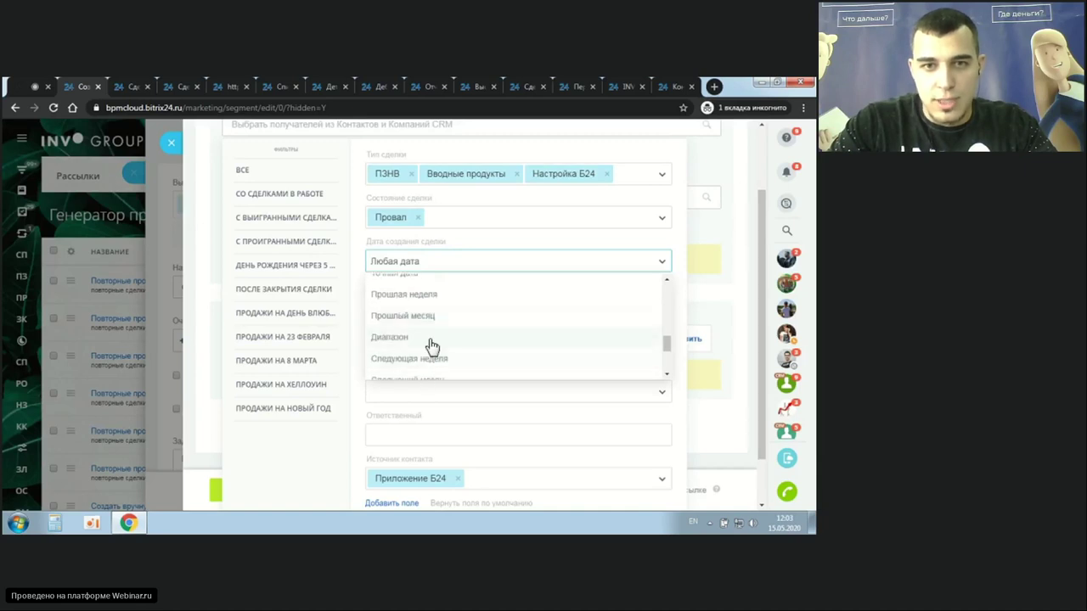
pyautogui.scroll(2, 429, 340)
pyautogui.click(402, 314)
pyautogui.click(538, 268)
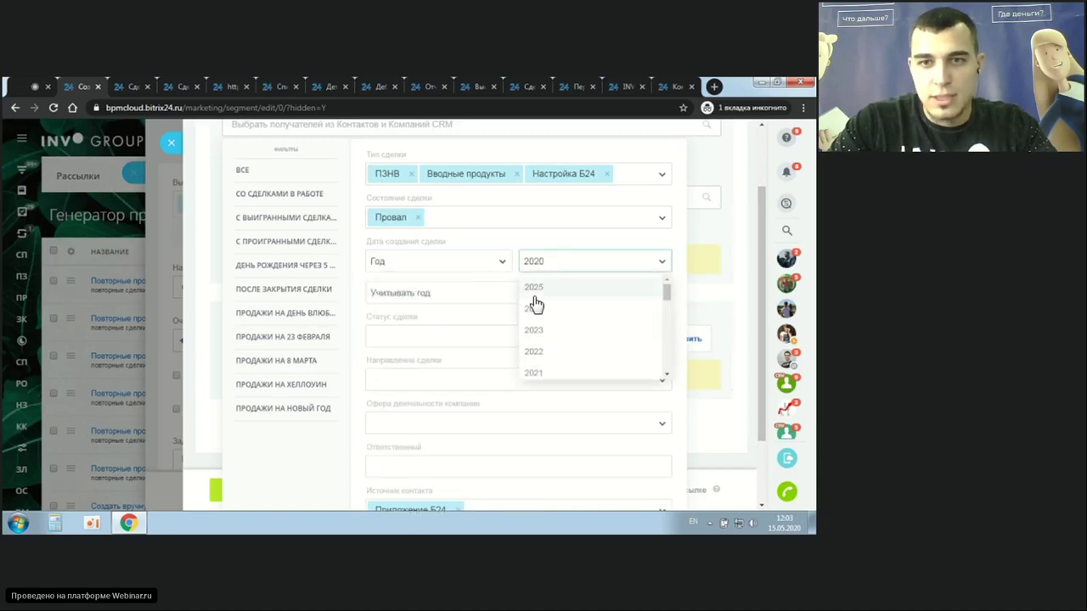
pyautogui.scroll(-1, 543, 337)
pyautogui.click(551, 333)
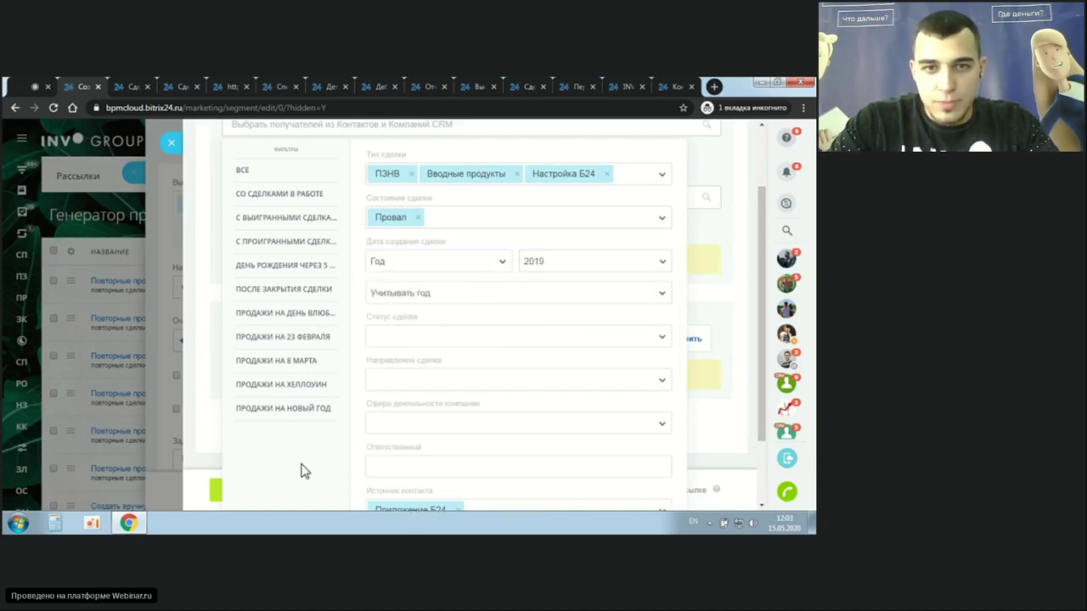
# - Leave the deal status filter empty and apply the client filter to the segment
pyautogui.scroll(-1, 336, 424)
pyautogui.click(408, 285)
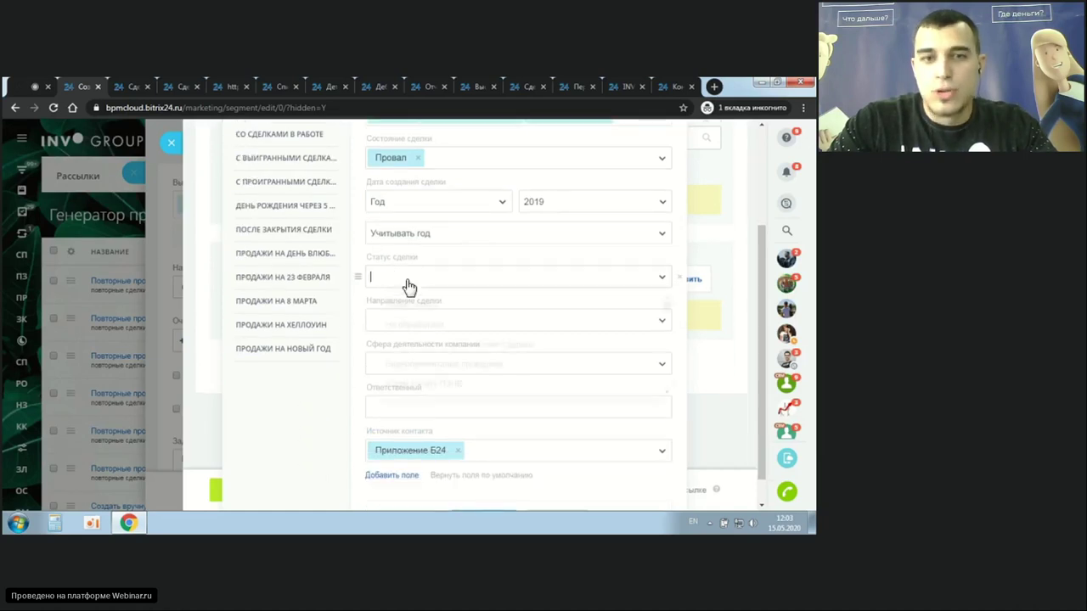
pyautogui.click(407, 286)
pyautogui.scroll(-1, 331, 408)
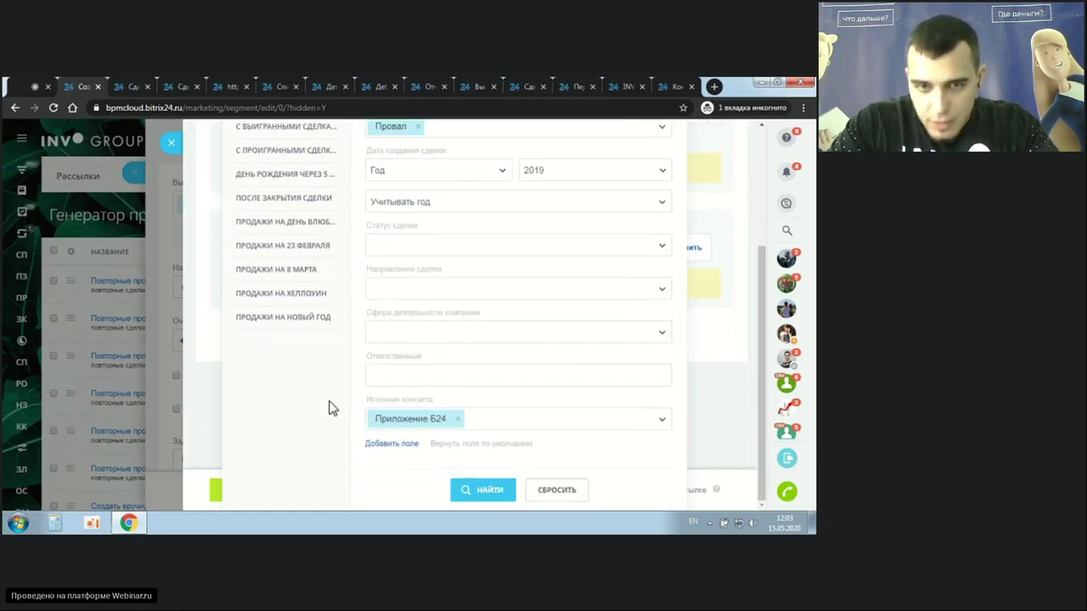
pyautogui.click(484, 493)
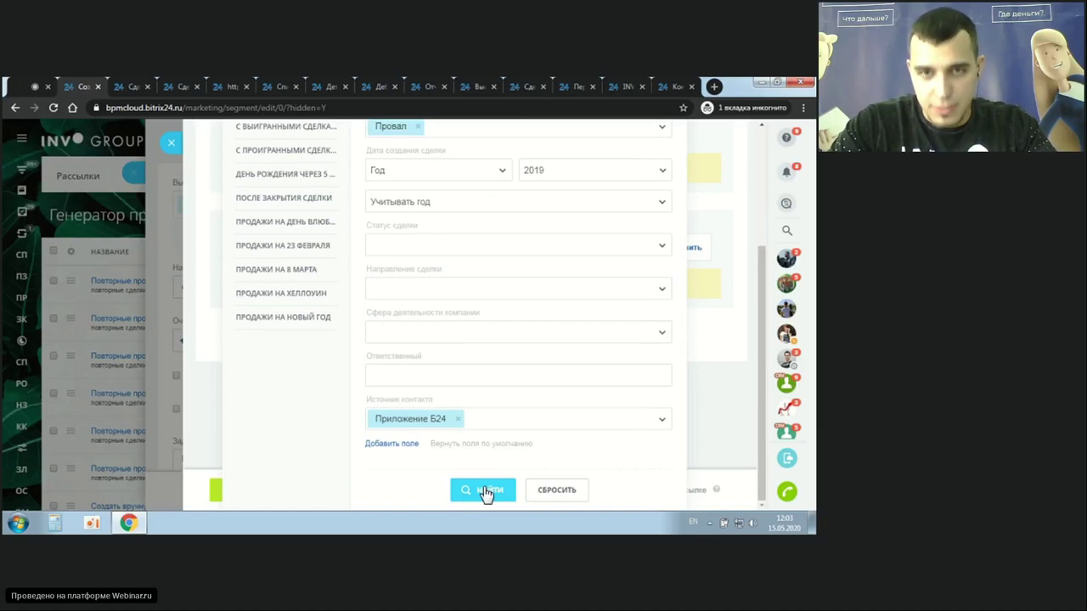
pyautogui.click(484, 491)
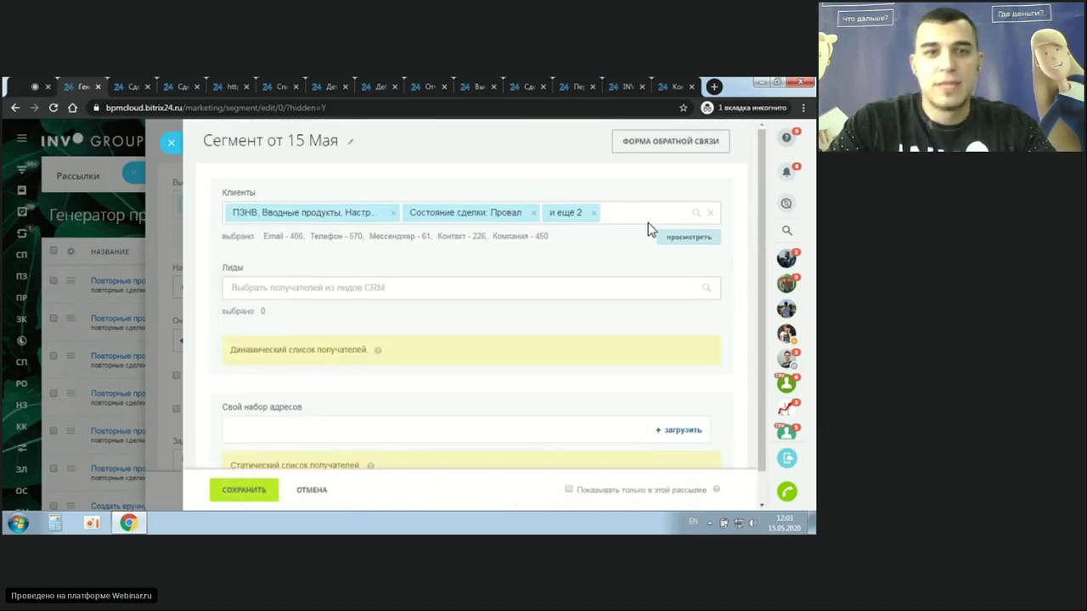
# - Examine the recipient counts for the filtered clients and the remaining sections of the segment form
pyautogui.moveTo(219, 241); pyautogui.dragTo(352, 240)
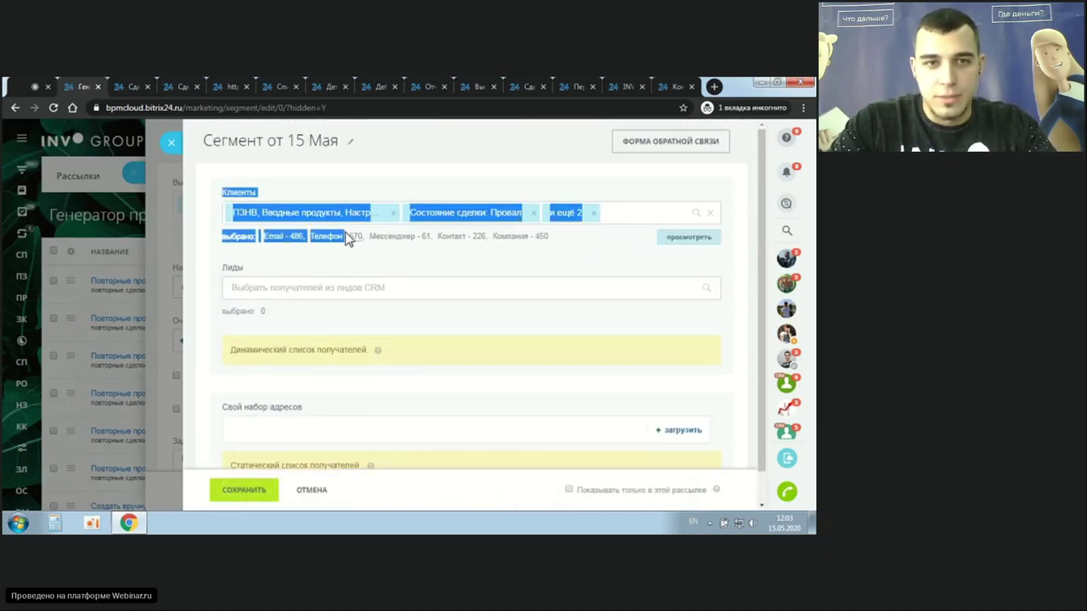
pyautogui.click(201, 246)
pyautogui.moveTo(221, 239); pyautogui.dragTo(569, 254)
pyautogui.click(220, 239)
pyautogui.click(225, 236)
pyautogui.click(451, 246)
pyautogui.click(569, 254)
pyautogui.scroll(-1, 509, 340)
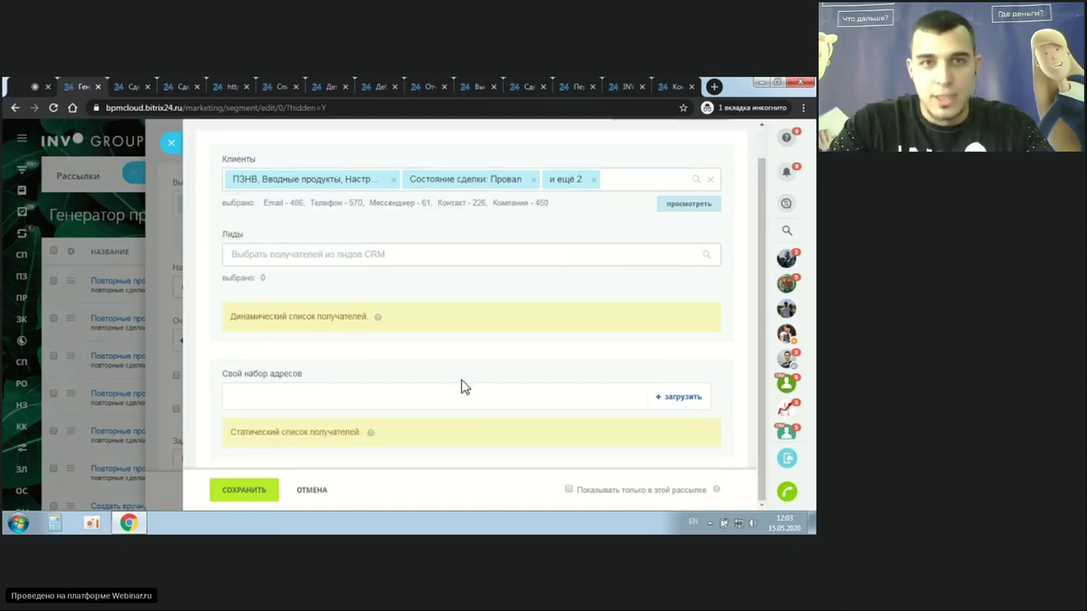
pyautogui.scroll(1, 425, 271)
# - Rename the segment as «провал за 2019»
pyautogui.click(348, 140)
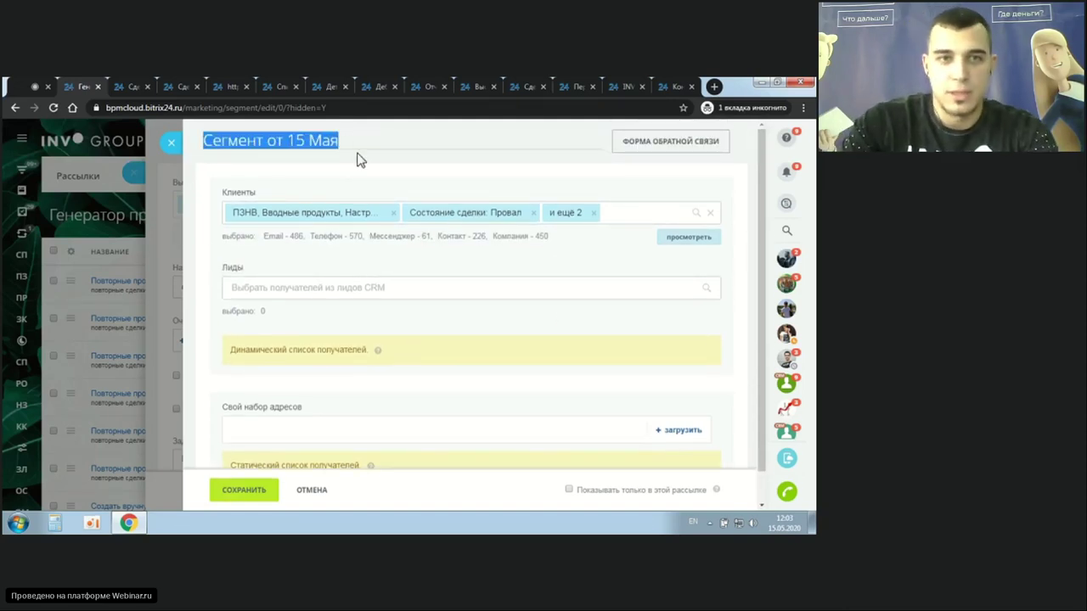
pyautogui.moveTo(266, 141); pyautogui.dragTo(445, 148)
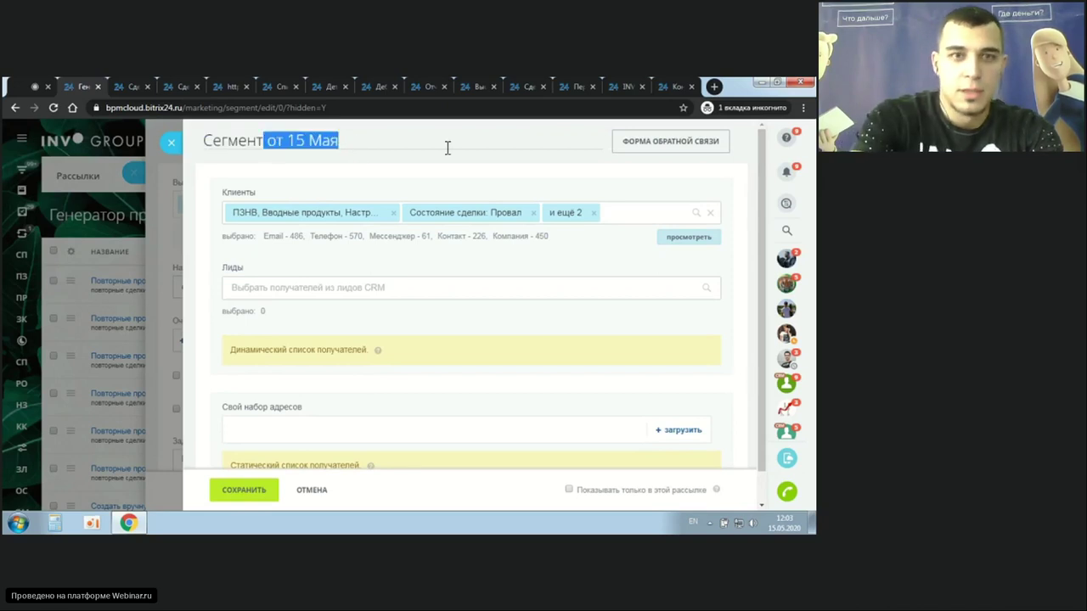
pyautogui.write('(ghjf')
pyautogui.hotkey('ctrl', 'a')
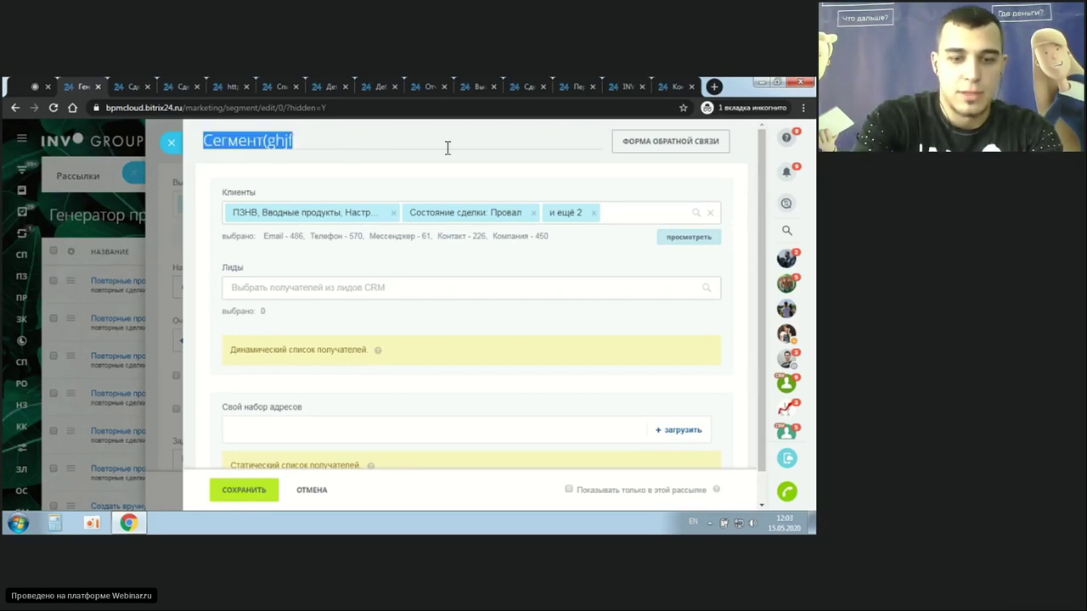
pyautogui.hotkey('alt', 'shift')
pyautogui.write('провал ')
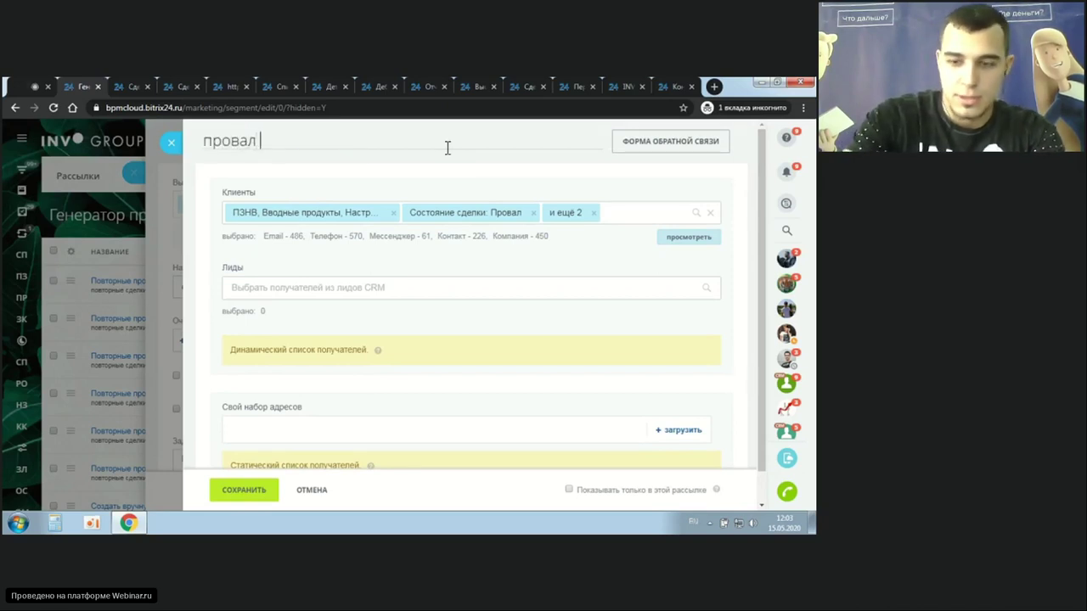
pyautogui.write('за 2019')
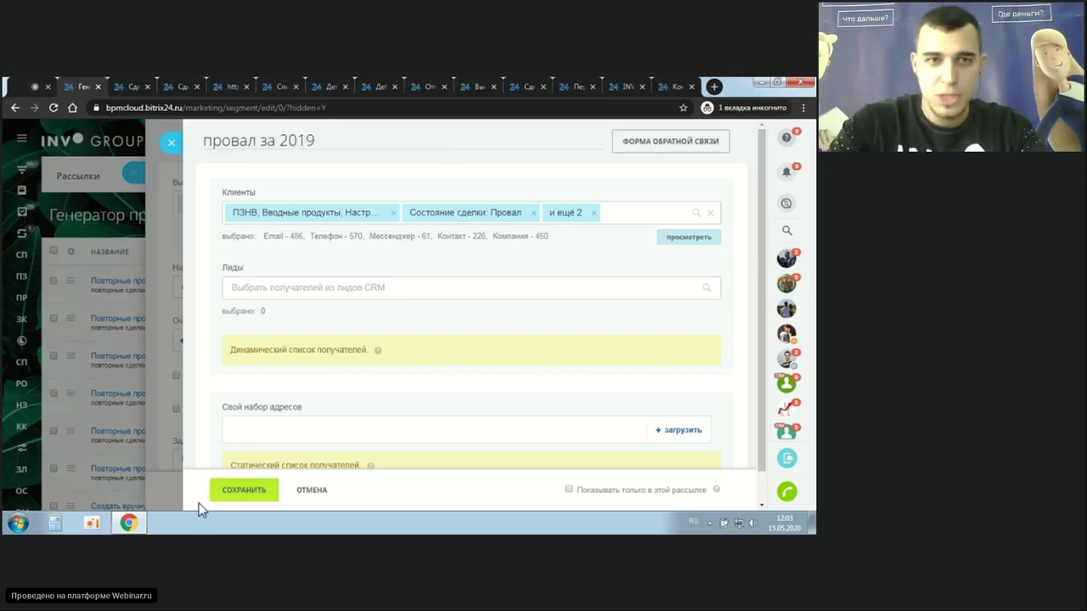
# - Save the new segment and return to the remaining settings of the repeat-deals campaign
pyautogui.click(214, 499)
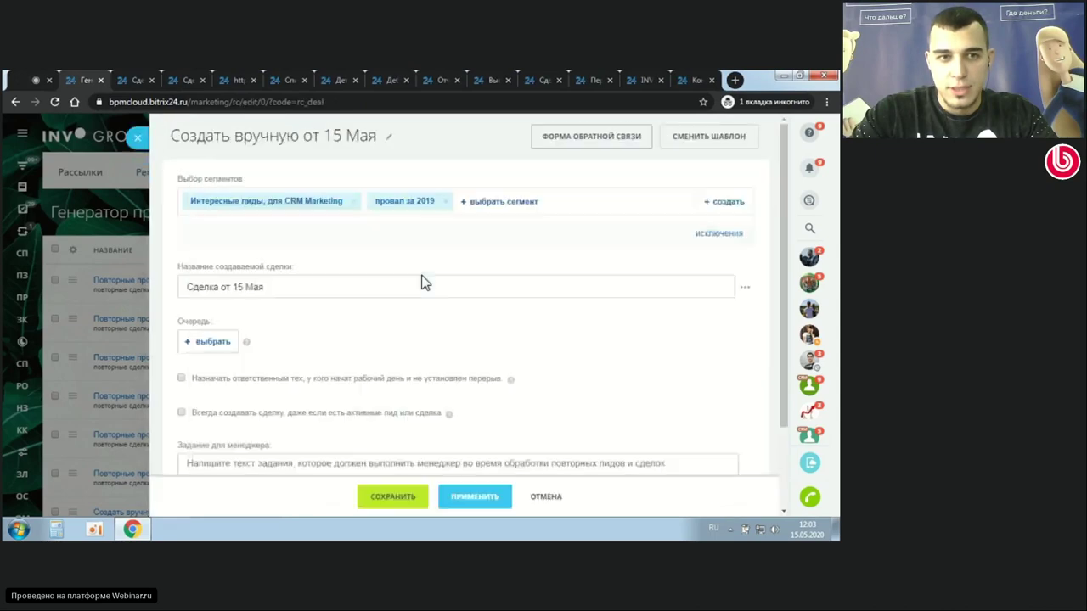
pyautogui.scroll(-1, 351, 252)
pyautogui.scroll(-1, 352, 252)
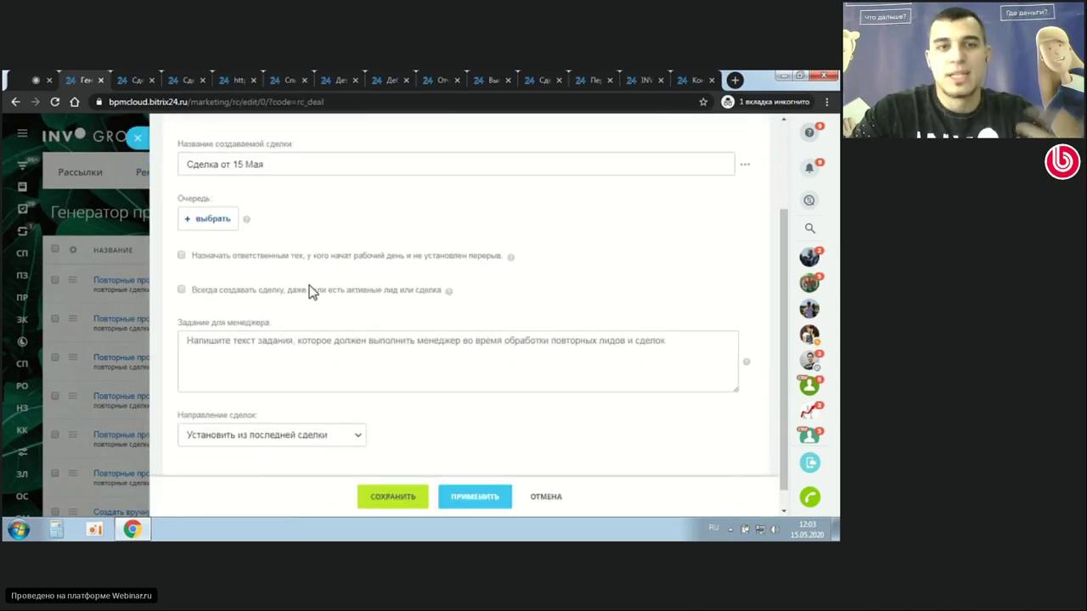
# - Enter «позвонить, рассказать о новом продукте» as the campaign's task for the manager
pyautogui.click(271, 360)
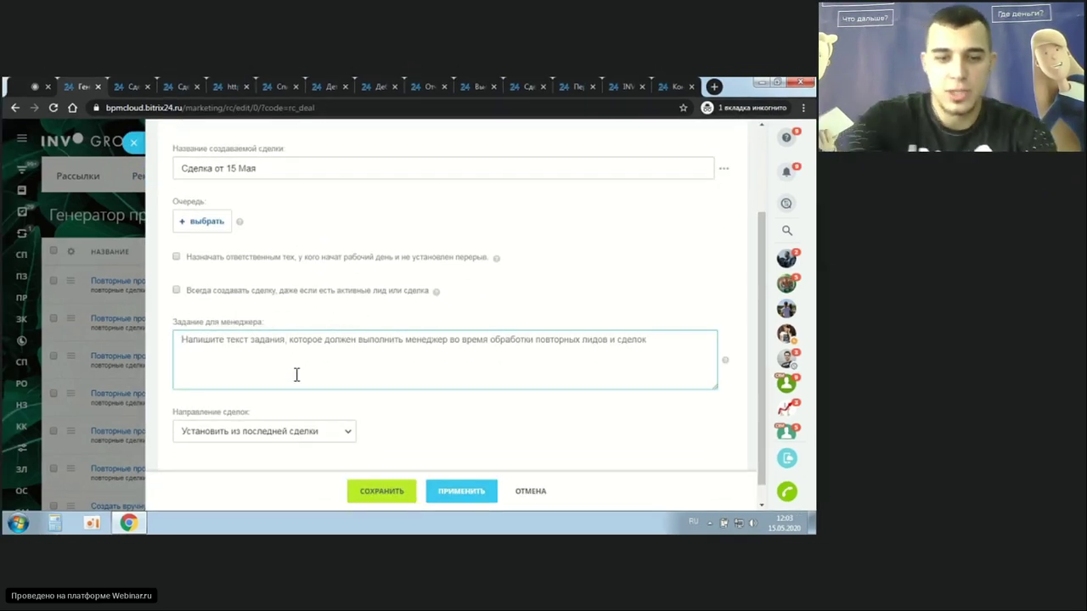
pyautogui.write('п')
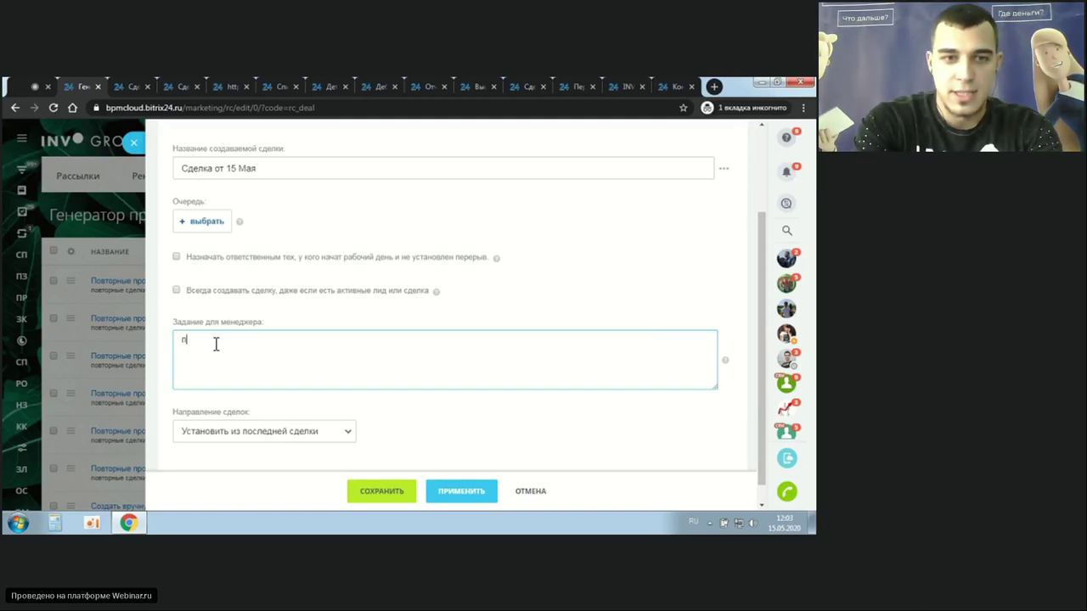
pyautogui.write('озвонить, о')
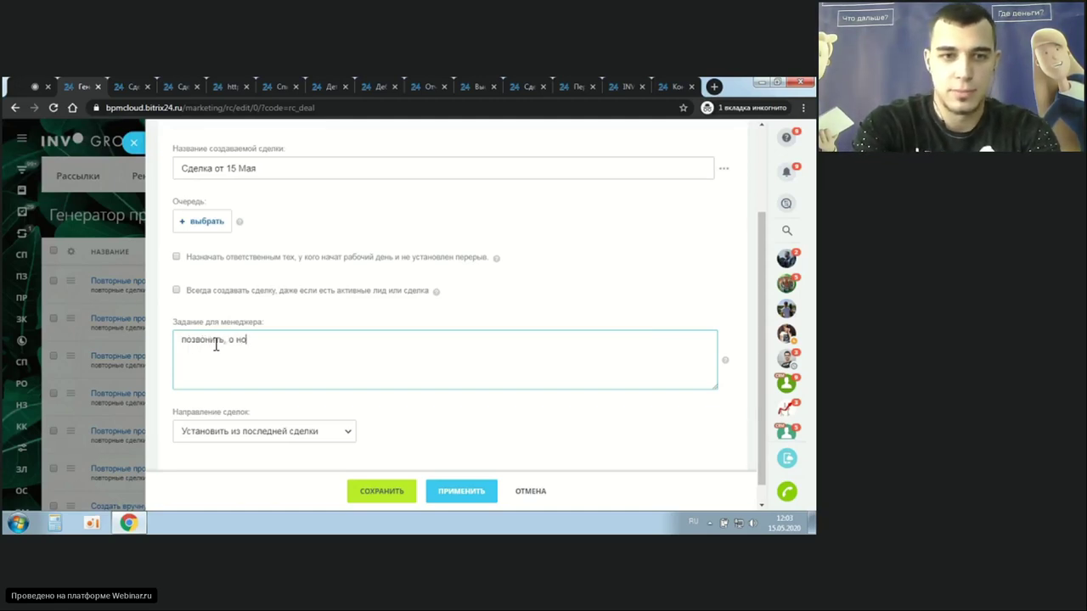
pyautogui.press('BackSpace')
pyautogui.write('расс')
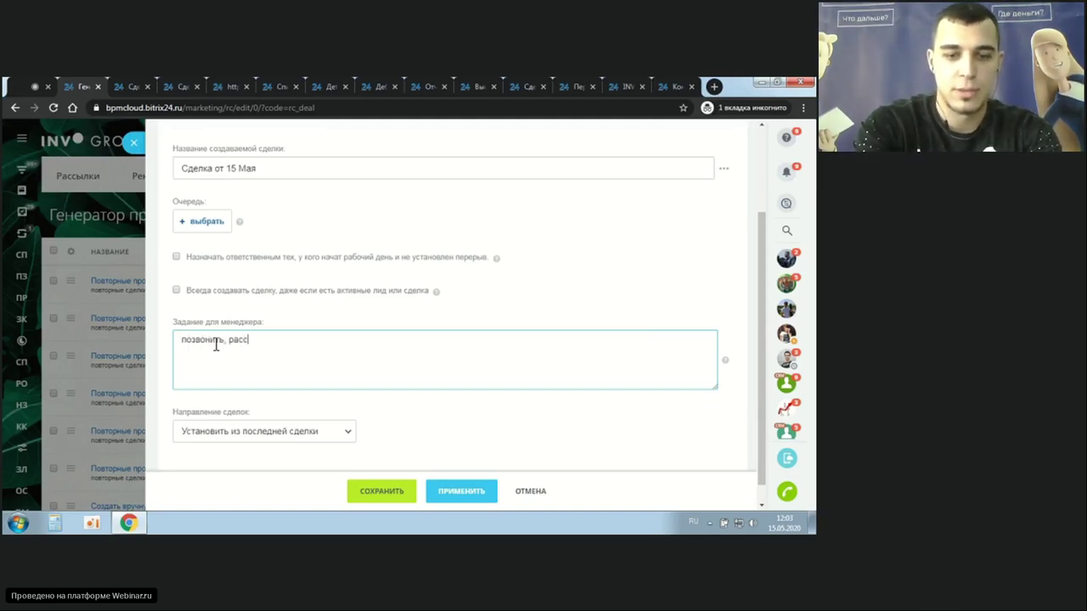
pyautogui.write('казать о новом продукте')
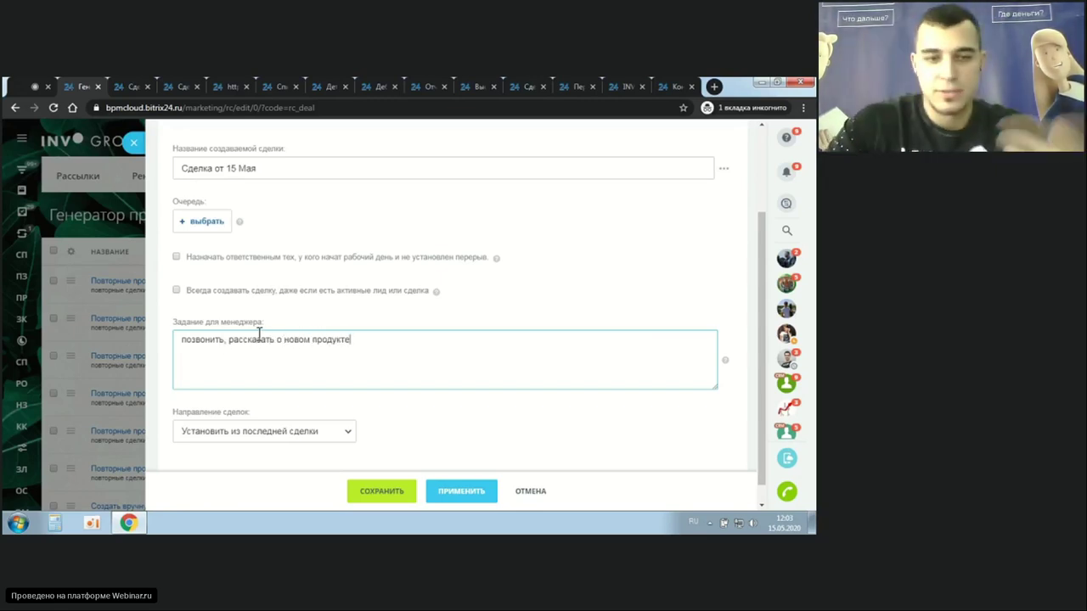
pyautogui.scroll(-1, 292, 333)
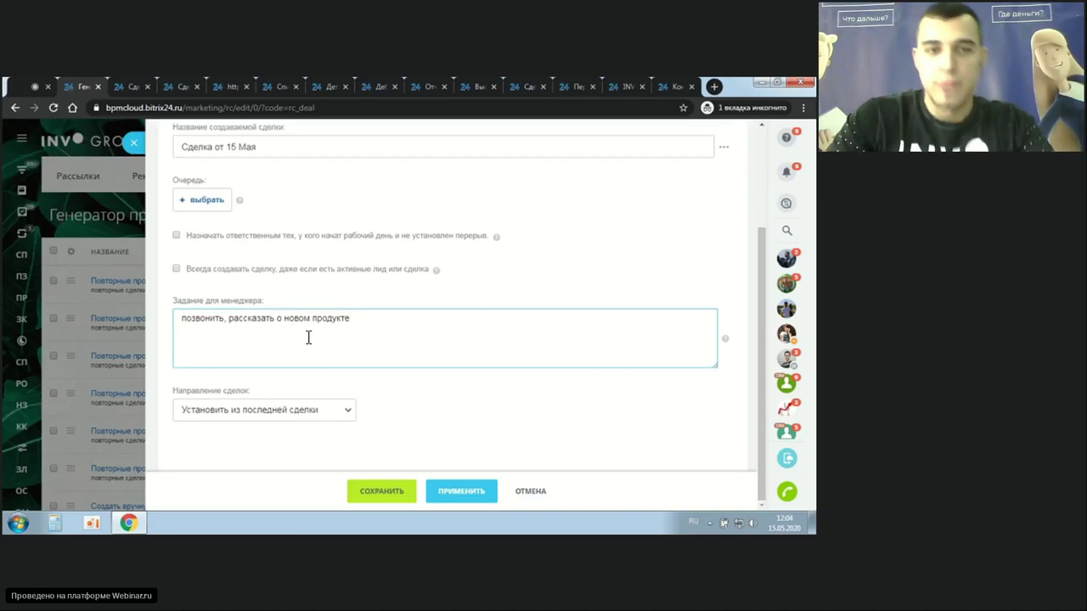
# - View the employees available for the campaign's queue and close the campaign form without saving
pyautogui.scroll(1, 314, 341)
pyautogui.scroll(1, 314, 342)
pyautogui.click(203, 259)
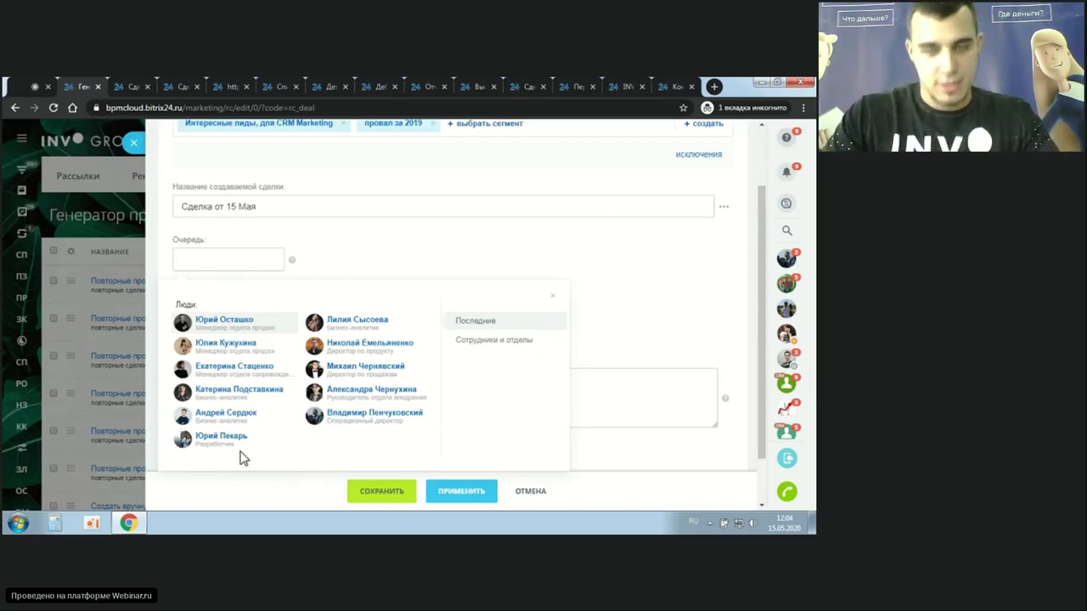
pyautogui.click(406, 250)
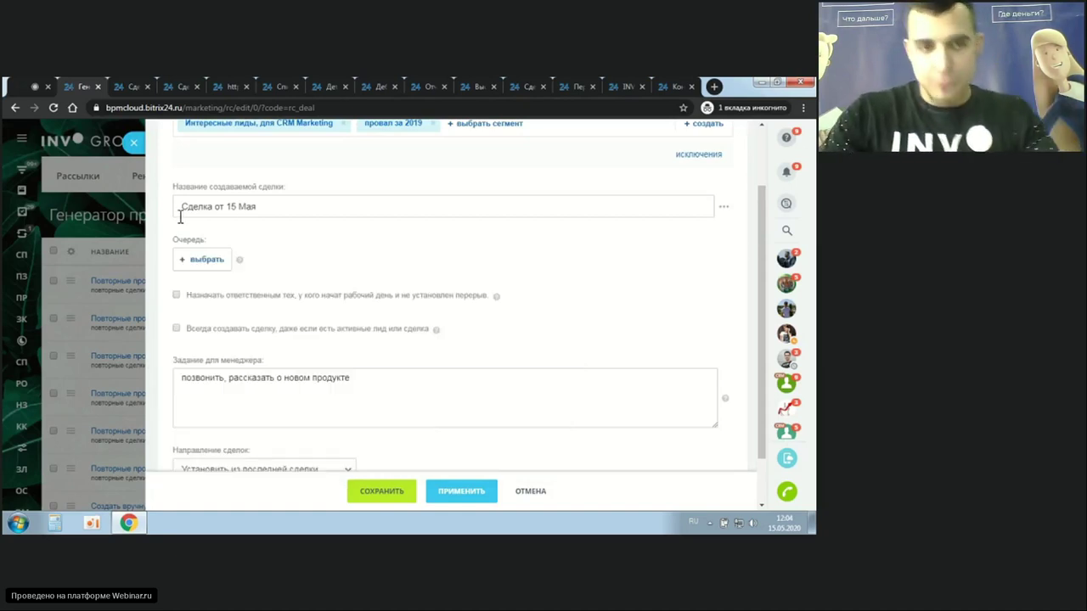
pyautogui.click(208, 259)
pyautogui.click(285, 248)
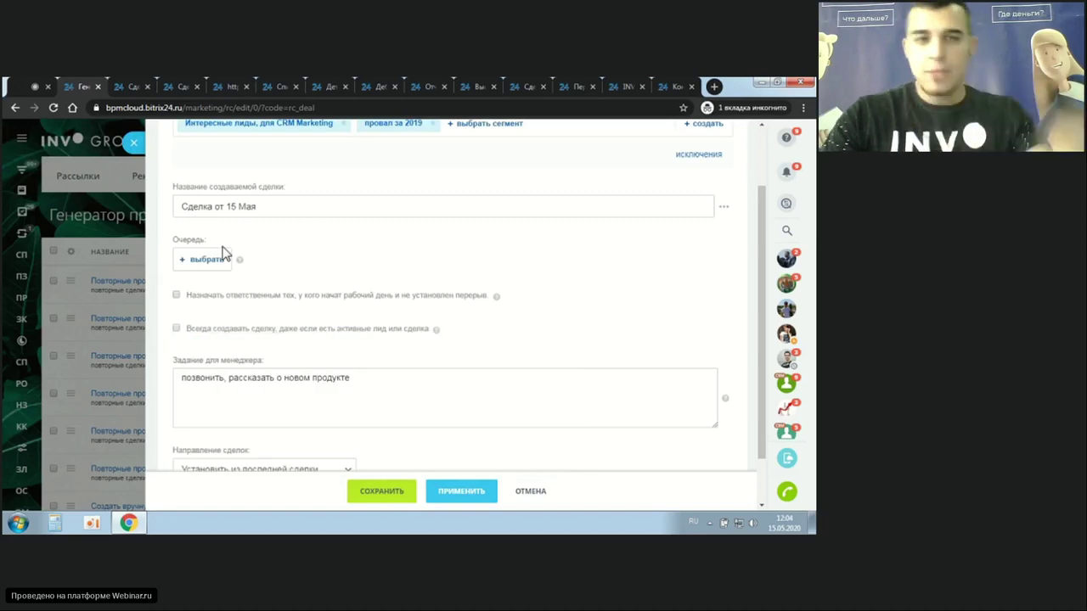
pyautogui.click(111, 152)
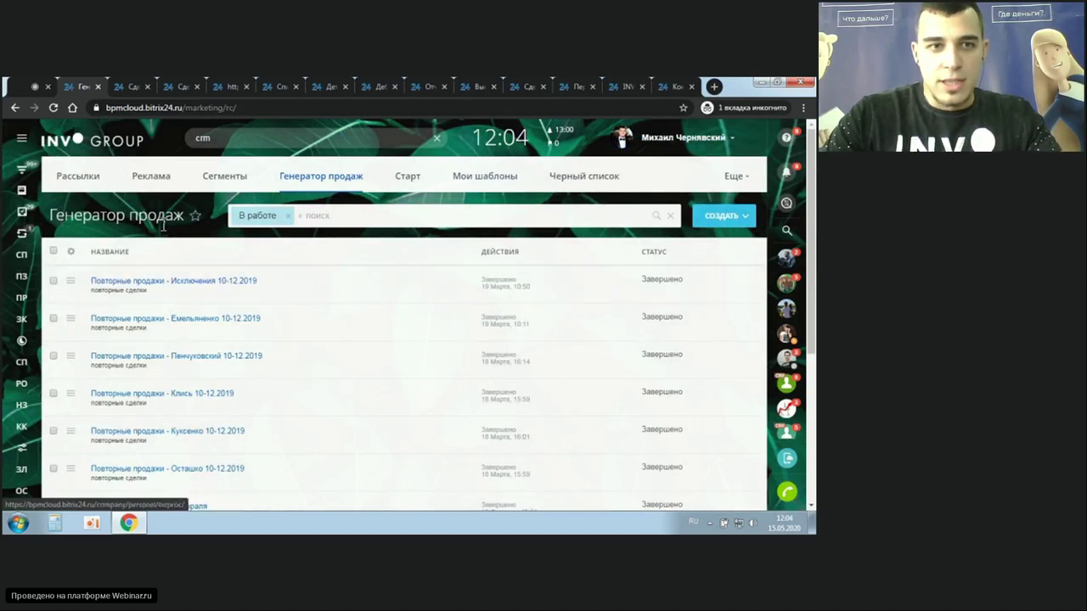
# - Look through the «Повторные продажи» deals in the primary sales funnel's deal list
pyautogui.click(127, 87)
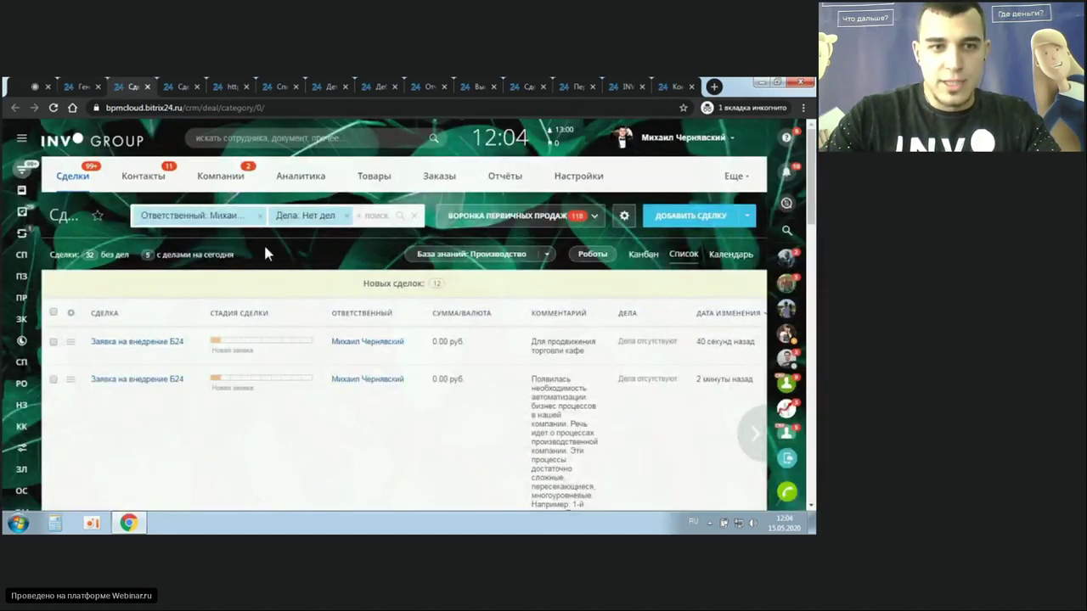
pyautogui.scroll(-15, 270, 259)
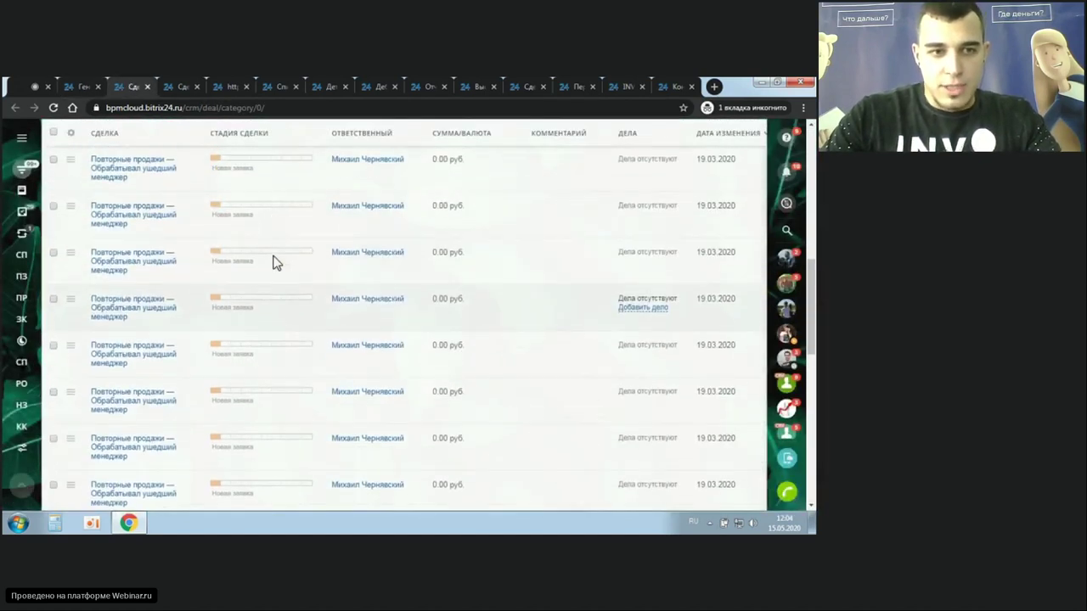
pyautogui.scroll(-3, 268, 267)
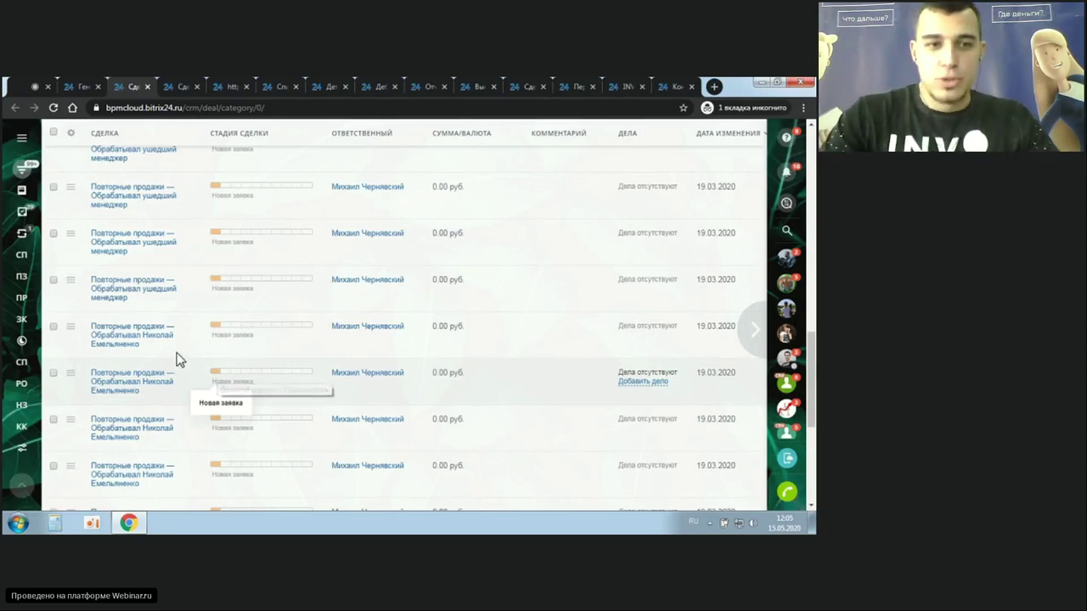
pyautogui.scroll(-1, 183, 348)
pyautogui.scroll(-1, 169, 319)
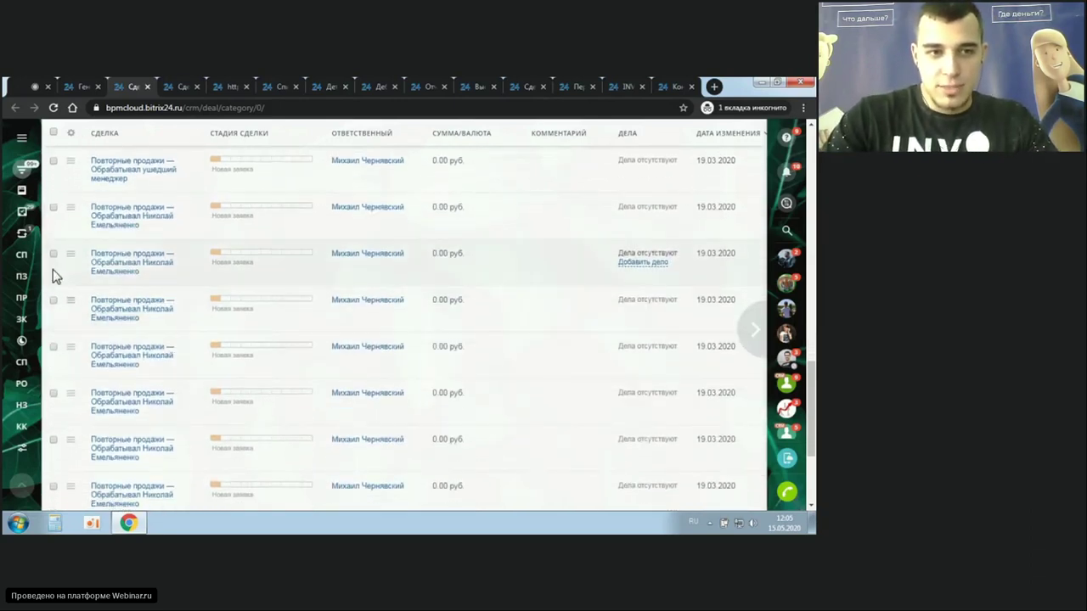
# - Select five «Повторные продажи» deals and prepare the «Назначить ответственного» bulk action with a sales manager as the responsible person
pyautogui.click(53, 254)
pyautogui.click(53, 301)
pyautogui.click(53, 348)
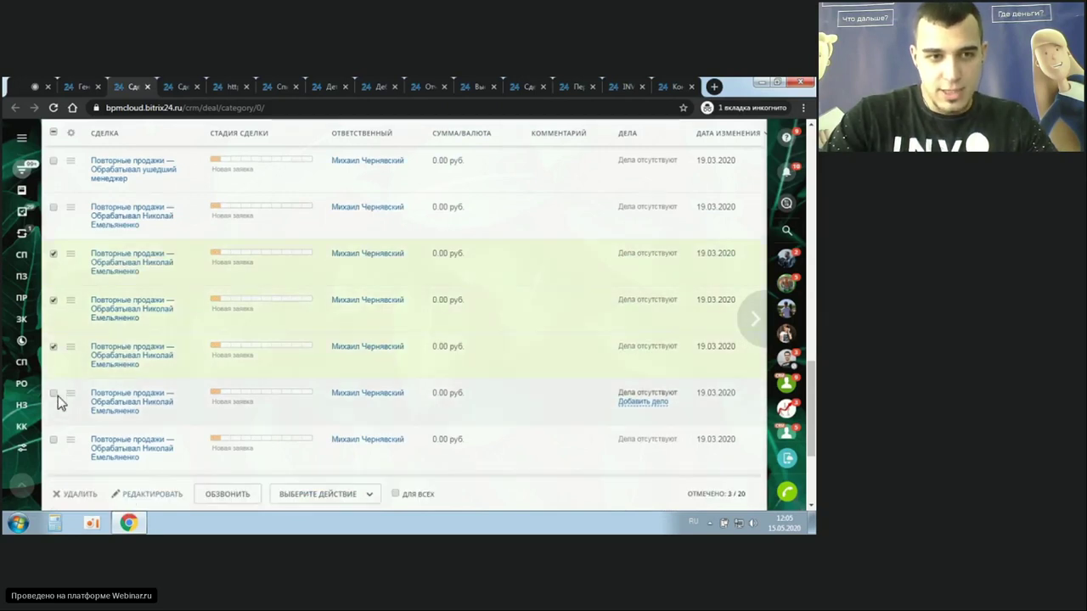
pyautogui.click(58, 444)
pyautogui.scroll(-2, 59, 425)
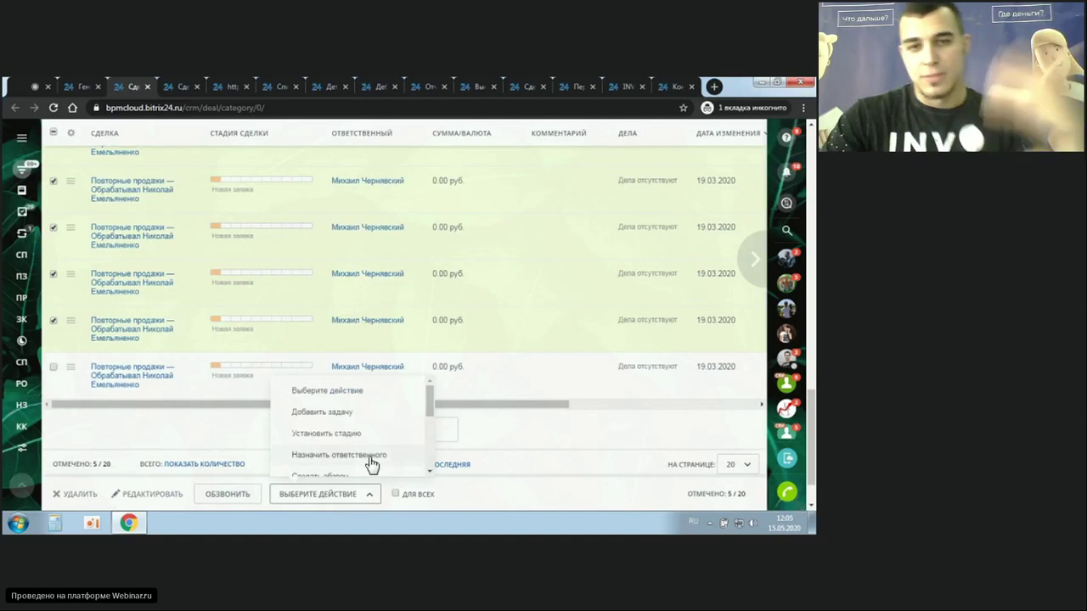
pyautogui.click(372, 458)
pyautogui.click(437, 493)
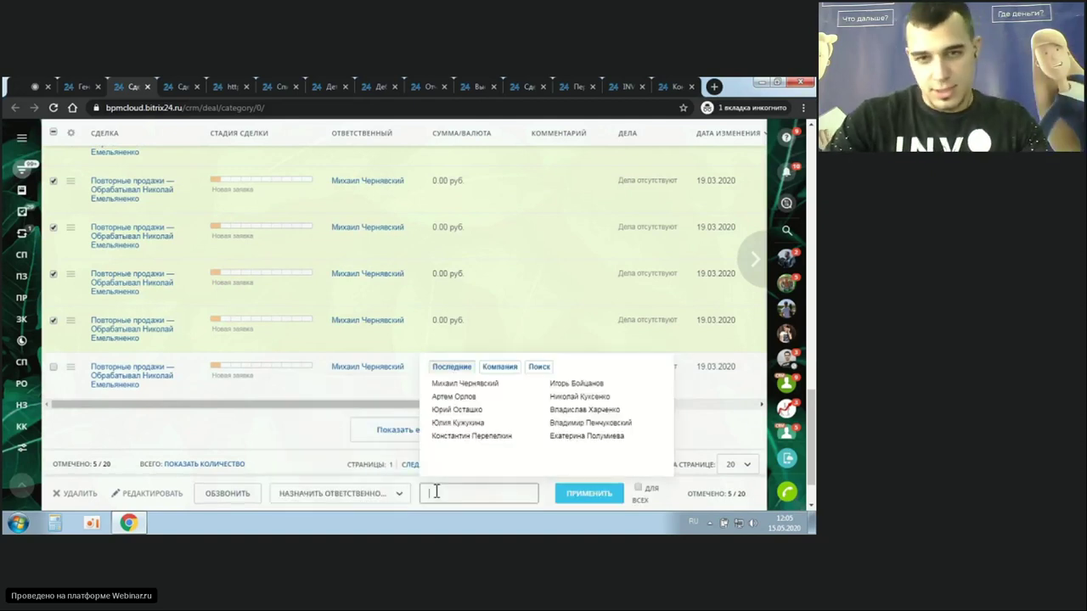
pyautogui.click(473, 410)
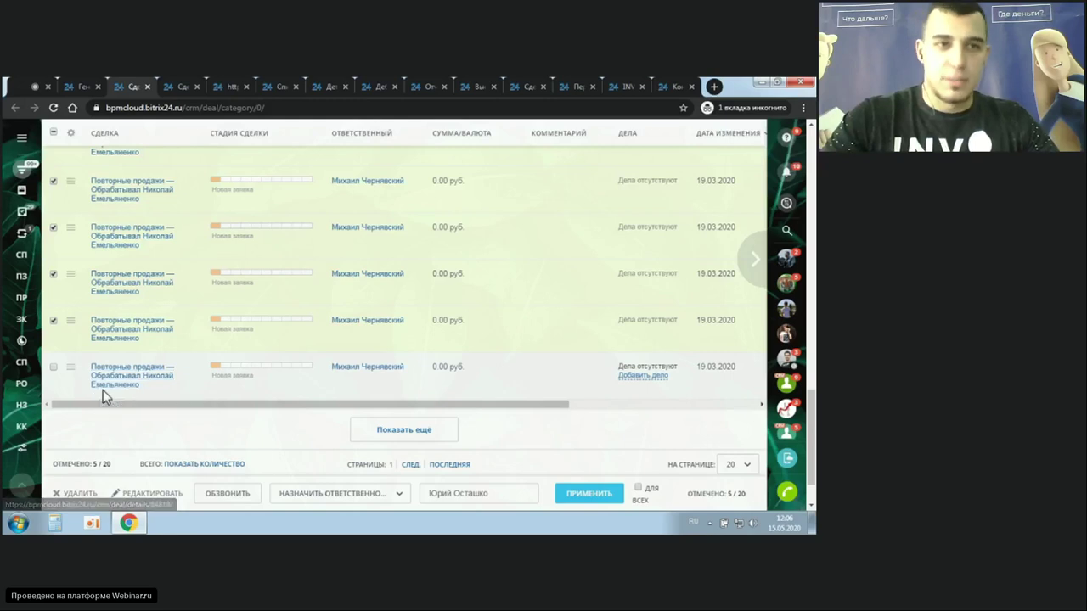
# - Review the list of existing repeat-sales campaigns in the sales generator
pyautogui.scroll(5, 189, 348)
pyautogui.click(87, 79)
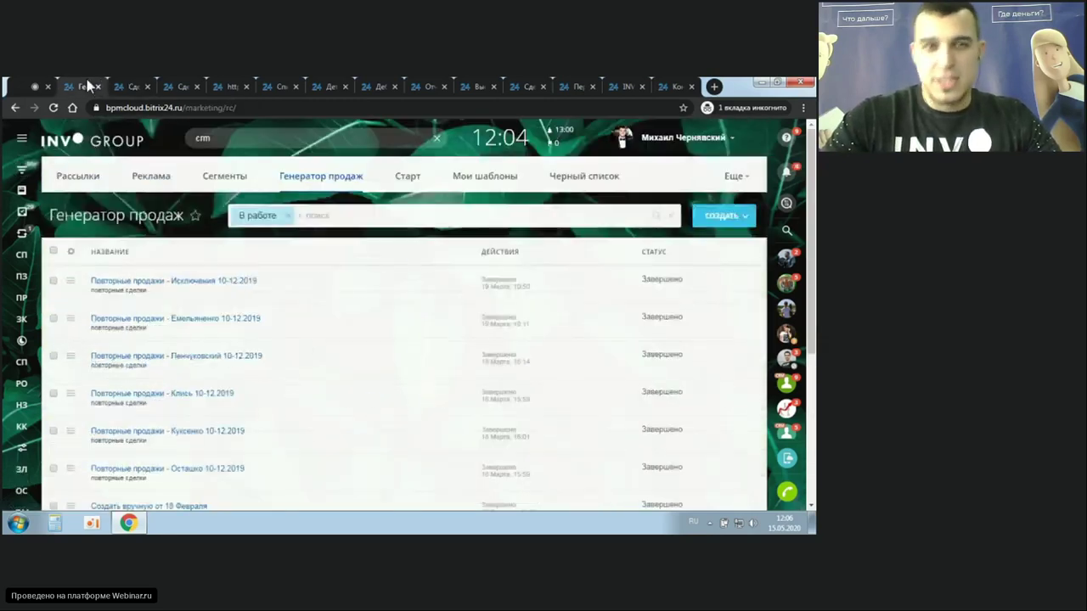
pyautogui.scroll(-3, 239, 242)
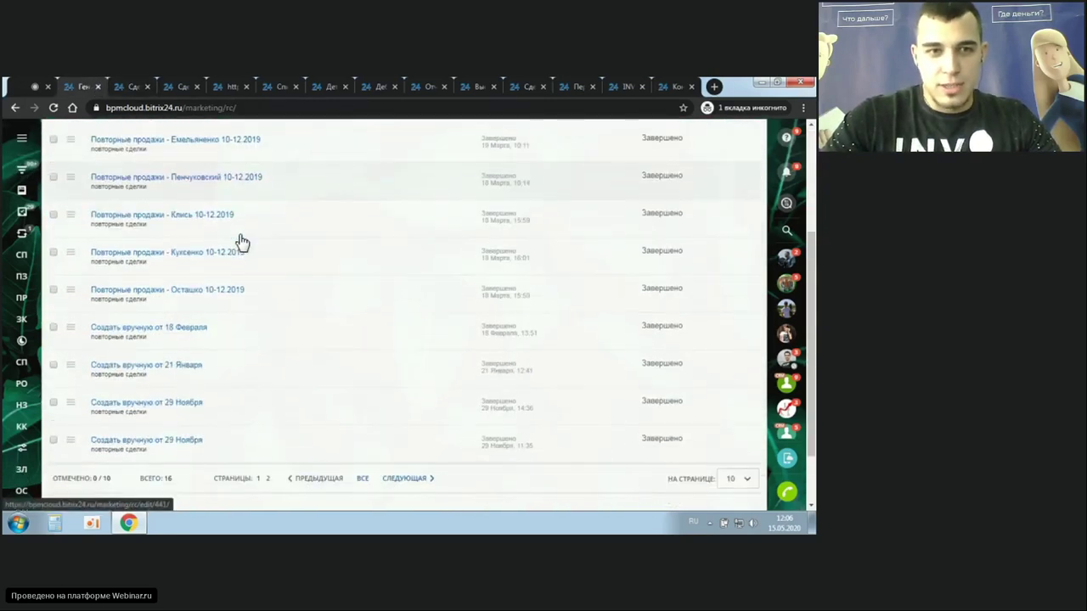
pyautogui.scroll(3, 239, 242)
pyautogui.scroll(-3, 454, 257)
pyautogui.scroll(1, 437, 388)
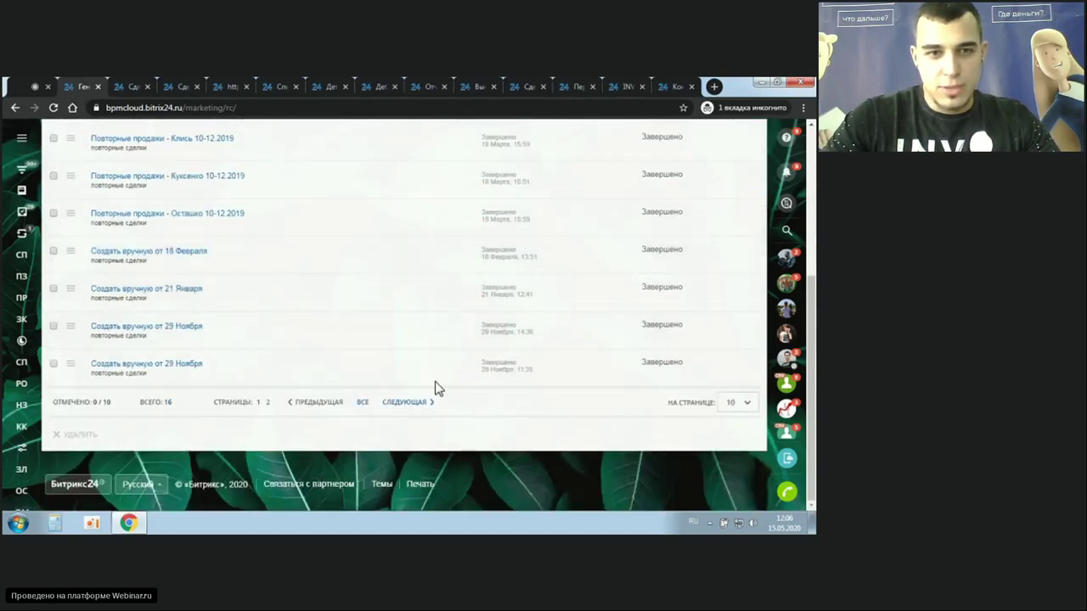
pyautogui.scroll(-1, 286, 441)
pyautogui.scroll(4, 209, 347)
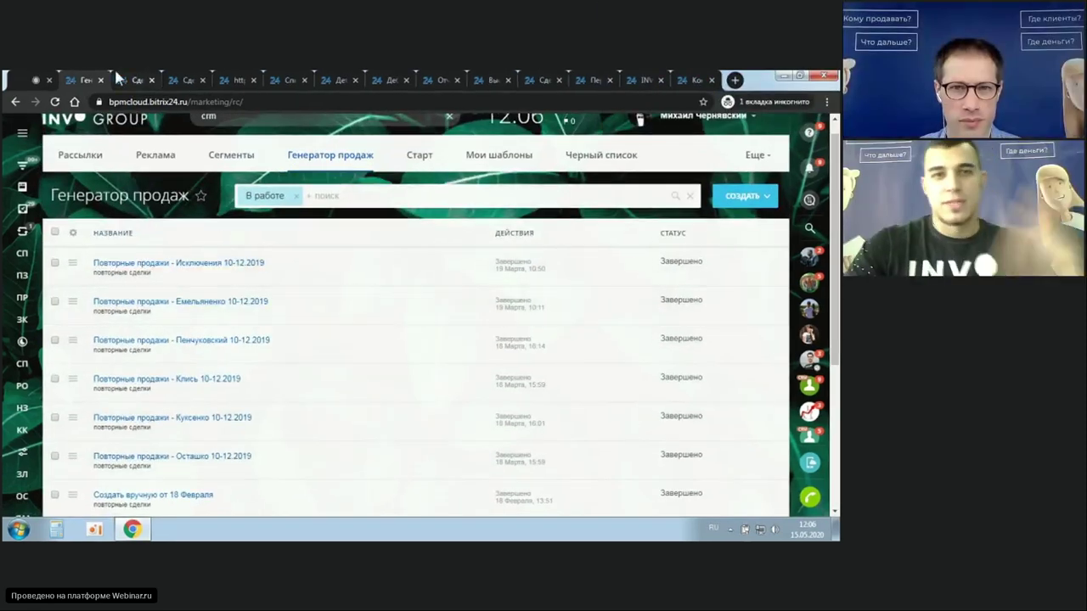
# - Return to the deal list and deselect the five marked «Повторные продажи» deals
pyautogui.click(133, 88)
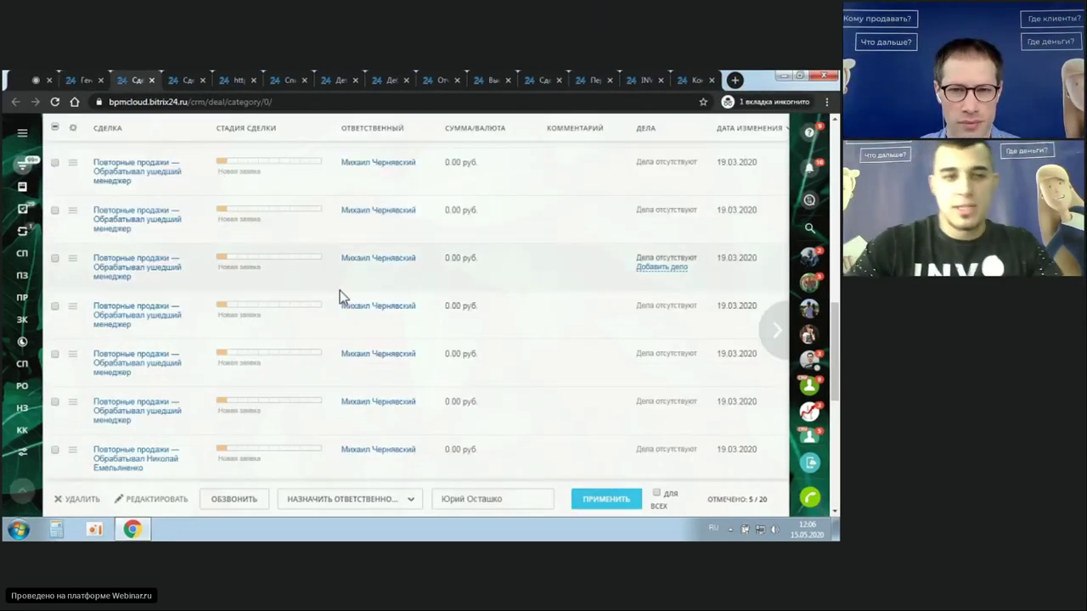
pyautogui.scroll(-5, 260, 356)
pyautogui.click(55, 259)
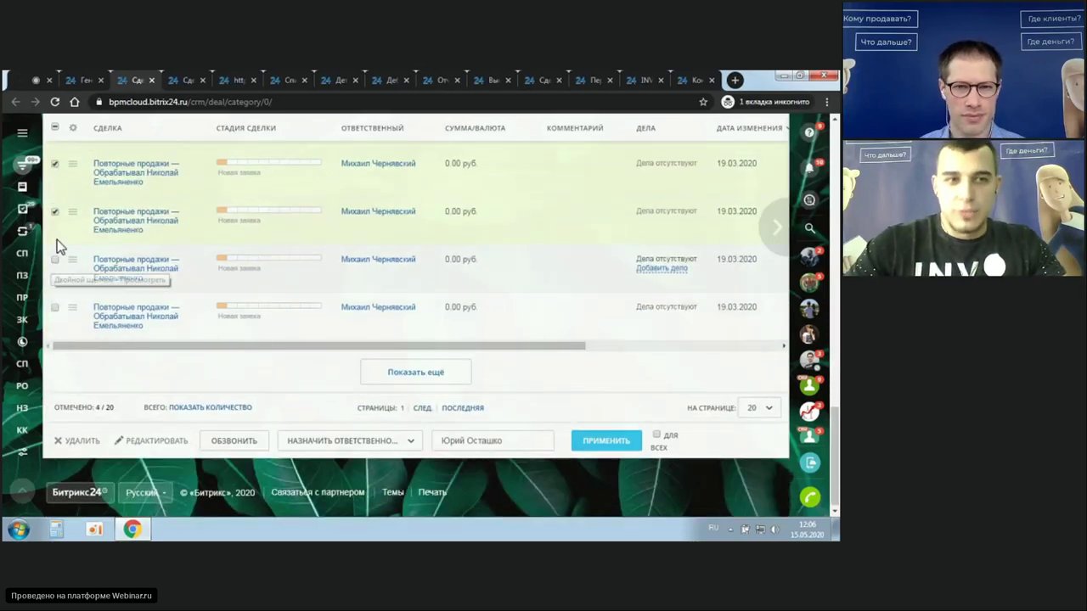
pyautogui.click(55, 211)
pyautogui.click(55, 164)
pyautogui.scroll(2, 60, 255)
pyautogui.click(56, 239)
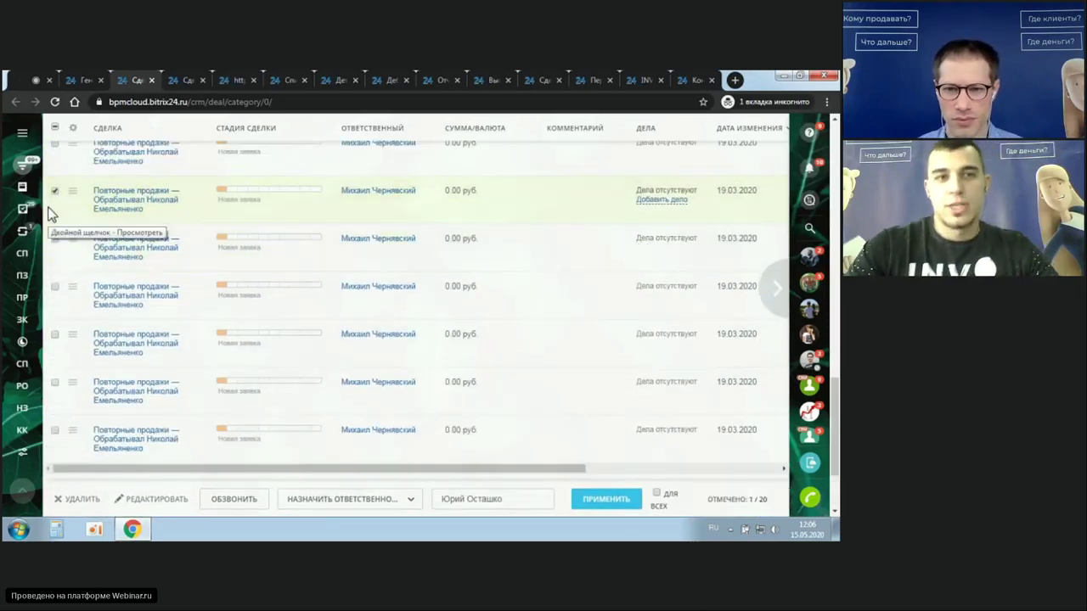
pyautogui.click(54, 192)
# - Open a «Повторные продажи — Обрабатывал ушедший менеджер» deal and start completing it as «Сделка проиграна»
pyautogui.scroll(-3, 260, 343)
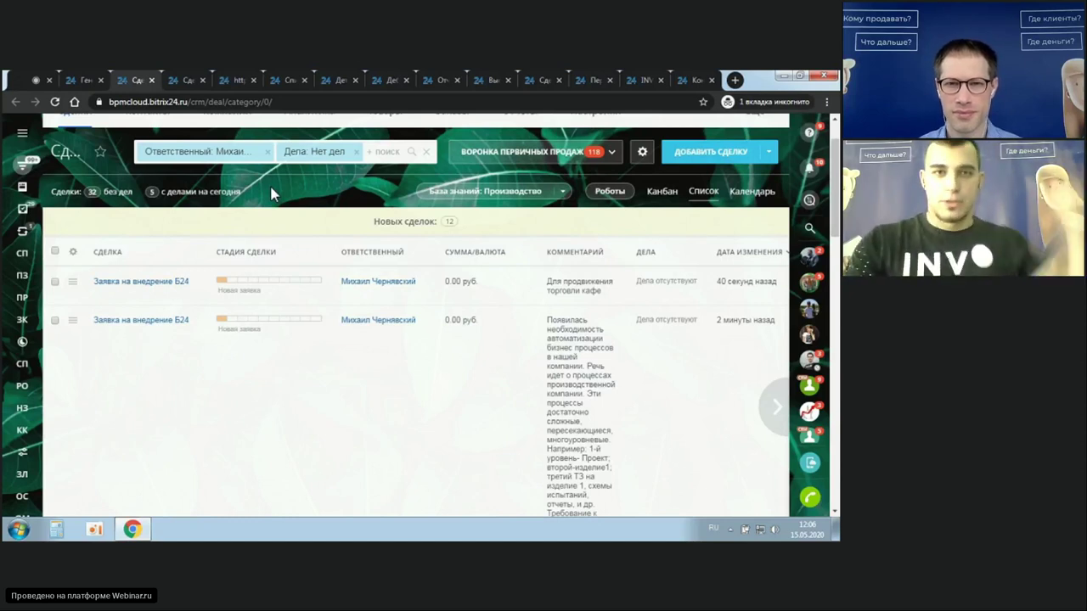
pyautogui.scroll(-5, 284, 204)
pyautogui.scroll(-2, 288, 212)
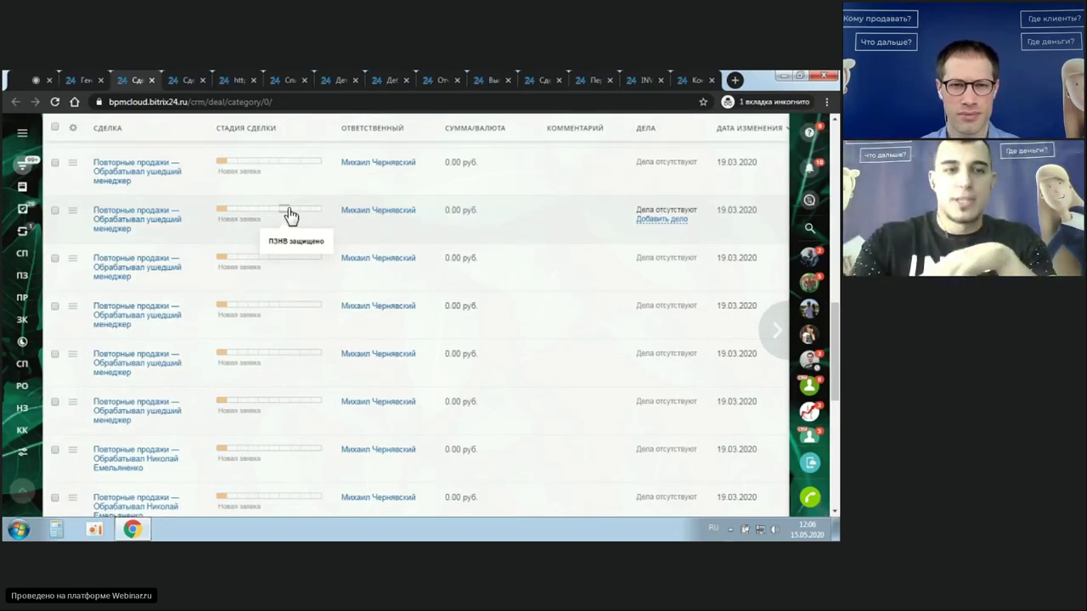
pyautogui.click(134, 268)
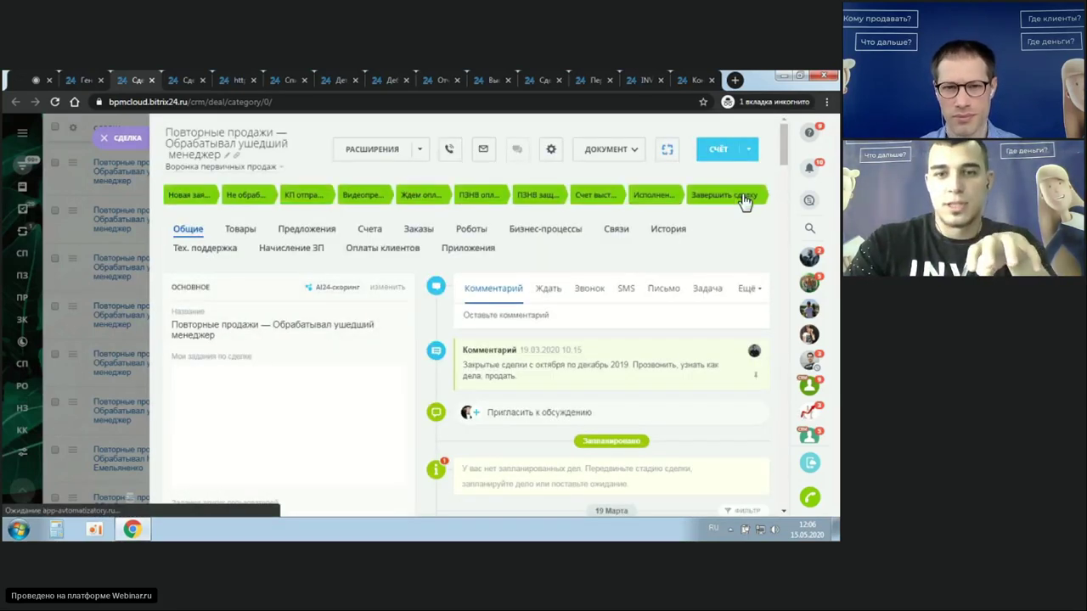
pyautogui.click(742, 197)
pyautogui.click(473, 338)
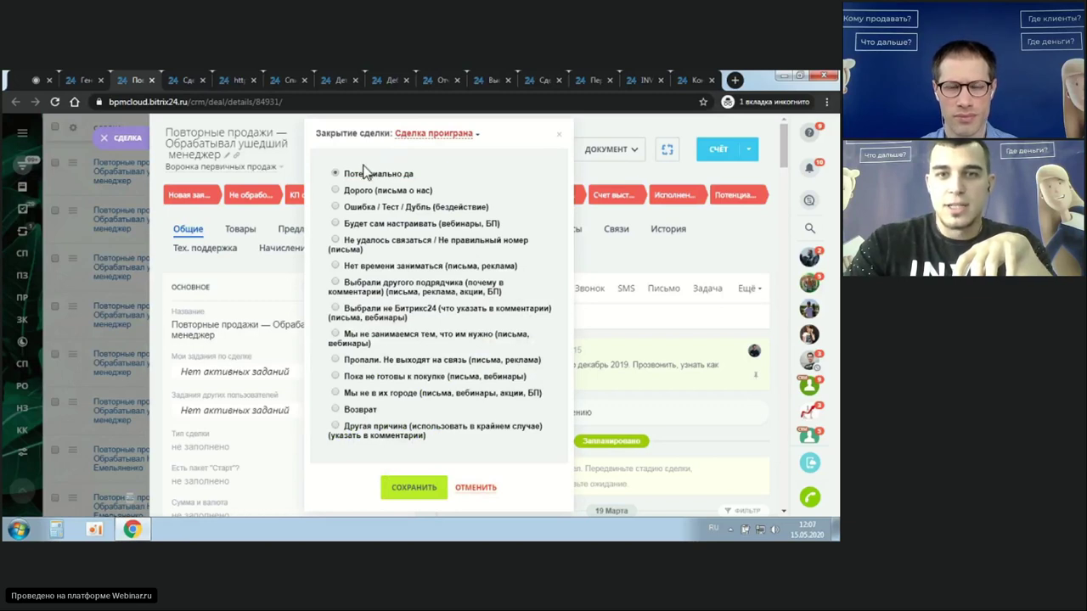
# - Review the loss reasons offered for «Сделка проиграна», then cancel the closing and return to the deal list
pyautogui.moveTo(341, 158); pyautogui.dragTo(497, 197)
pyautogui.click(492, 177)
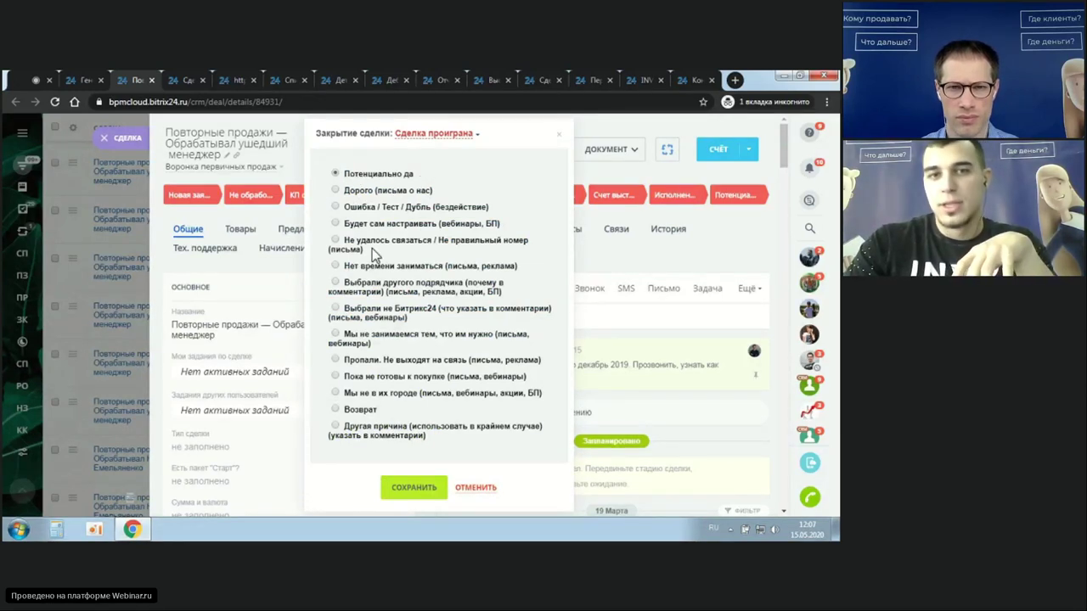
pyautogui.moveTo(345, 223); pyautogui.dragTo(505, 223)
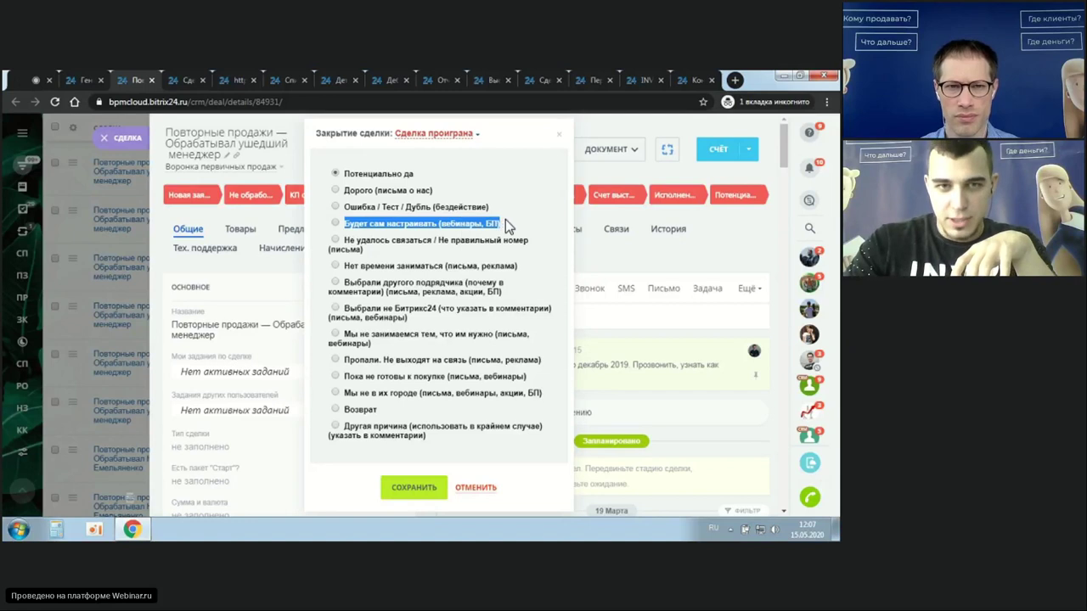
pyautogui.click(514, 220)
pyautogui.moveTo(342, 241); pyautogui.dragTo(513, 265)
pyautogui.click(402, 250)
pyautogui.click(507, 269)
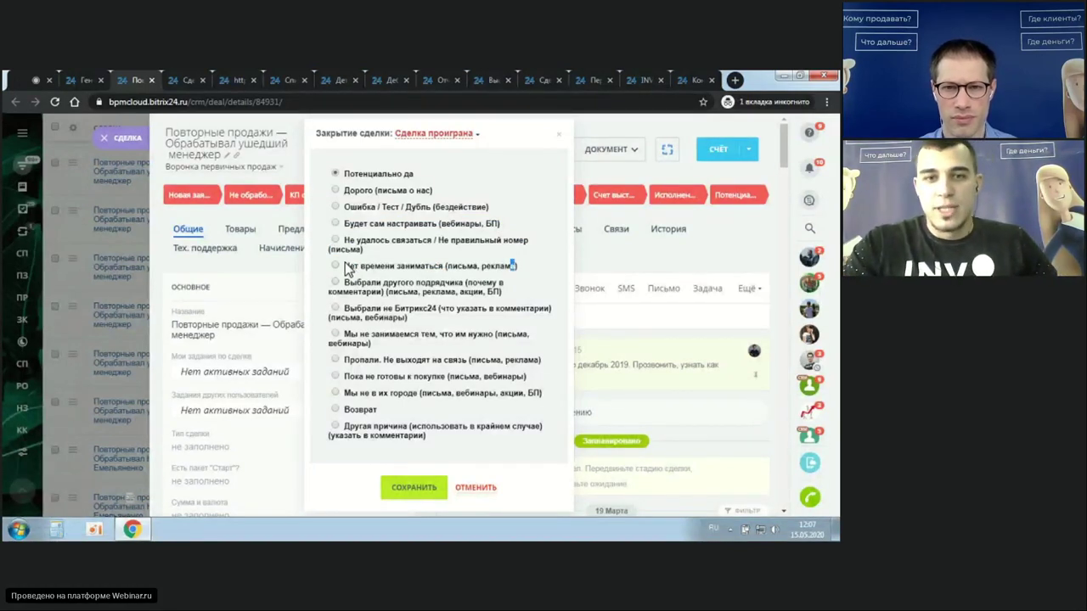
pyautogui.moveTo(345, 266); pyautogui.dragTo(443, 265)
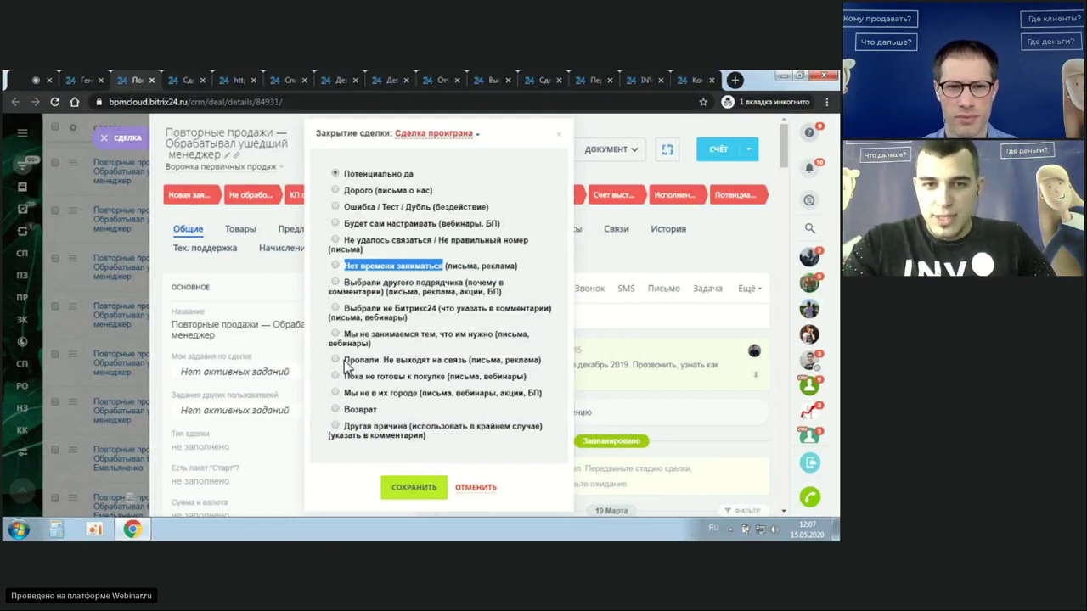
pyautogui.moveTo(345, 361); pyautogui.dragTo(455, 364)
pyautogui.moveTo(345, 378); pyautogui.dragTo(450, 379)
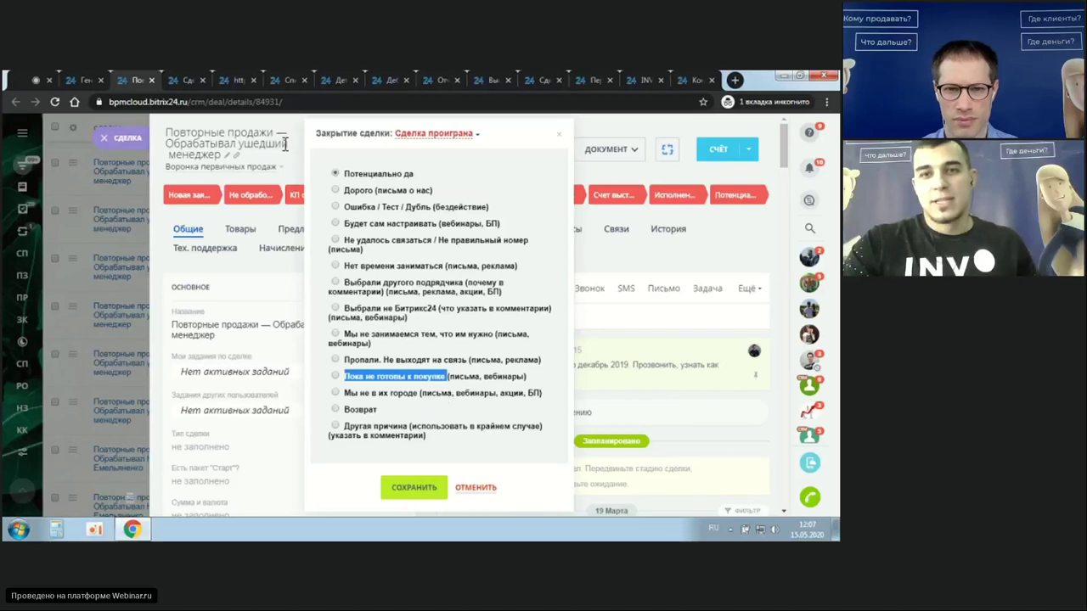
pyautogui.click(558, 139)
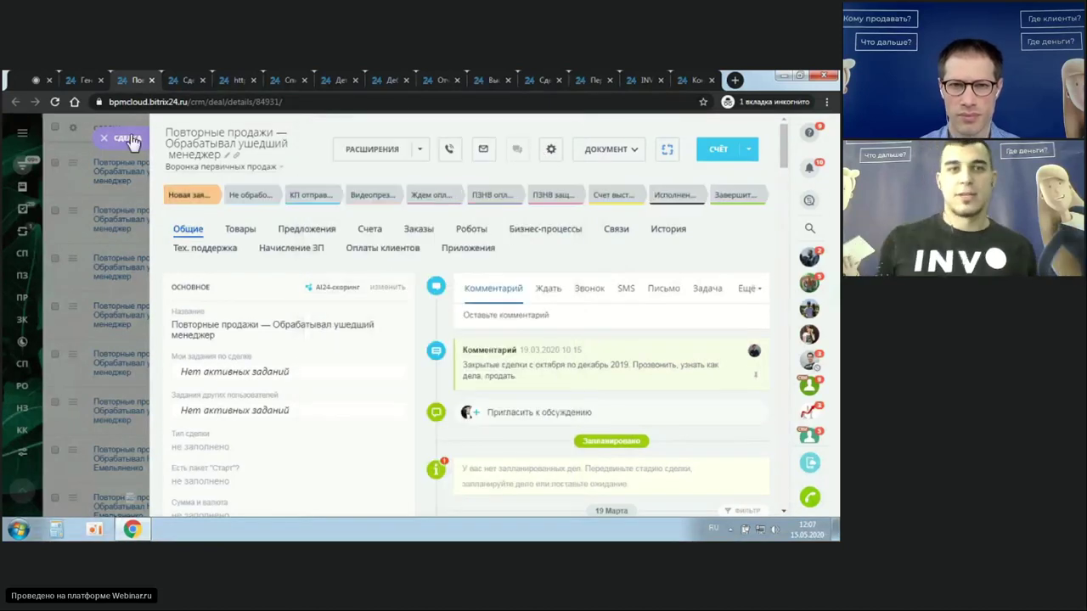
pyautogui.click(342, 176)
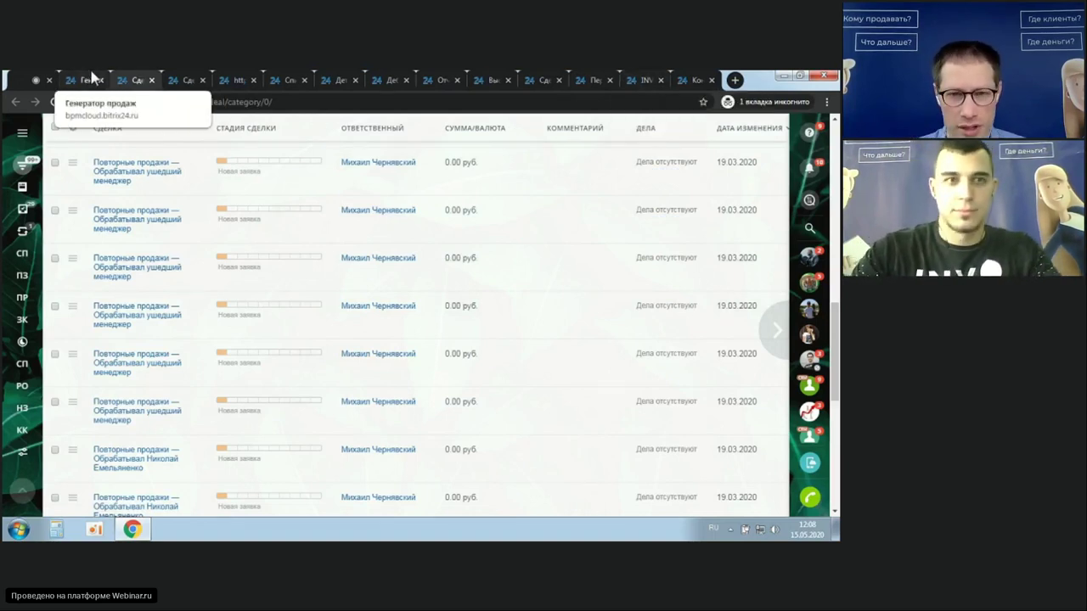
# - Show the «Догревающая воронка» kanban and look through the list of available deal funnels
pyautogui.click(183, 79)
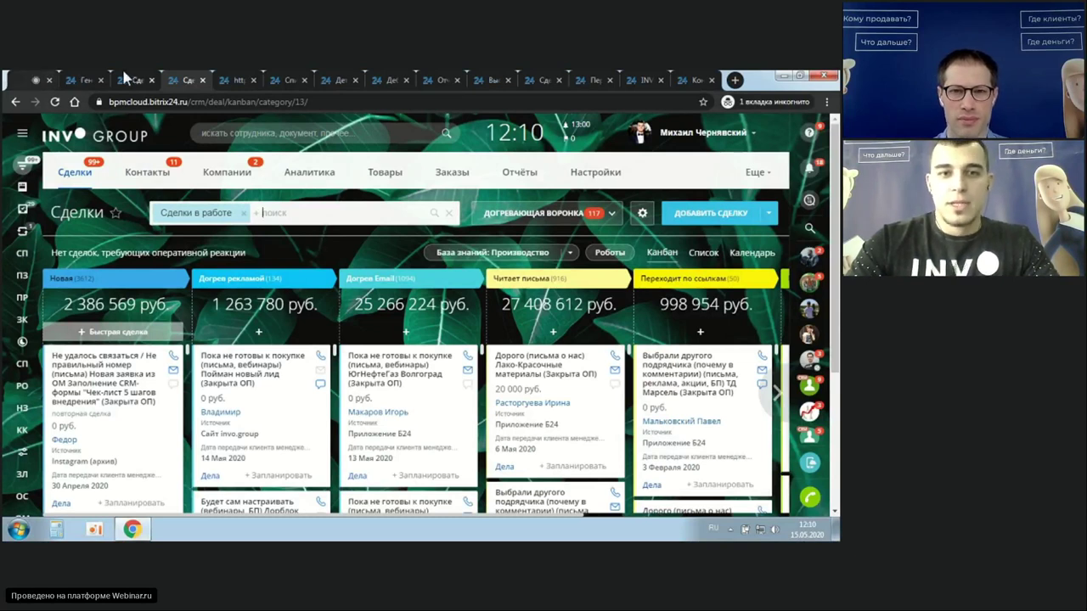
pyautogui.click(151, 75)
pyautogui.click(173, 75)
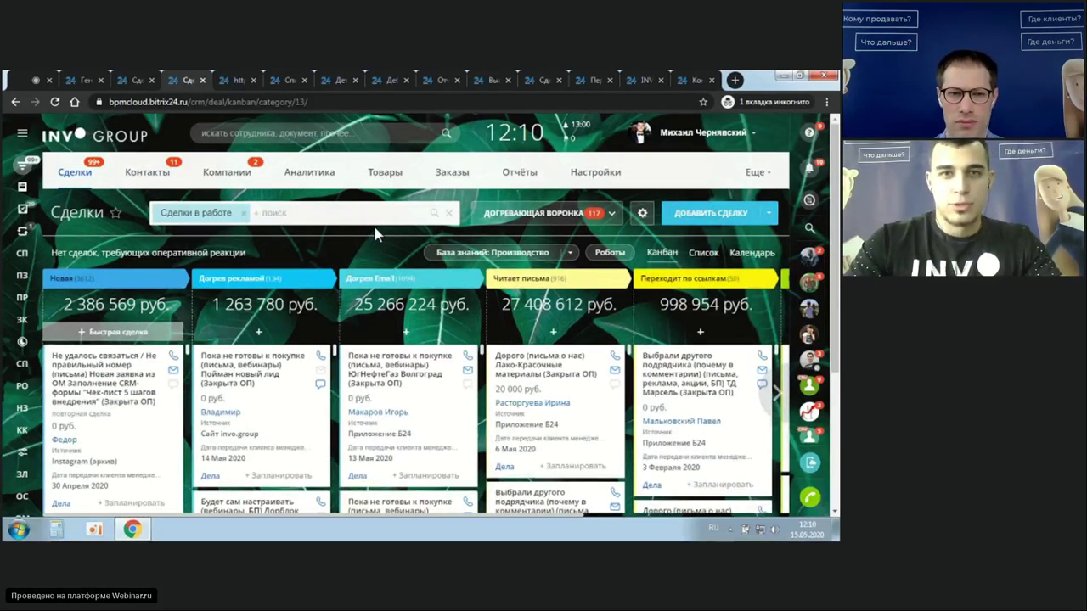
pyautogui.click(518, 218)
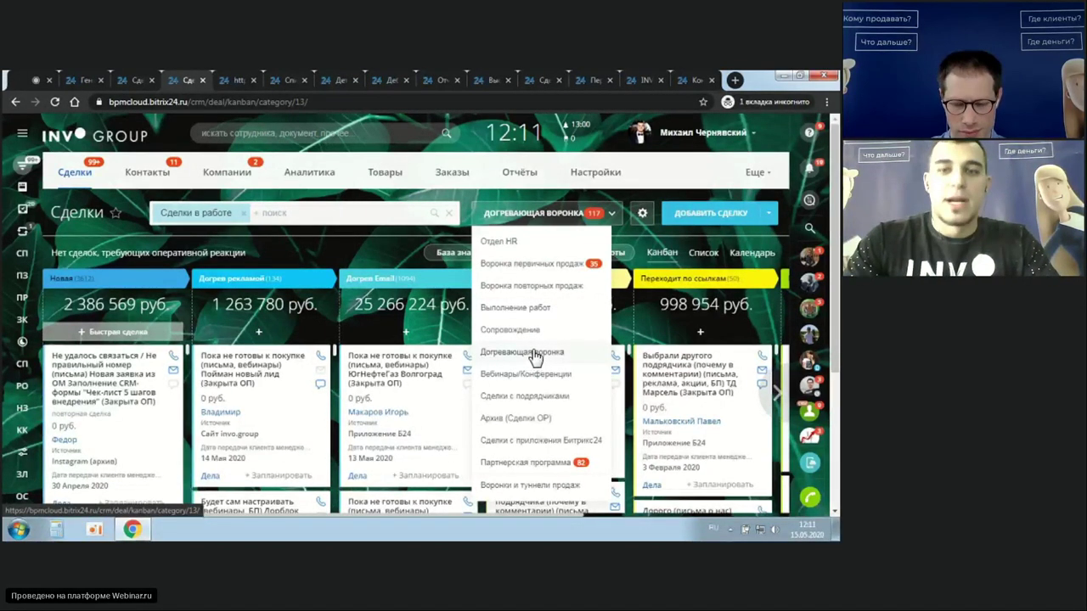
pyautogui.click(361, 264)
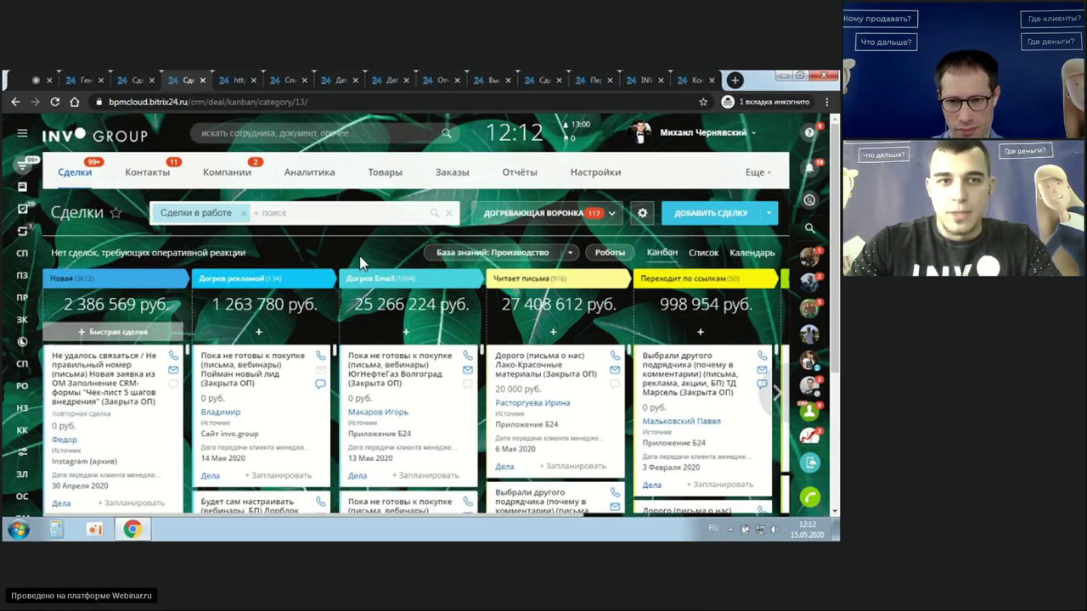
# - Open another repeat-sales deal and preview closing it as «Сделка проиграна» with the reason «Нет времени заниматься», without saving
pyautogui.click(129, 80)
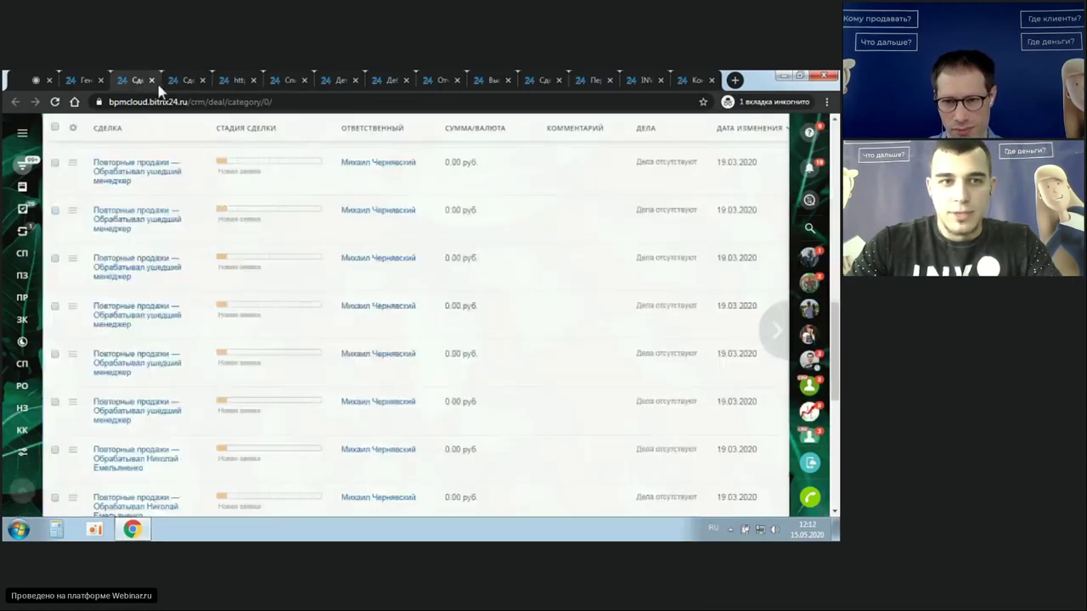
pyautogui.click(123, 223)
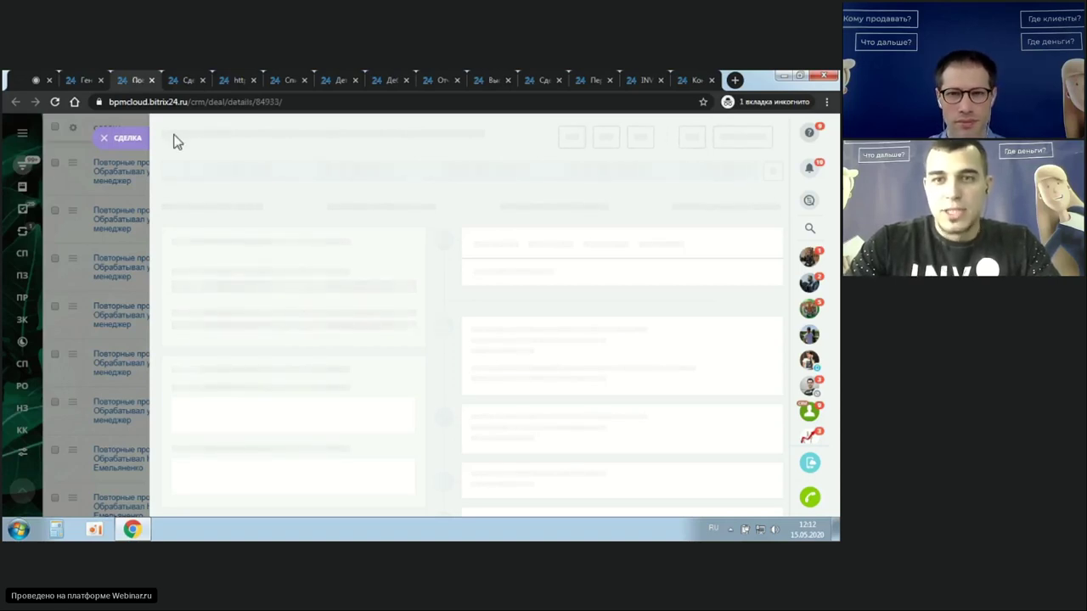
pyautogui.click(734, 202)
pyautogui.click(490, 337)
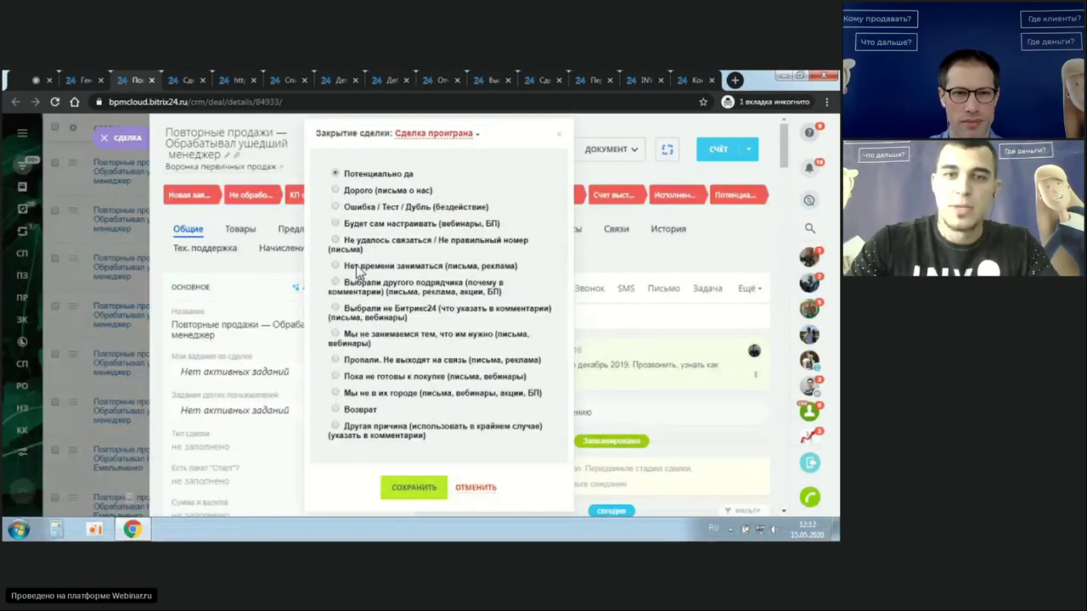
pyautogui.click(399, 266)
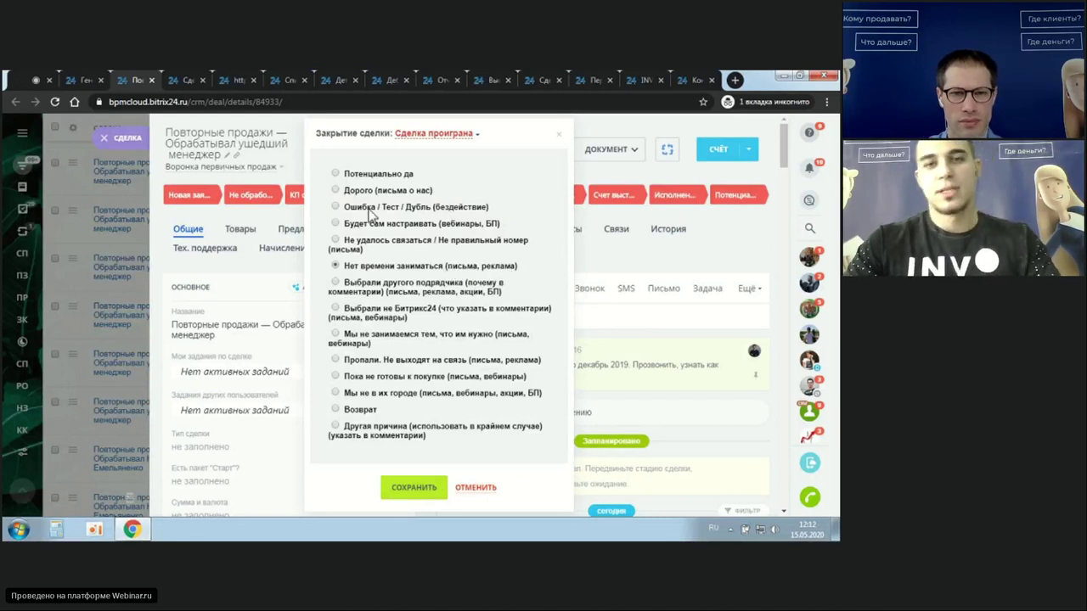
pyautogui.click(557, 139)
# - Open the robot settings of «Догревающая воронка» in editing mode and examine the triggers and robots of its stages
pyautogui.click(200, 78)
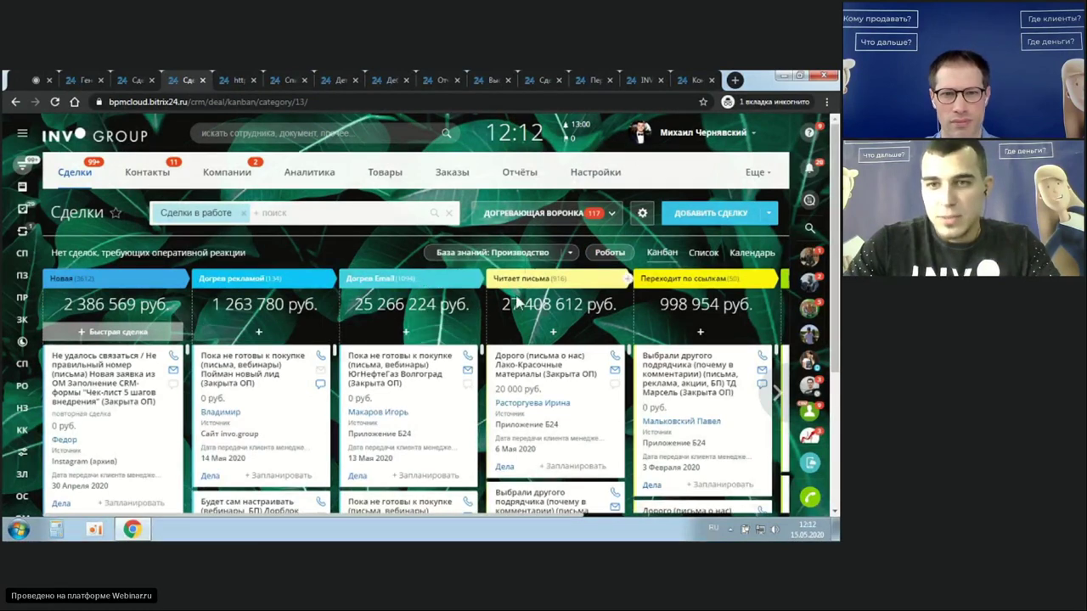
pyautogui.moveTo(775, 395)
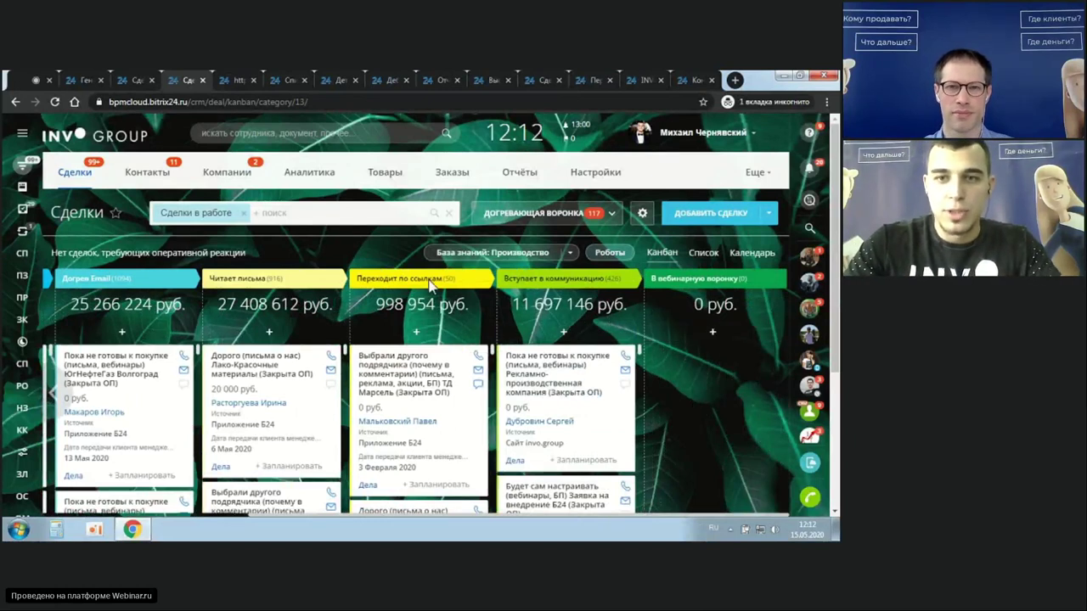
pyautogui.click(603, 253)
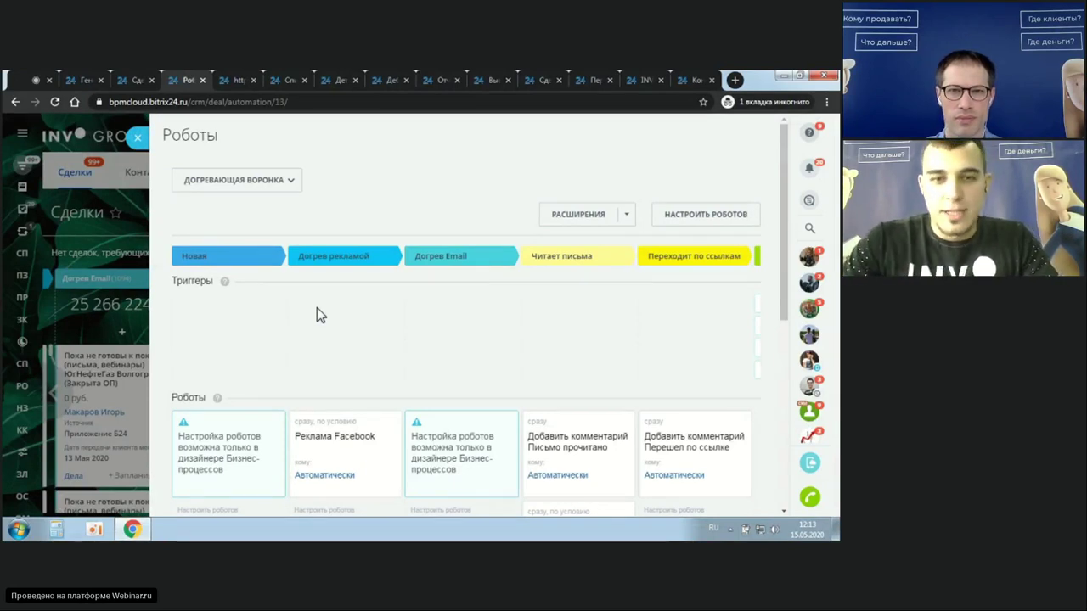
pyautogui.scroll(-1, 317, 314)
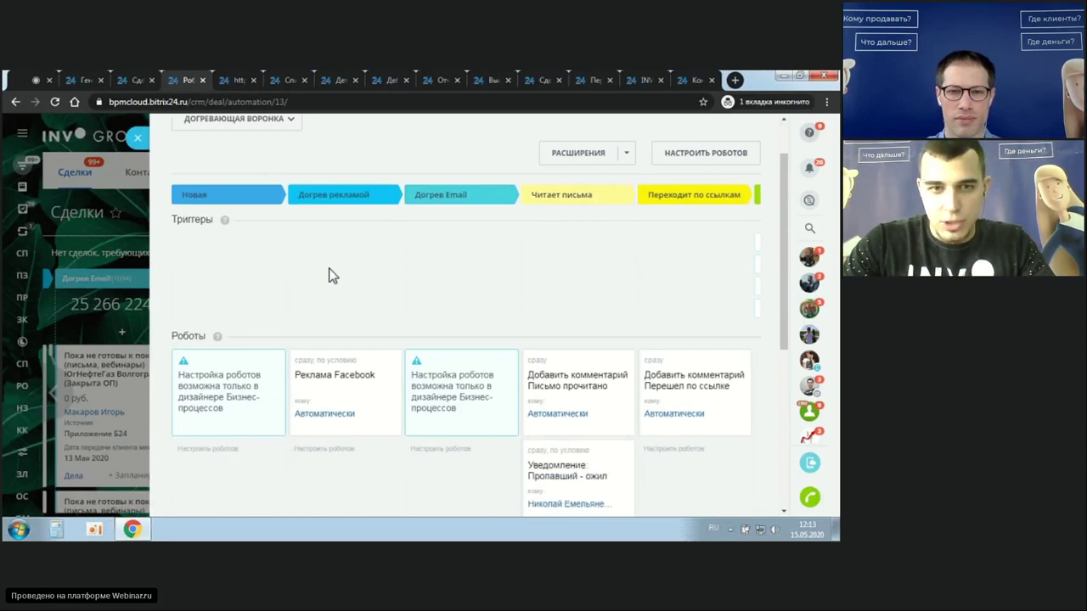
pyautogui.click(692, 159)
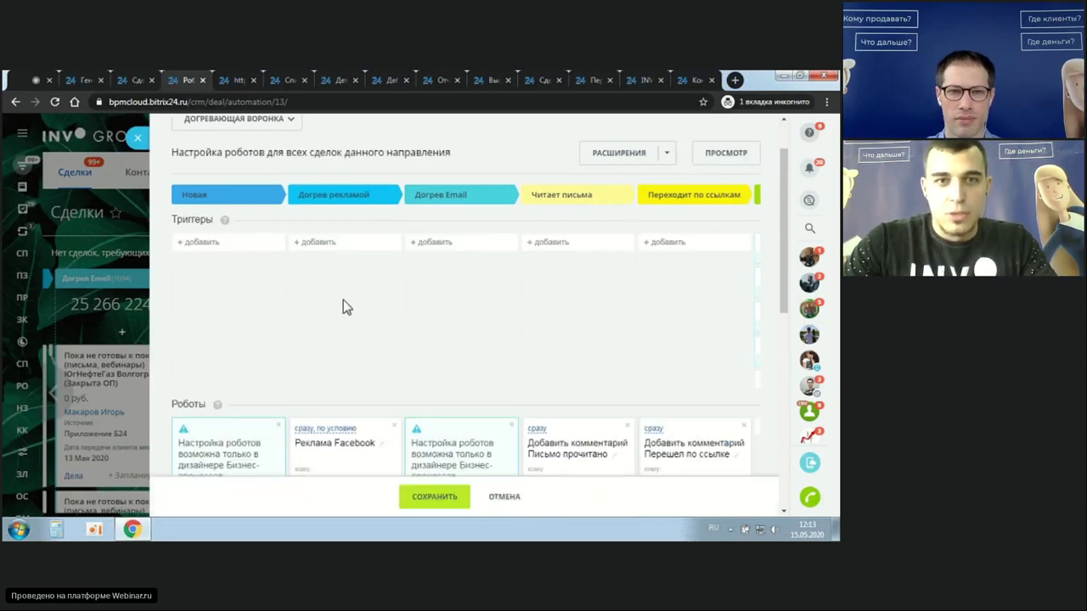
pyautogui.scroll(-2, 264, 280)
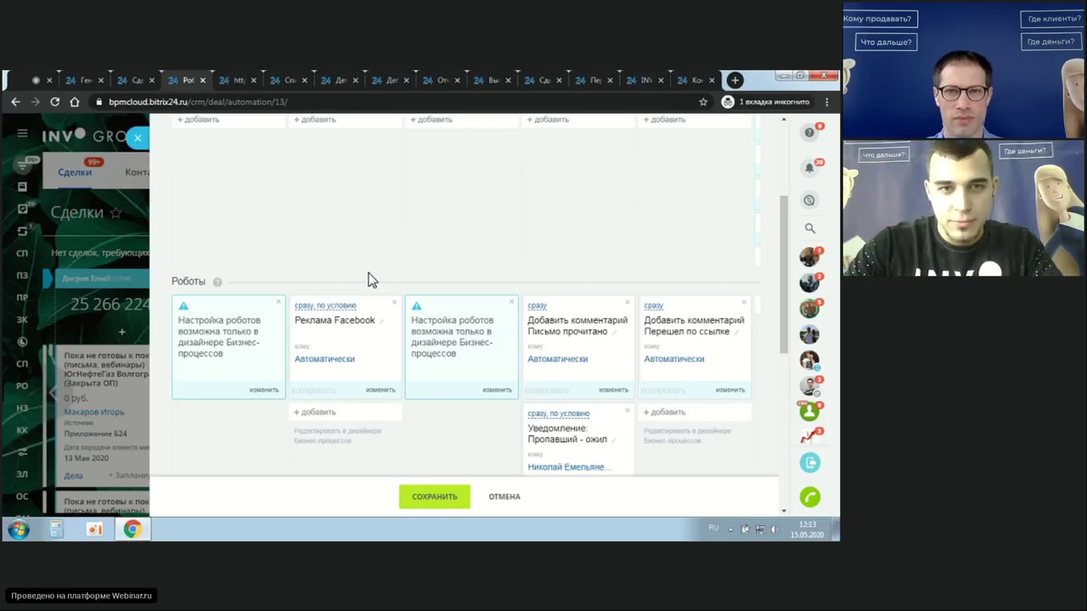
pyautogui.scroll(-1, 369, 278)
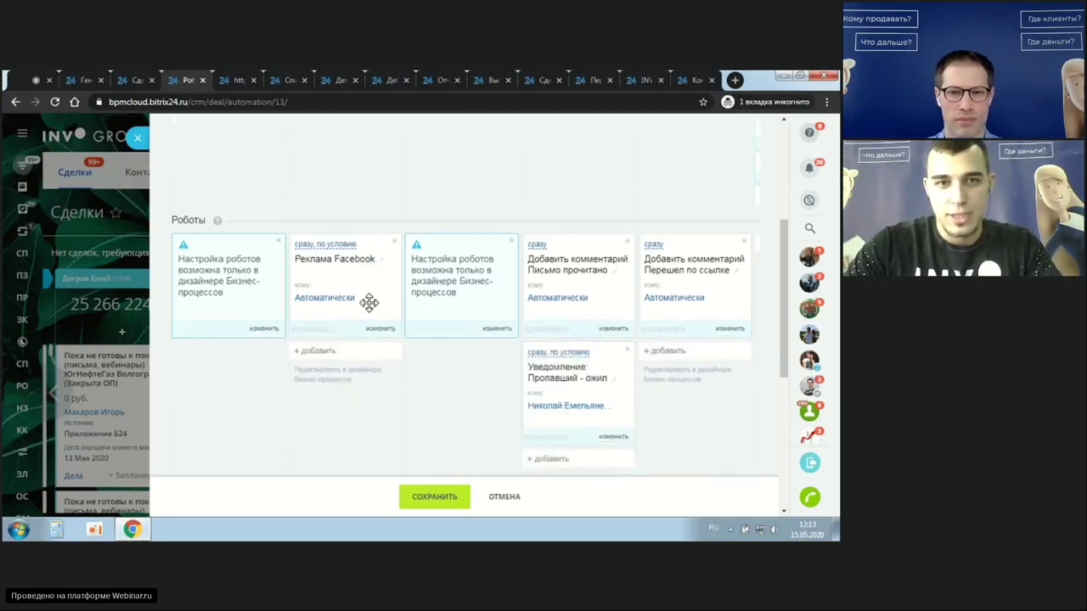
pyautogui.scroll(3, 374, 315)
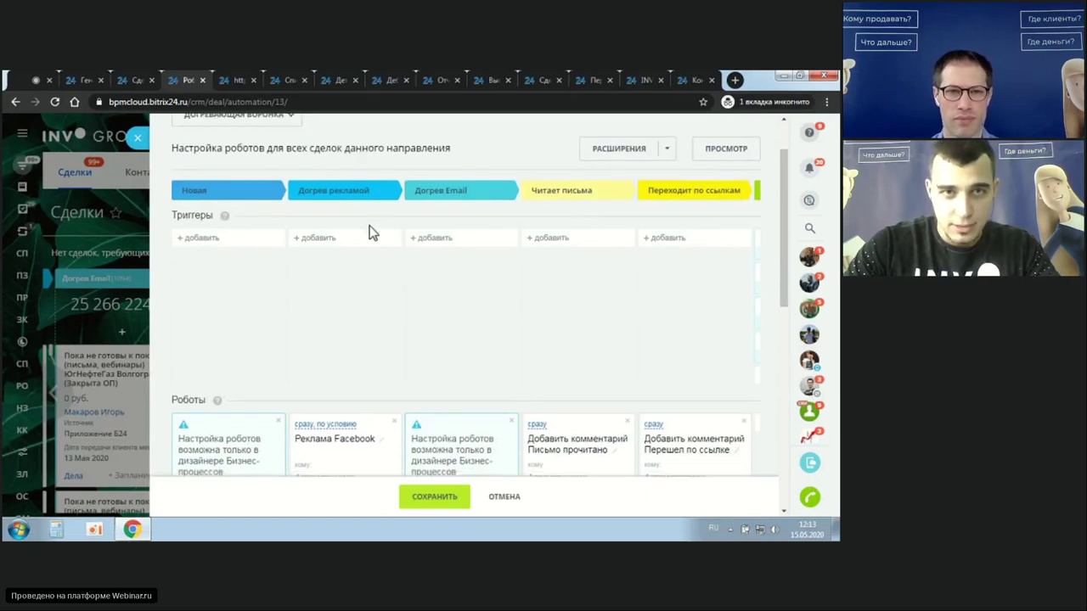
pyautogui.scroll(-2, 260, 214)
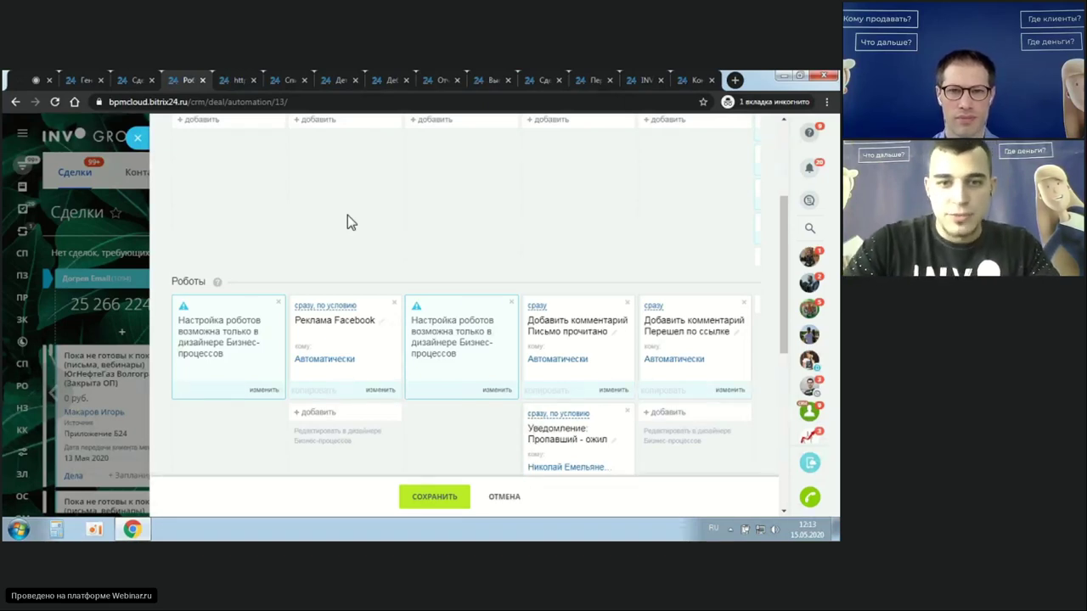
# - Examine the condition, ad account and audience of the «Реклама Facebook» robot on the «Догрев рекламой» stage, then close its settings unsaved
pyautogui.click(378, 393)
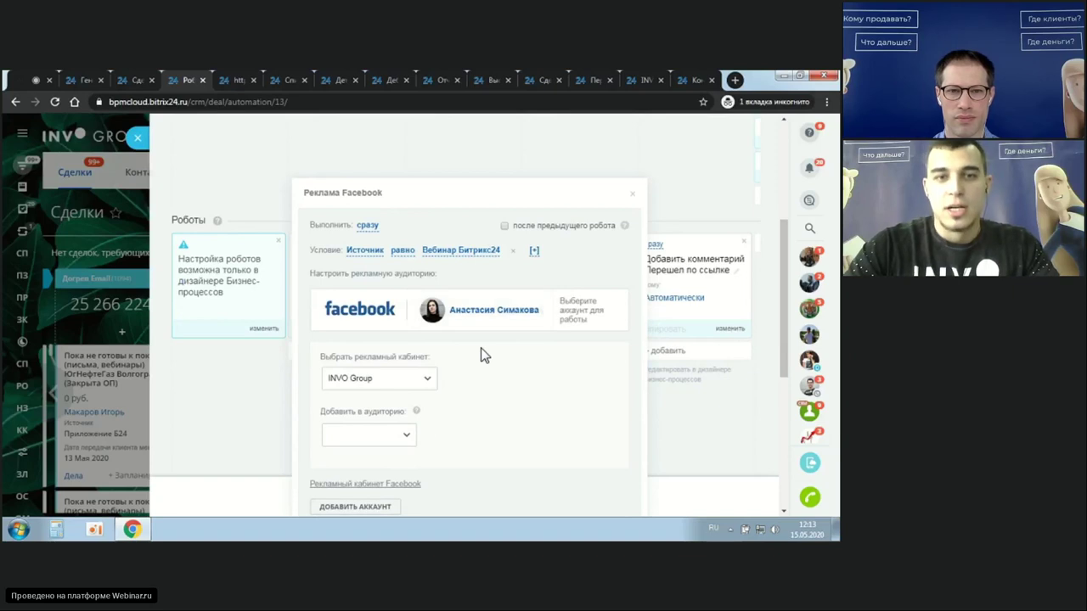
pyautogui.scroll(-1, 481, 348)
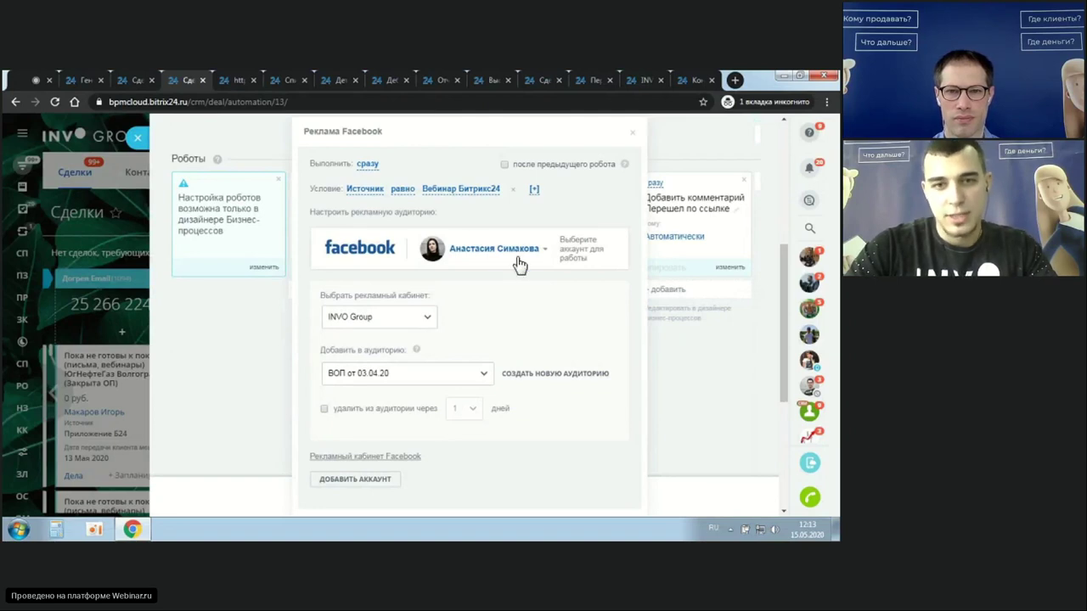
pyautogui.scroll(-3, 528, 288)
pyautogui.scroll(5, 528, 288)
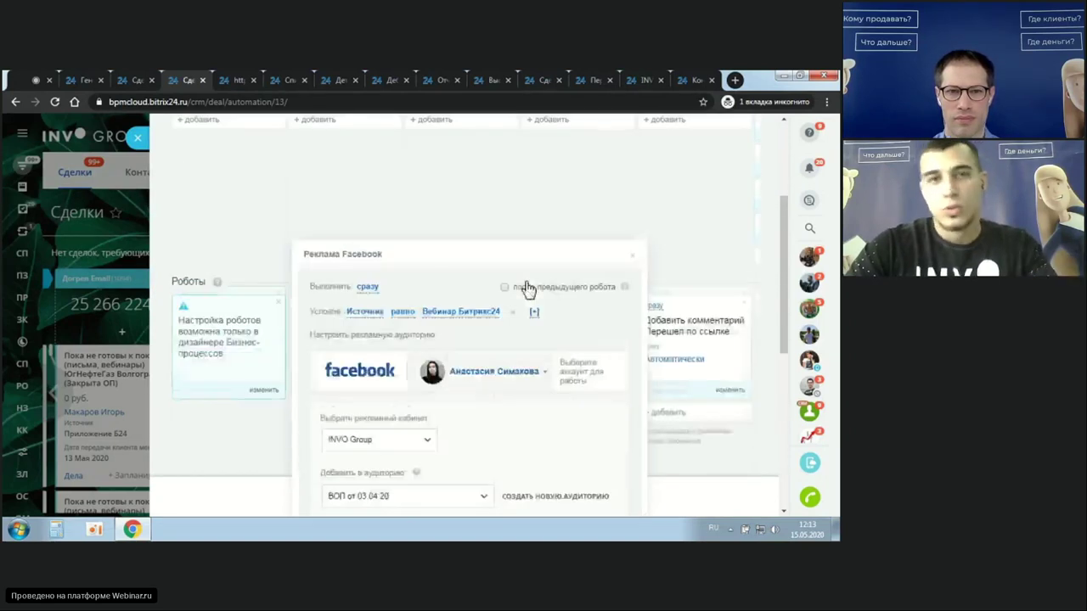
pyautogui.scroll(-2, 541, 324)
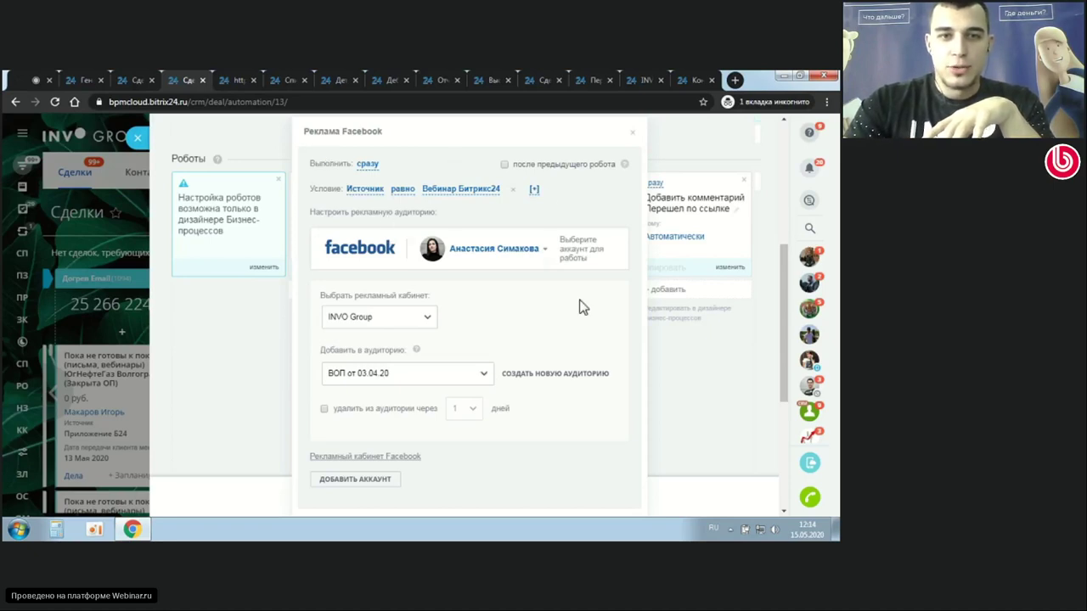
pyautogui.scroll(-3, 417, 285)
pyautogui.scroll(4, 417, 280)
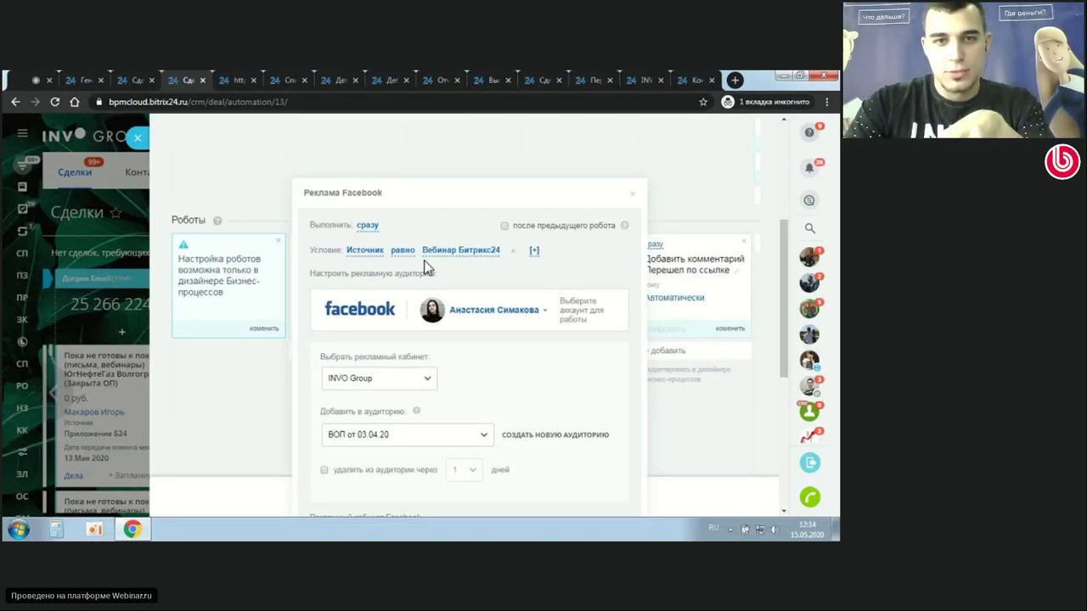
pyautogui.scroll(-4, 427, 267)
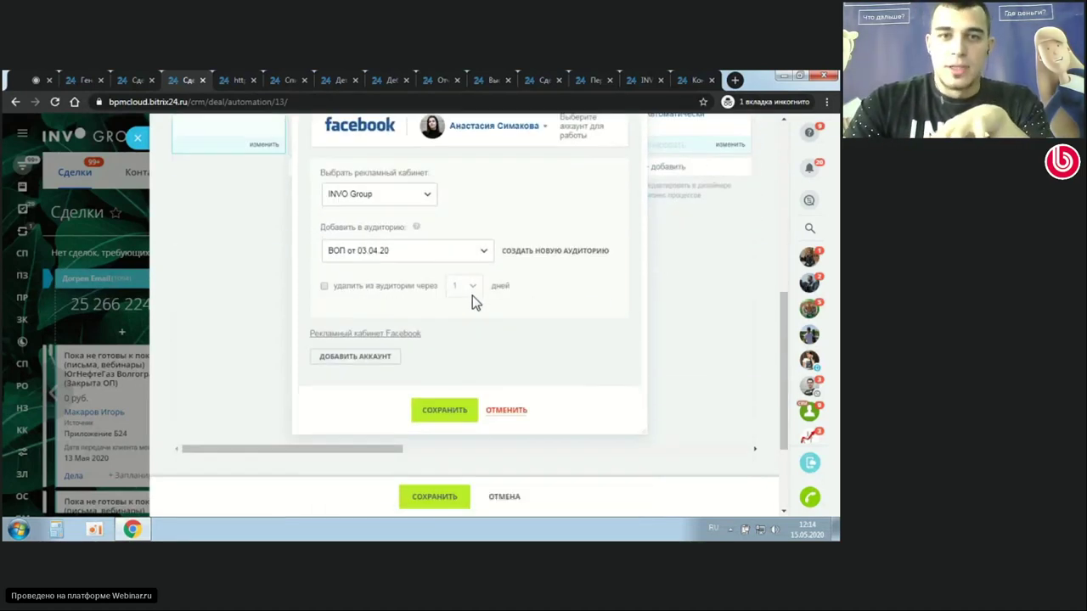
pyautogui.click(410, 202)
pyautogui.click(409, 200)
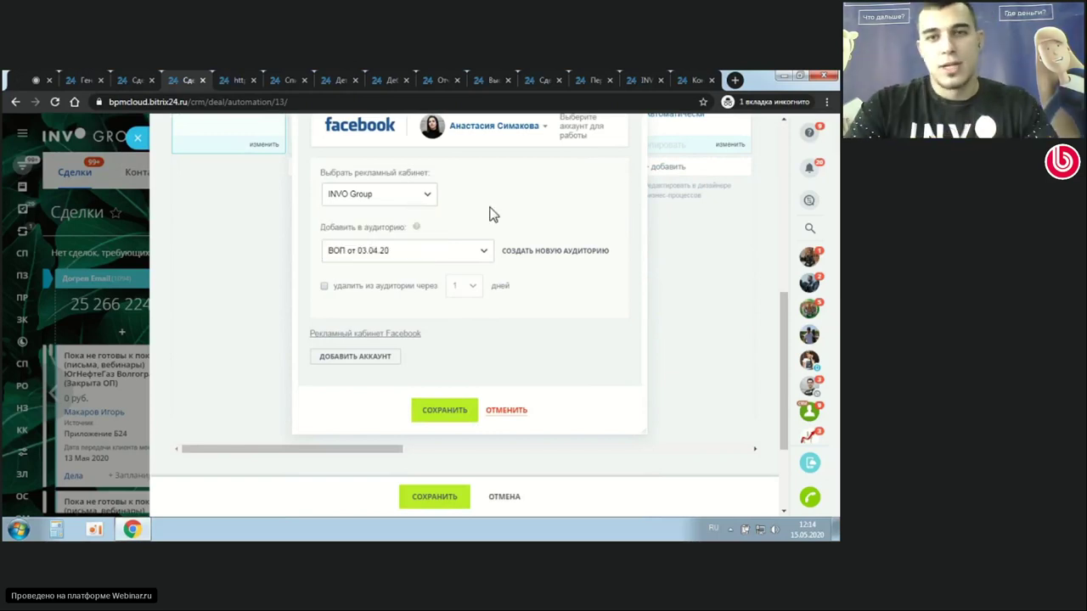
pyautogui.scroll(4, 492, 214)
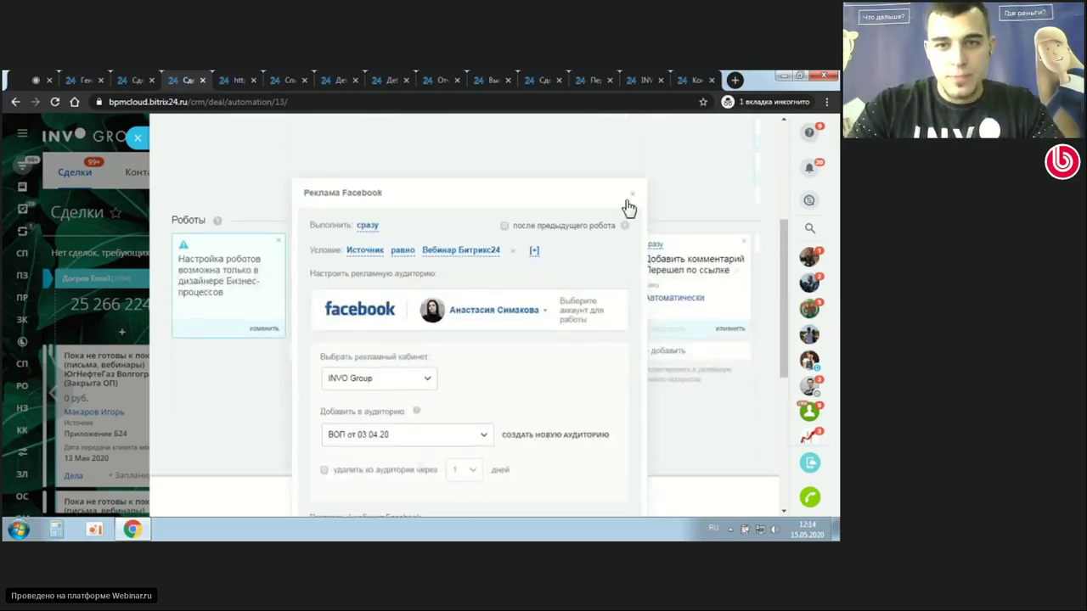
pyautogui.click(631, 197)
# - Examine the triggers set for the «Вступает в коммуникацию» stage of «Догревающая воронка»
pyautogui.scroll(4, 360, 371)
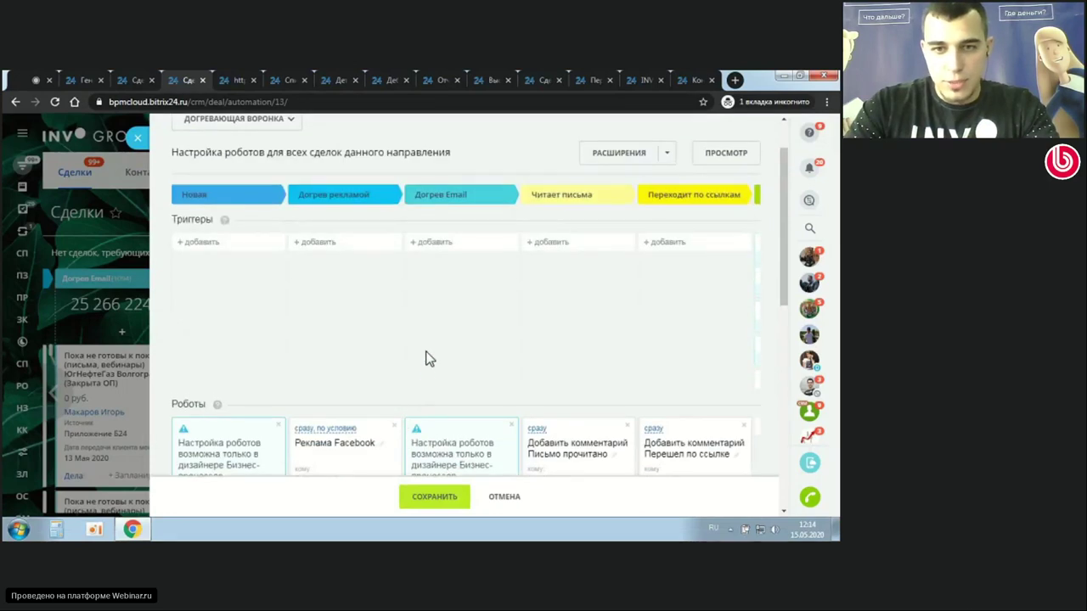
pyautogui.scroll(-1, 429, 357)
pyautogui.hscroll(2, 425, 335)
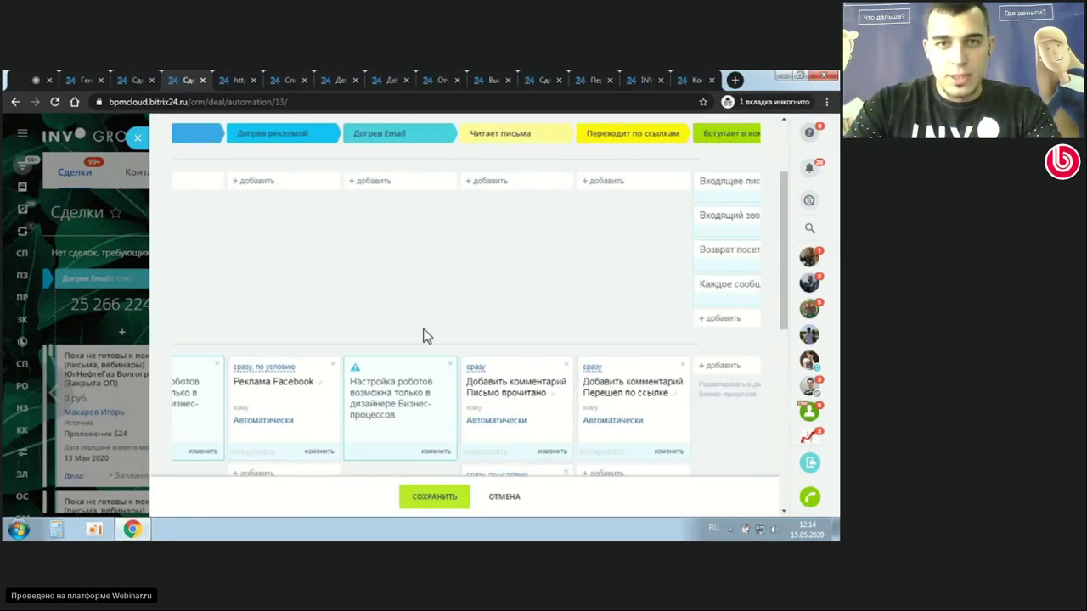
pyautogui.hscroll(1, 425, 336)
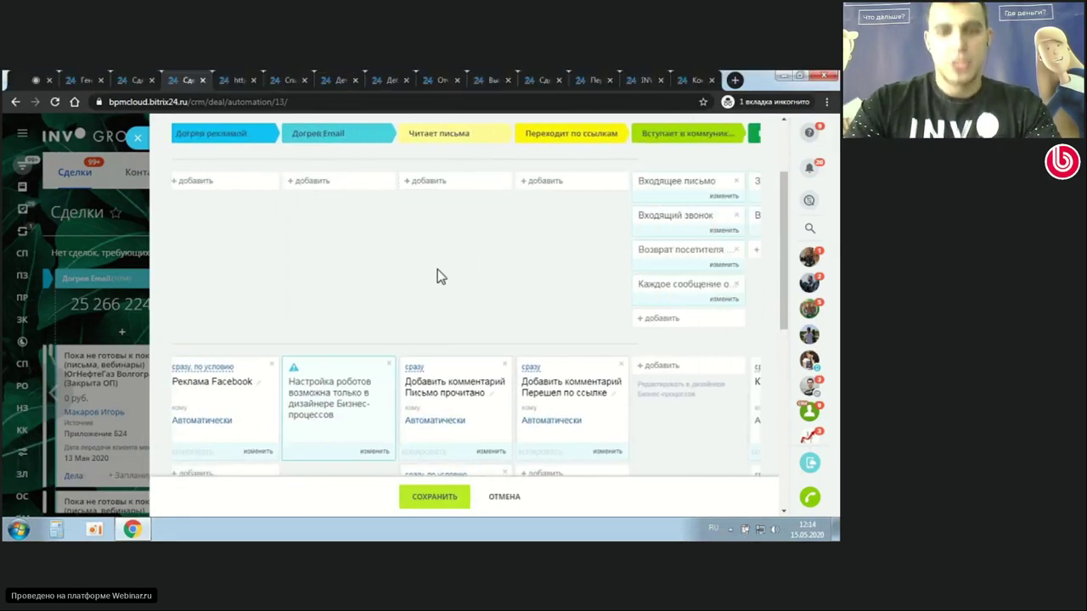
# - Examine the triggers and robots of the «В вебинарную воронку» and «Передать в ОП» stages, then close the robot settings unsaved
pyautogui.scroll(-1, 439, 275)
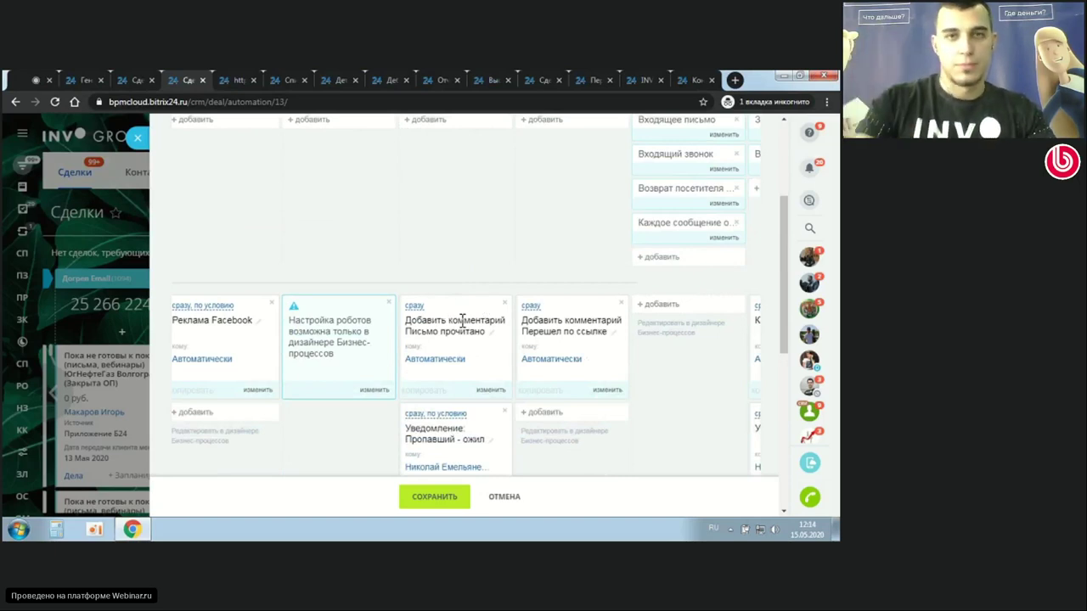
pyautogui.scroll(2, 462, 323)
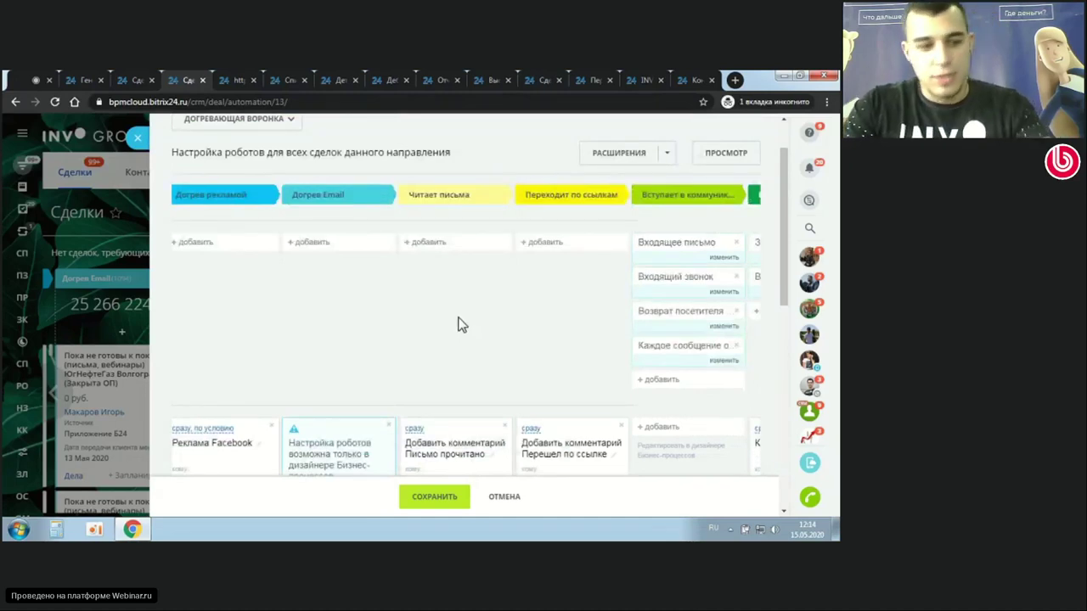
pyautogui.hscroll(3, 441, 325)
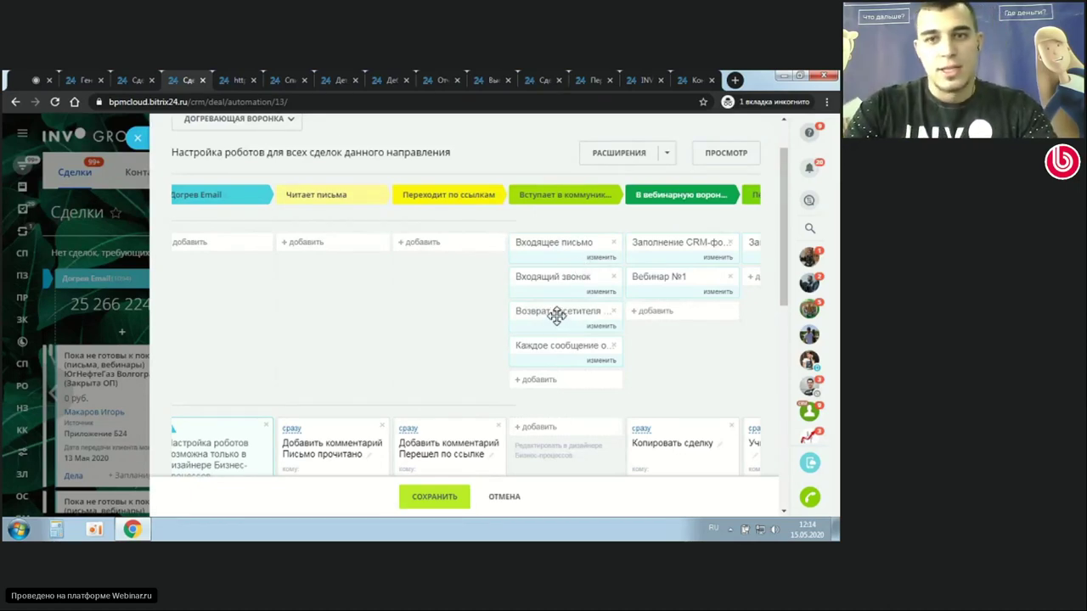
pyautogui.scroll(-2, 556, 315)
pyautogui.scroll(2, 556, 314)
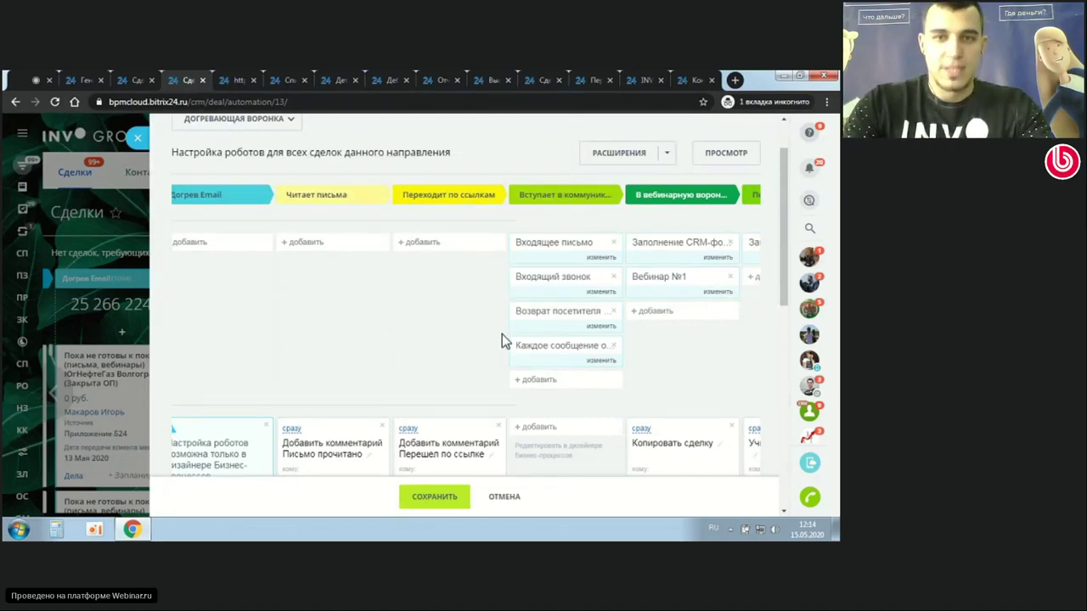
pyautogui.hscroll(4, 502, 333)
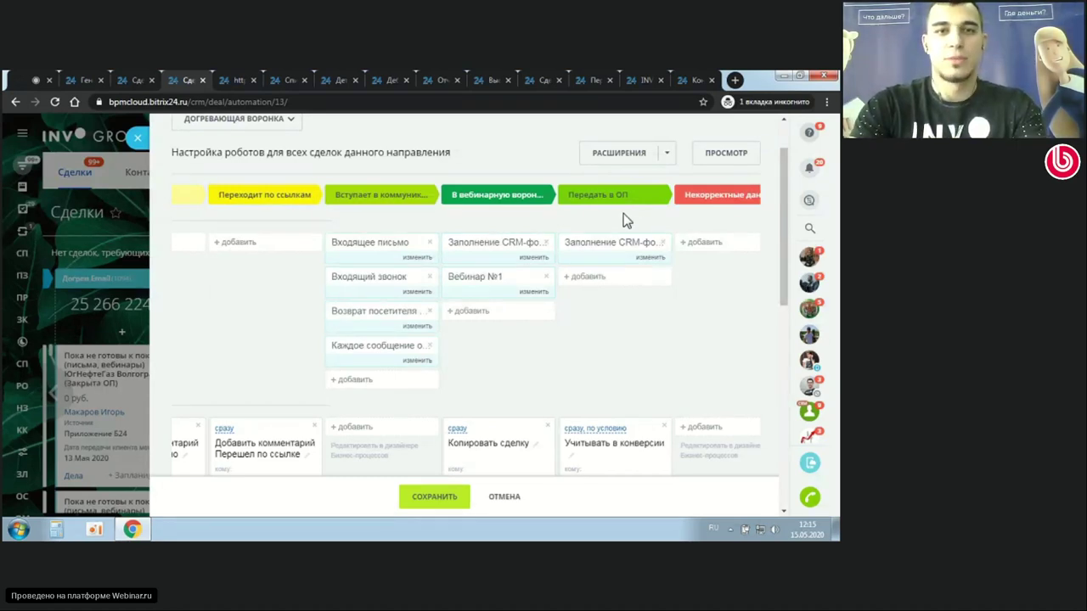
pyautogui.scroll(5, 624, 220)
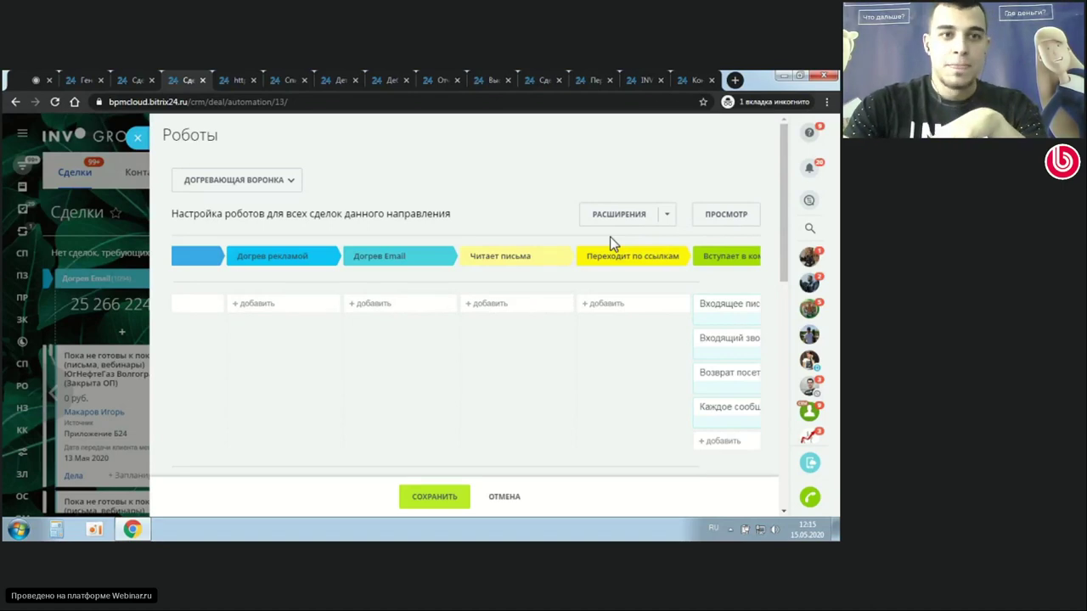
pyautogui.click(143, 140)
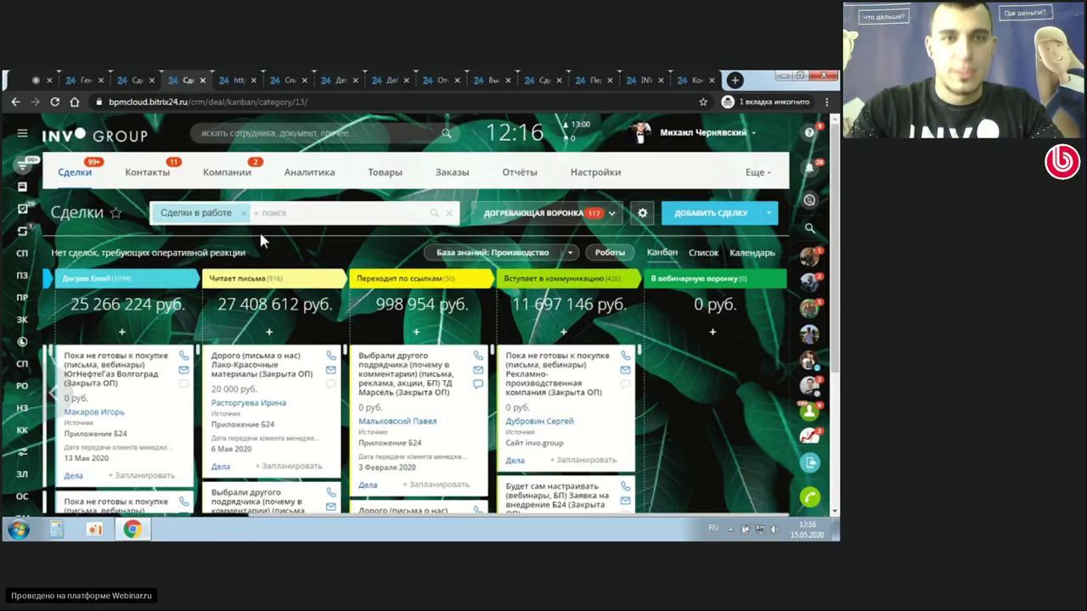
pyautogui.click(25, 79)
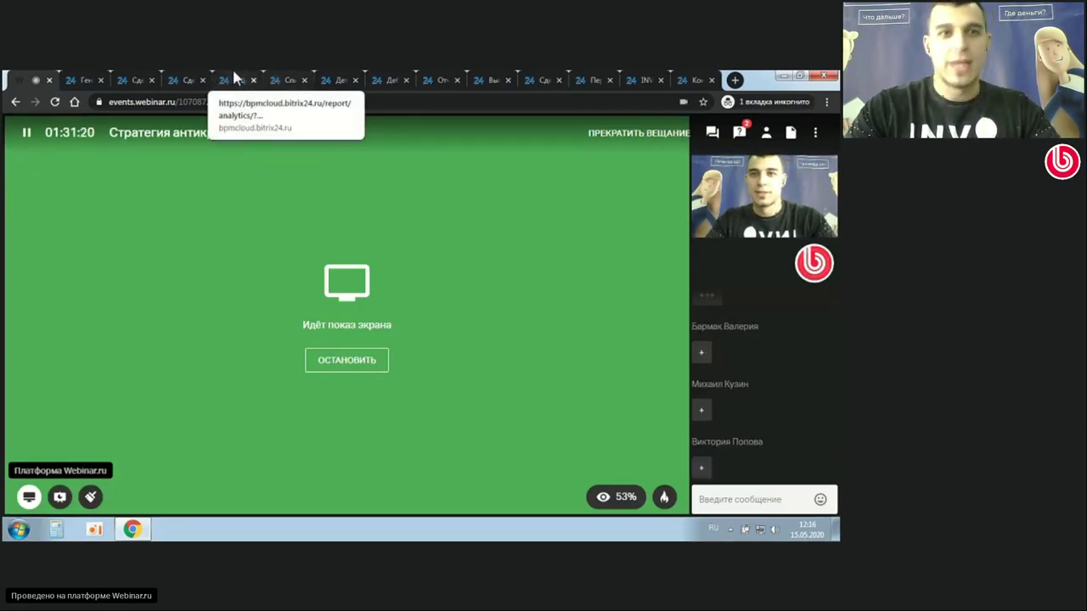
pyautogui.click(182, 79)
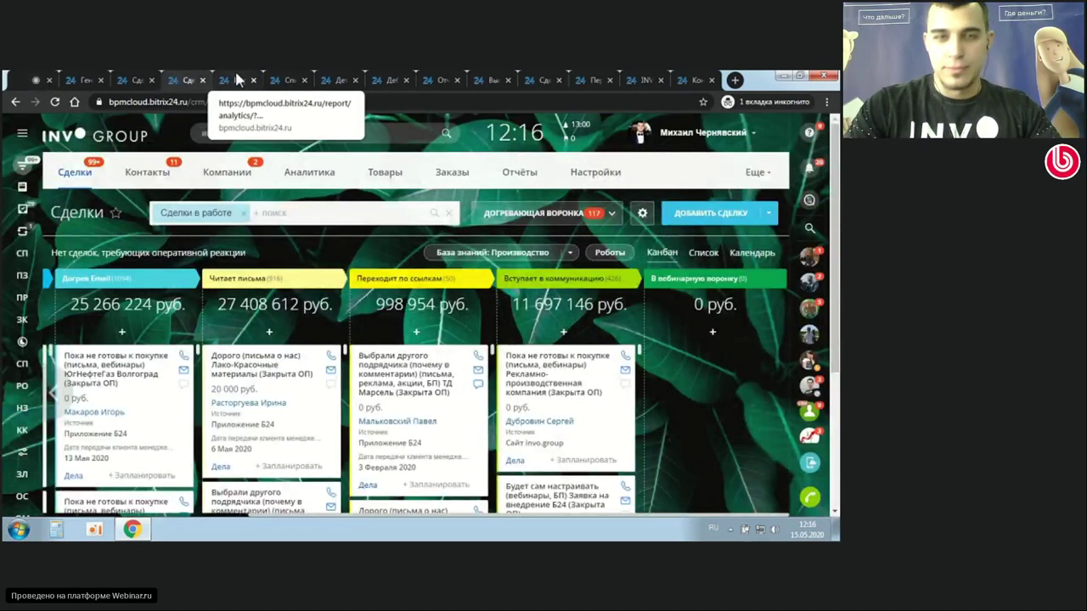
pyautogui.click(32, 79)
pyautogui.click(183, 79)
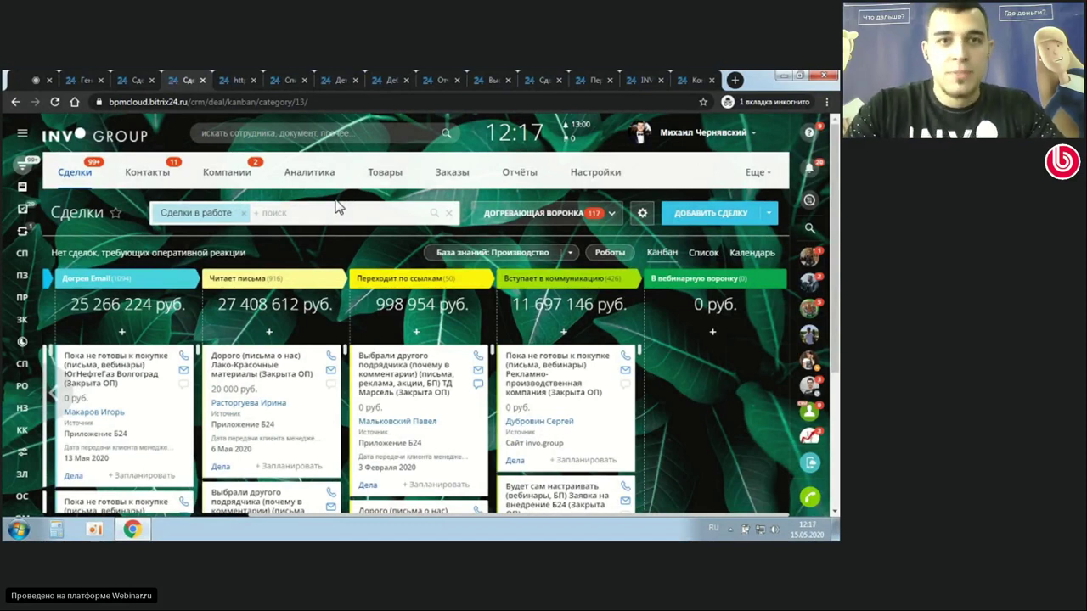
# - Open the «Детализация звонков» page and show the conditions of its «Звонки за неделю(общ)» filter
pyautogui.click(291, 79)
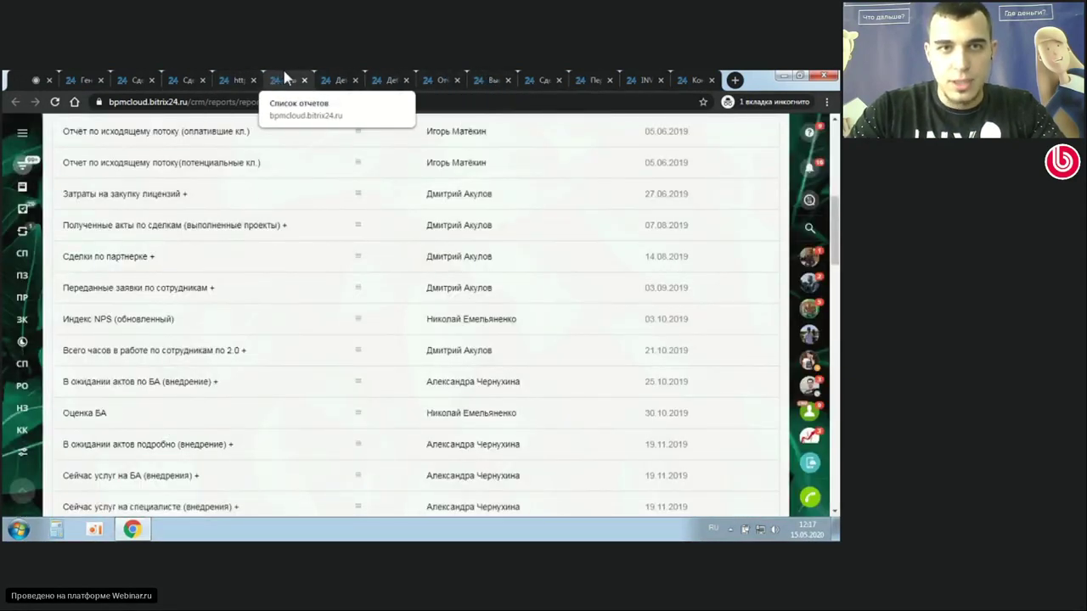
pyautogui.click(348, 78)
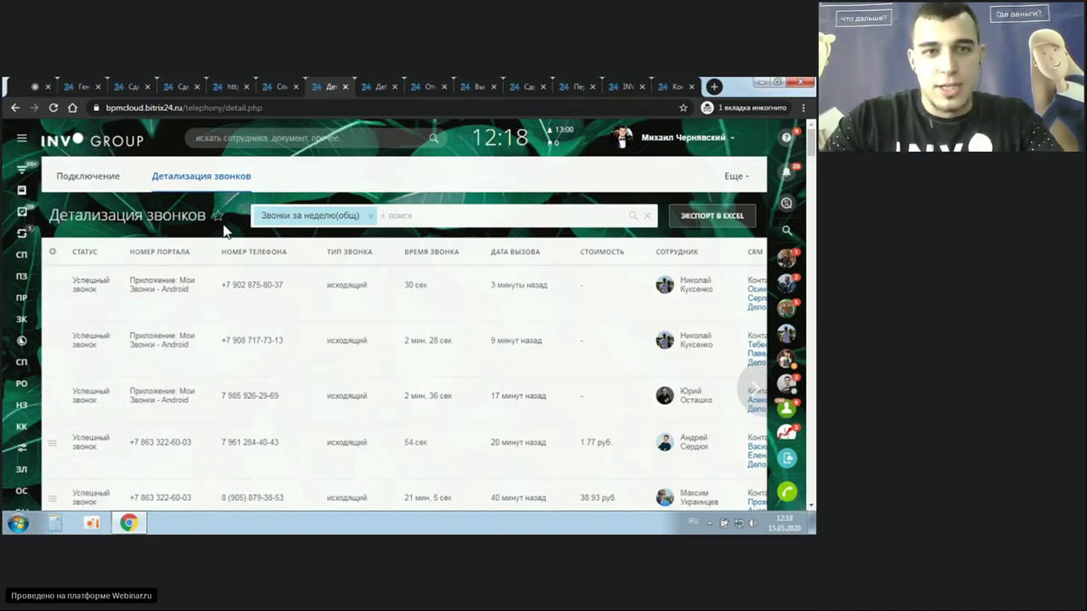
pyautogui.click(403, 214)
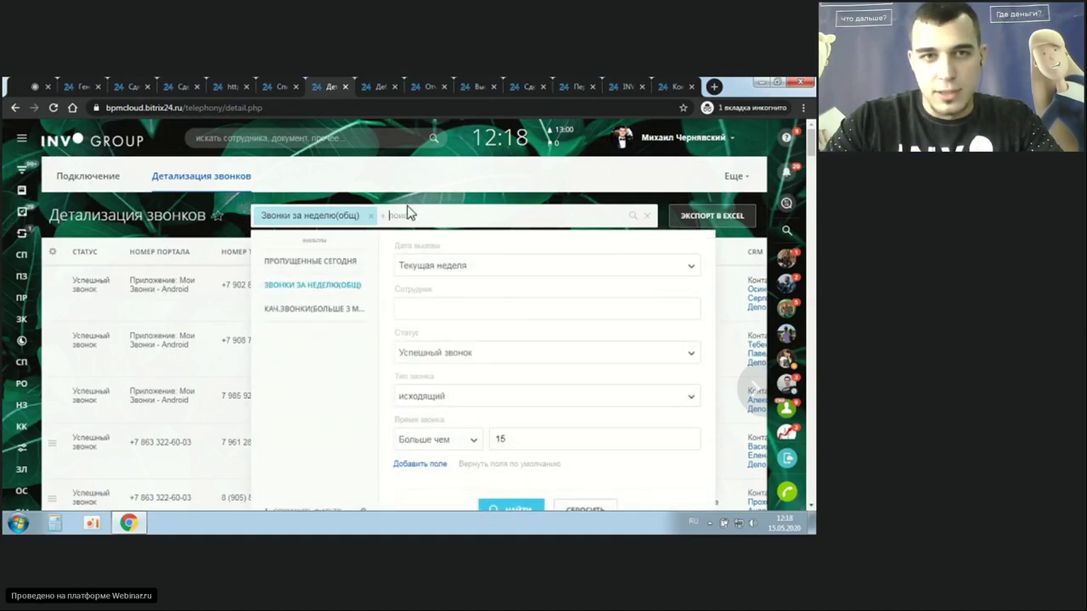
pyautogui.scroll(-1, 448, 287)
pyautogui.scroll(1, 420, 288)
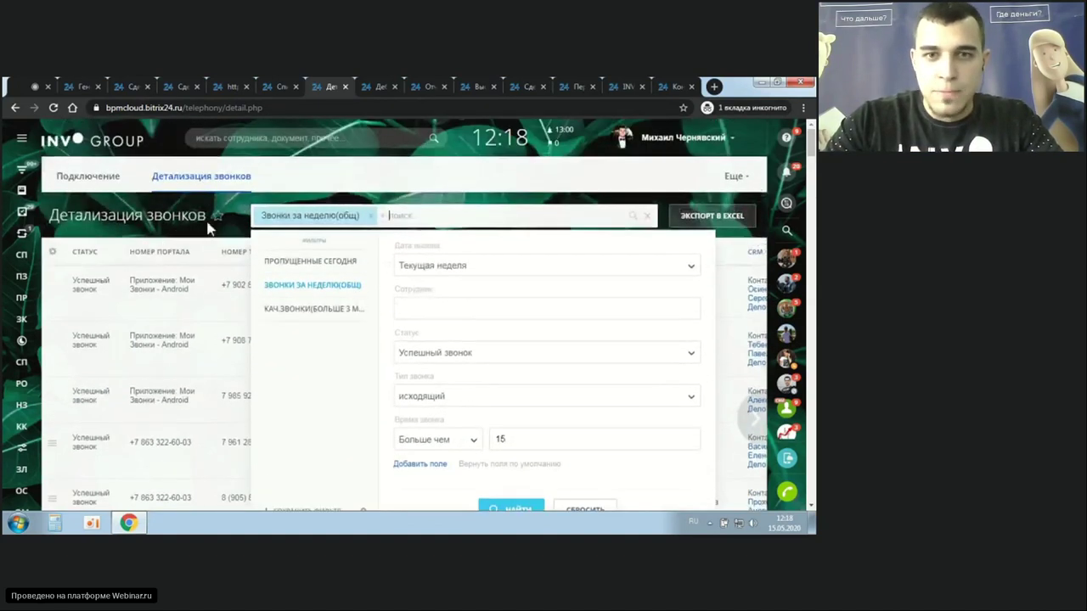
pyautogui.scroll(-1, 458, 282)
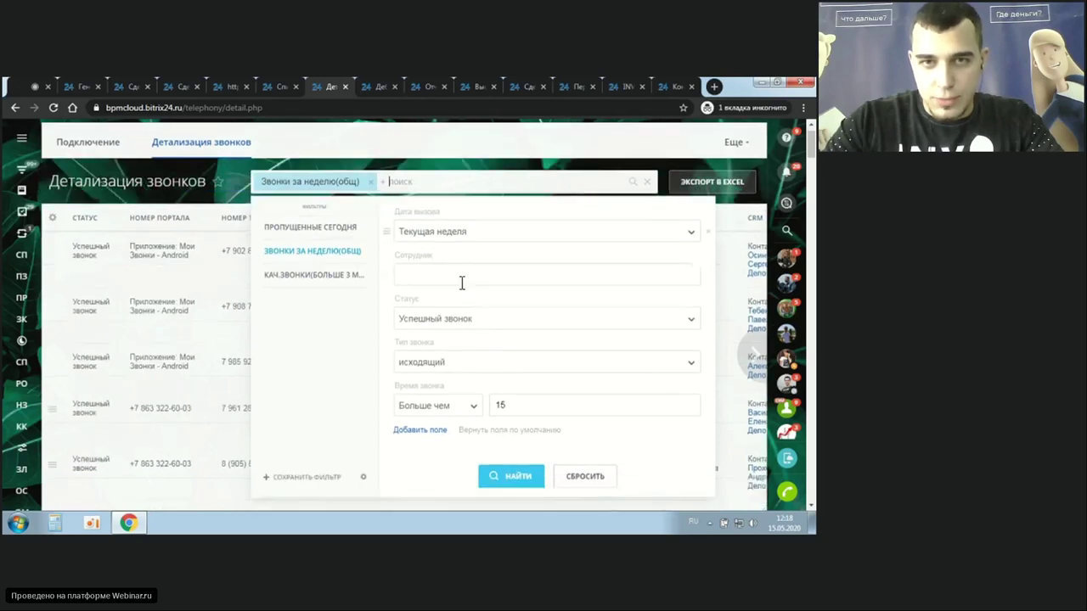
# - Examine the call date, status, call type and employee conditions of the call filter, then close it unchanged
pyautogui.scroll(-2, 462, 283)
pyautogui.click(446, 149)
pyautogui.click(459, 155)
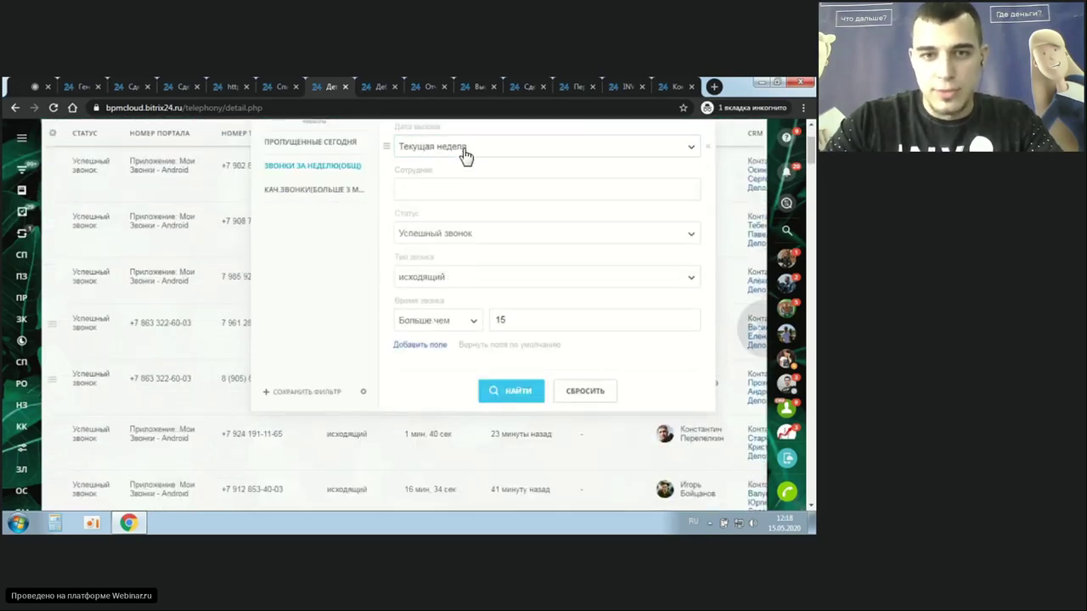
pyautogui.click(436, 238)
pyautogui.click(447, 280)
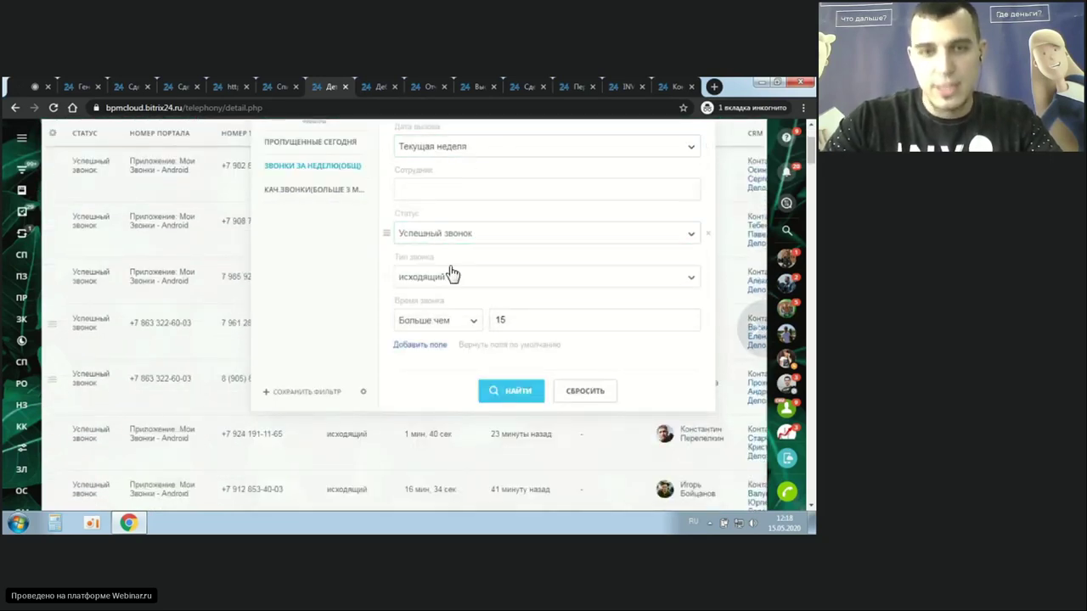
pyautogui.click(448, 276)
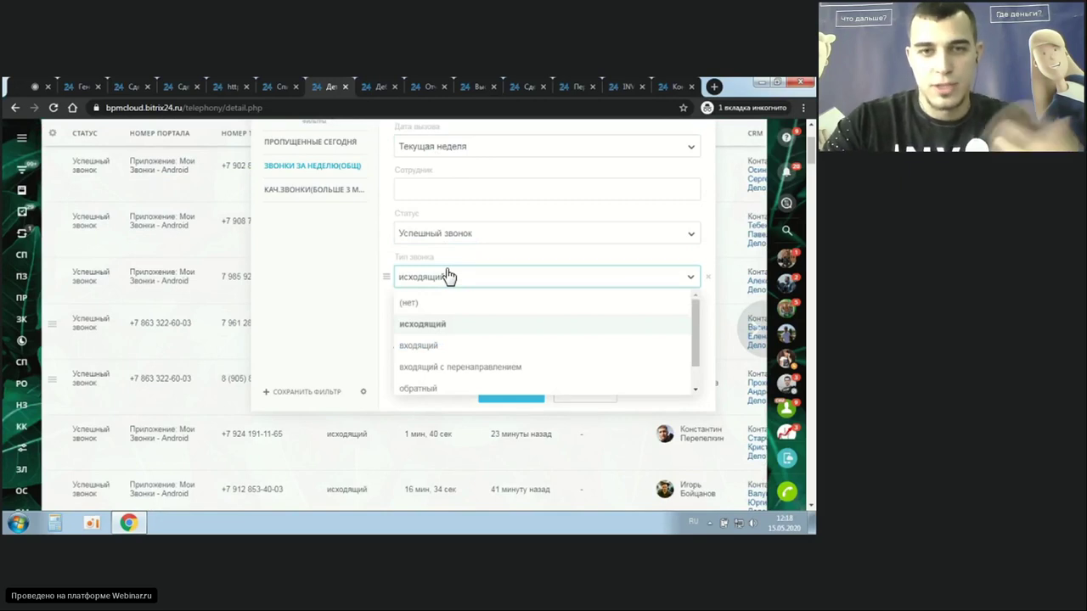
pyautogui.click(450, 276)
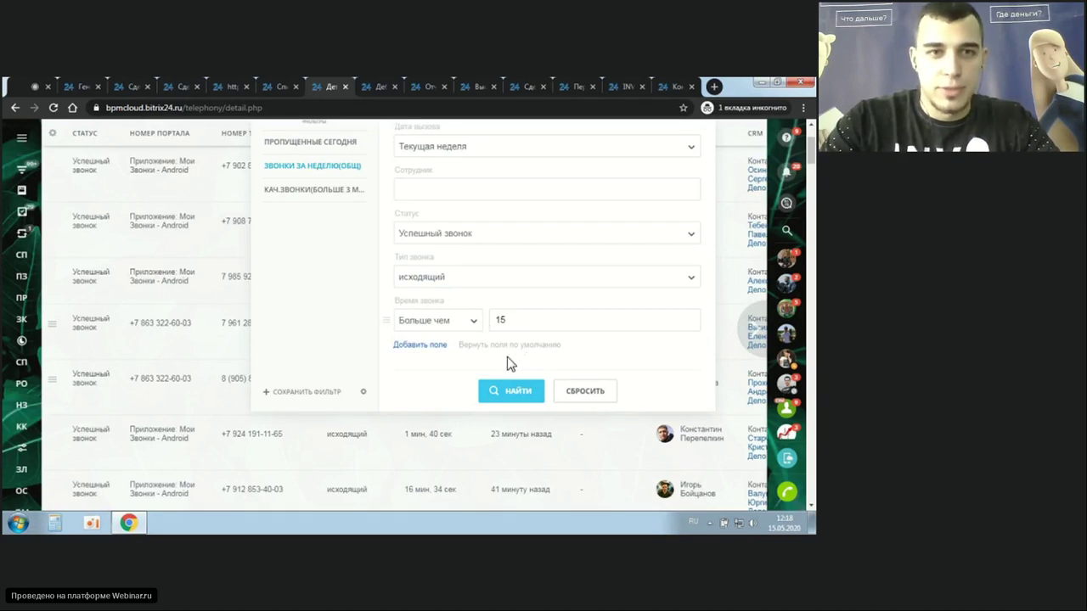
pyautogui.scroll(2, 498, 400)
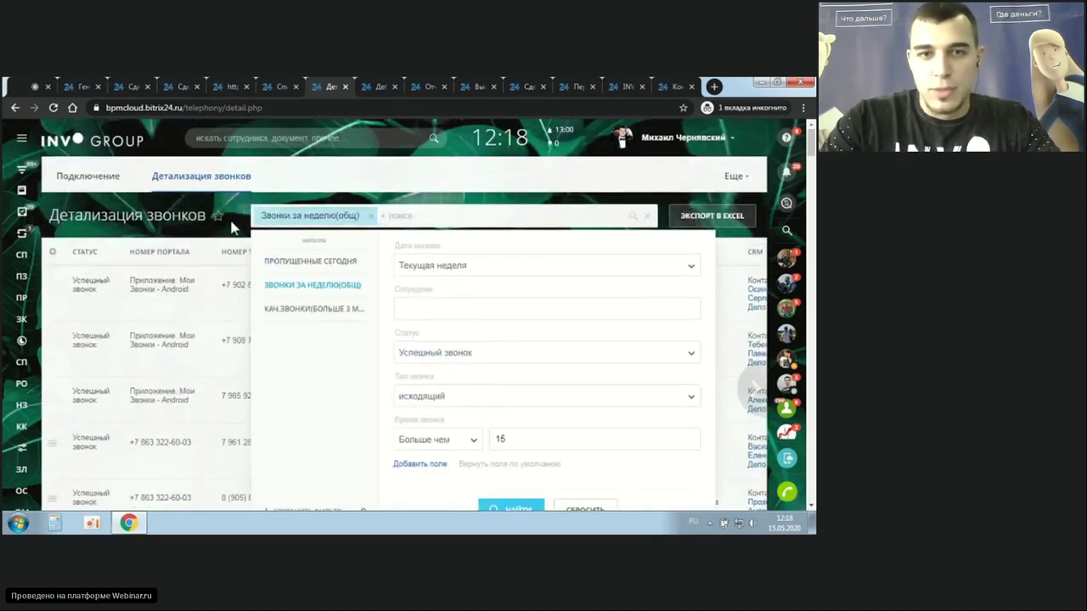
pyautogui.click(460, 308)
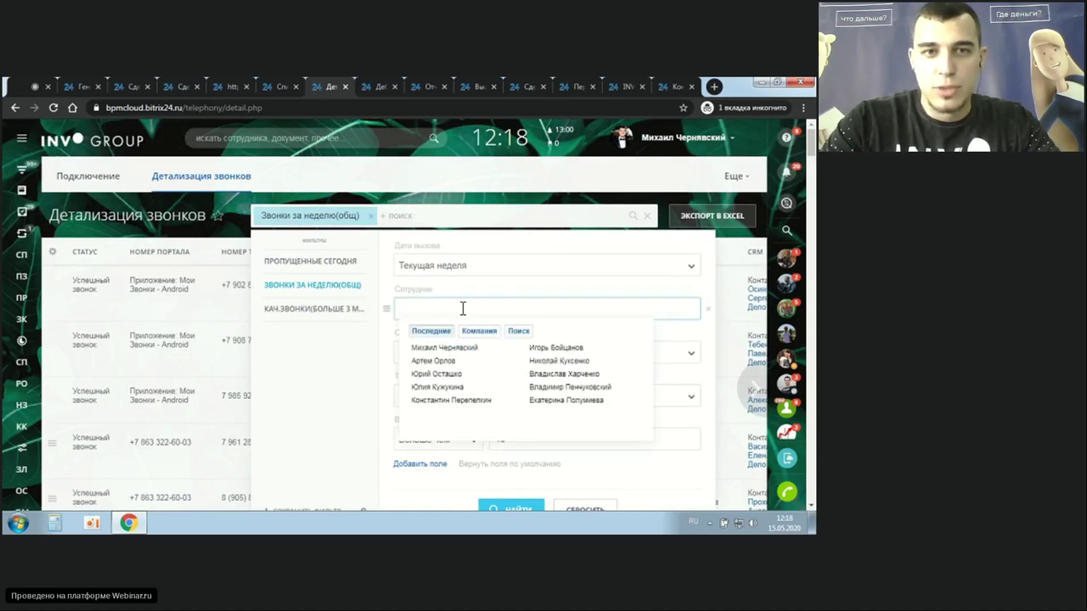
pyautogui.click(238, 229)
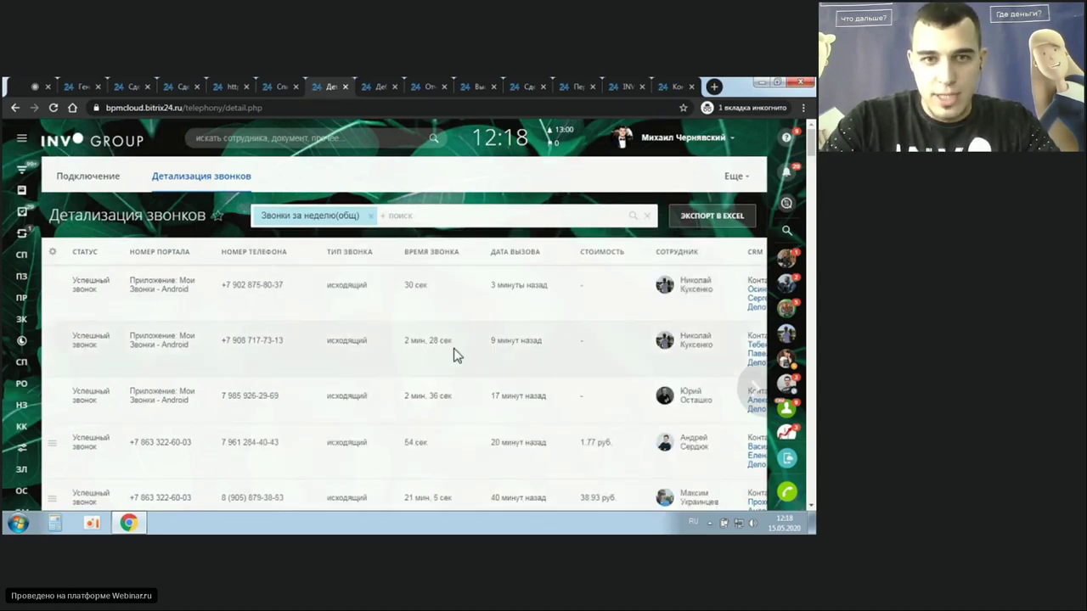
# - Open the contact card of the most recent call, view today's outgoing call with its recording, then return to the call list
pyautogui.scroll(-2, 357, 340)
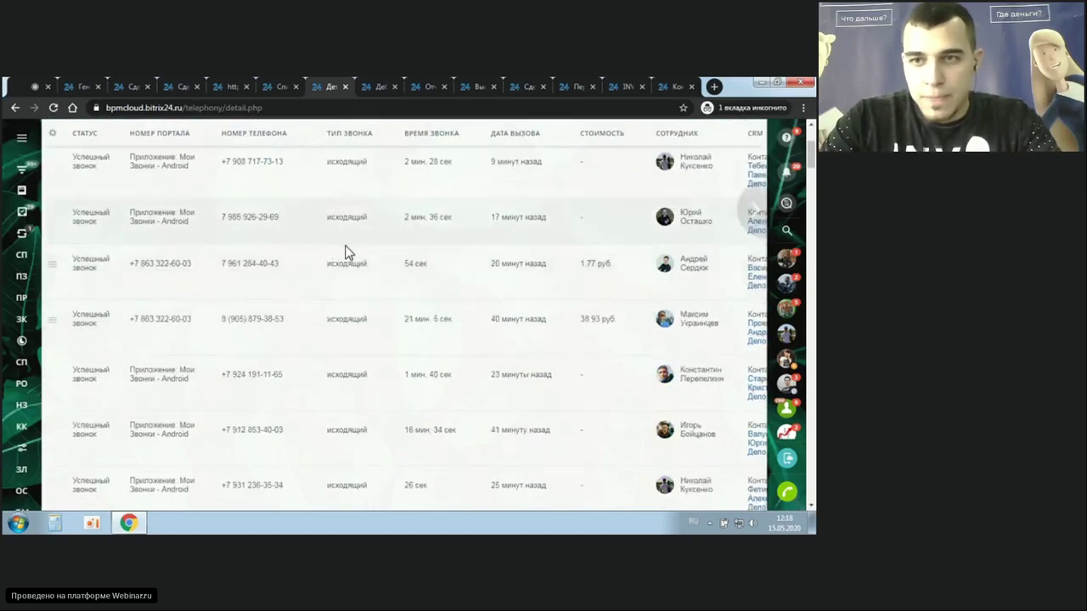
pyautogui.scroll(1, 345, 247)
pyautogui.hscroll(1, 581, 253)
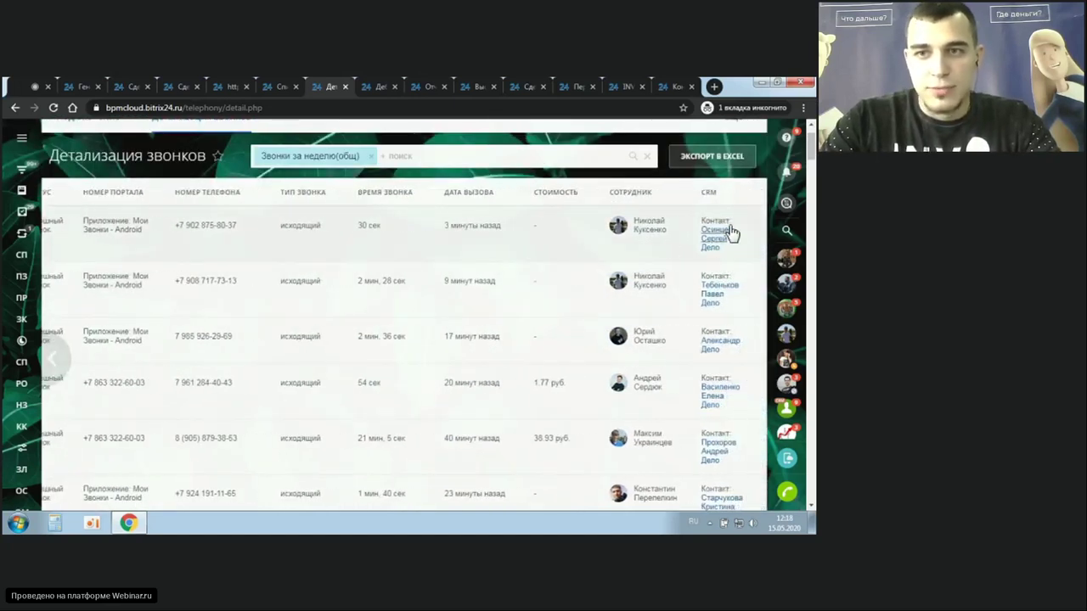
pyautogui.click(714, 246)
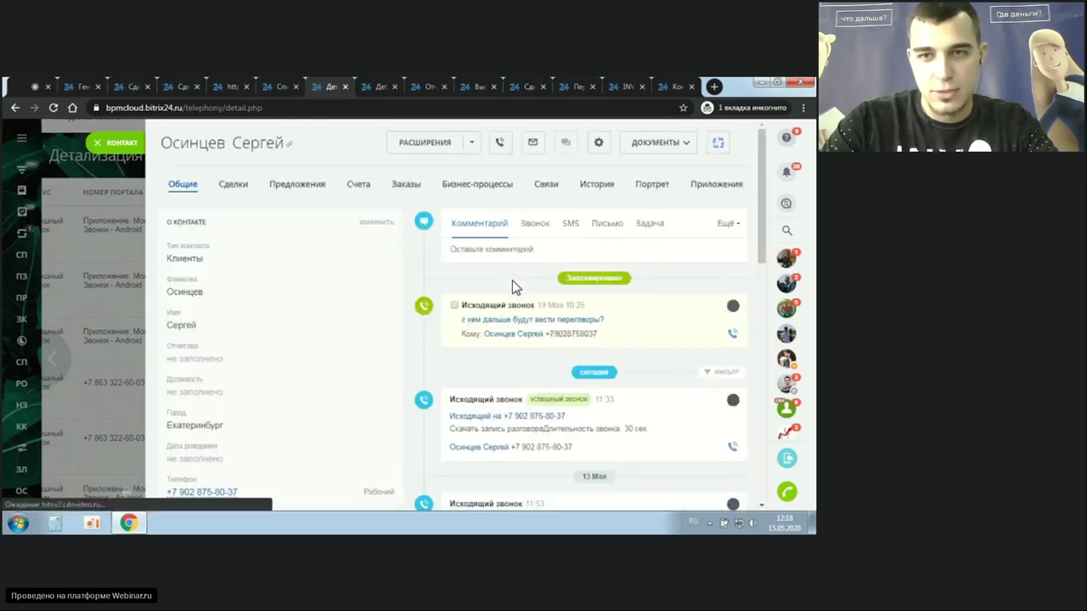
pyautogui.scroll(-3, 513, 280)
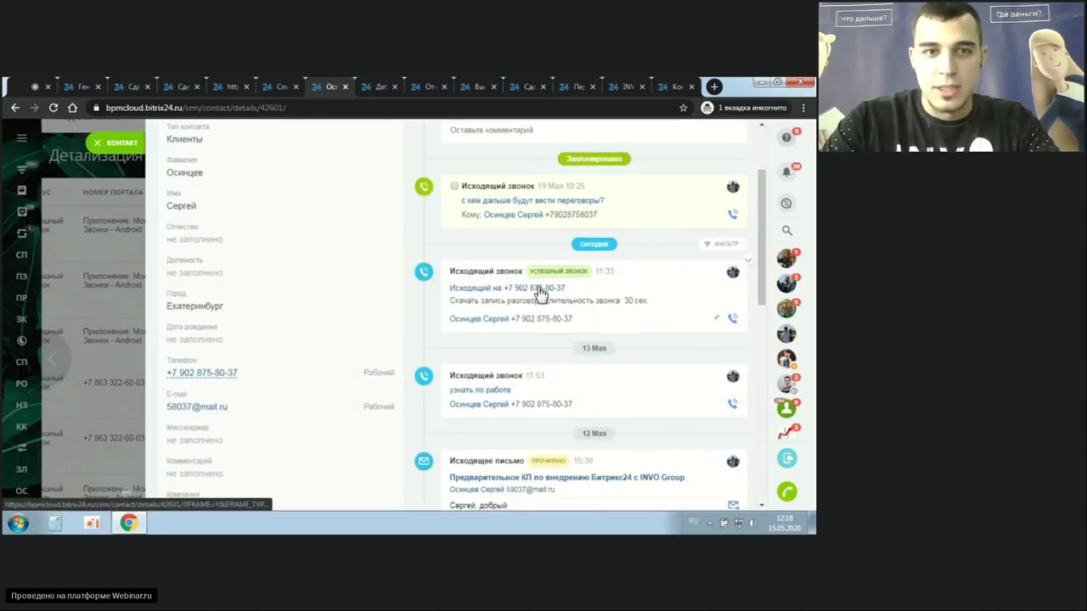
pyautogui.click(536, 288)
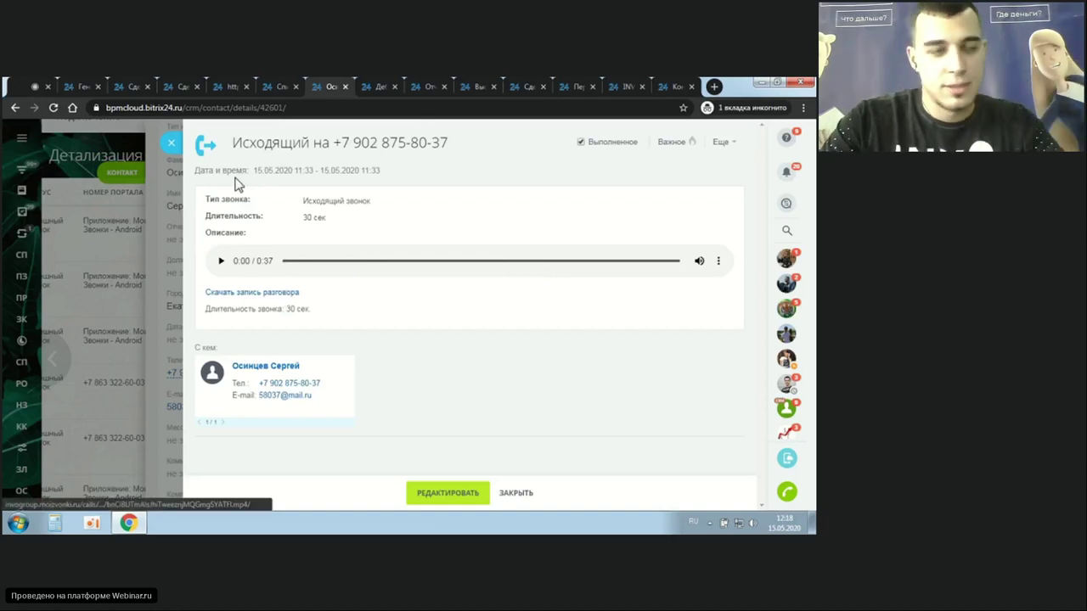
pyautogui.click(119, 166)
pyautogui.click(117, 161)
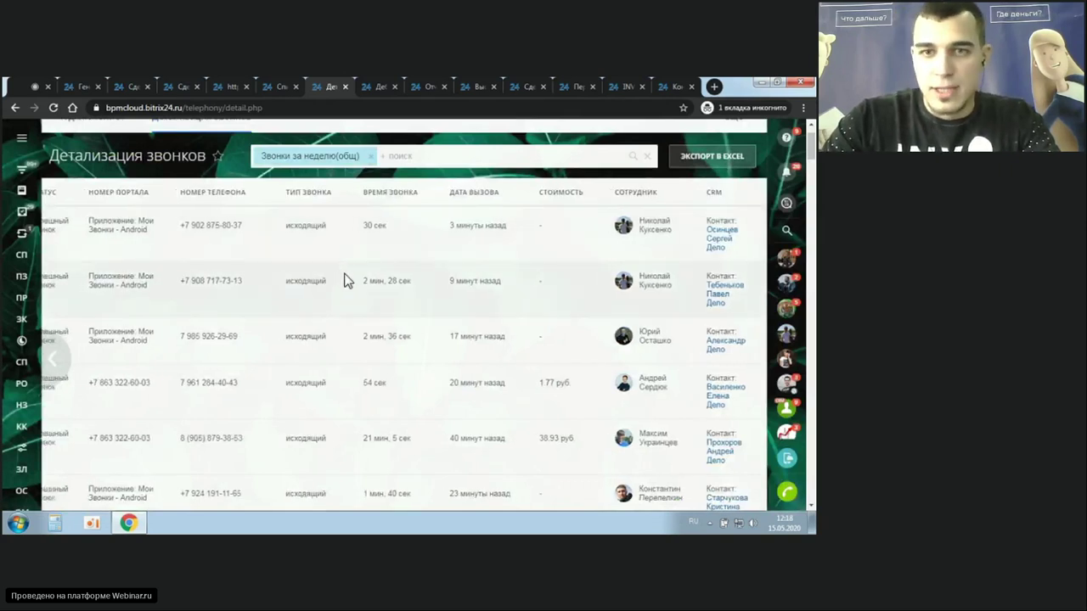
# - Look through the week's call list down to its end, start exporting it to Excel, and cancel saving the file
pyautogui.hscroll(-2, 347, 279)
pyautogui.moveTo(813, 149); pyautogui.dragTo(813, 501)
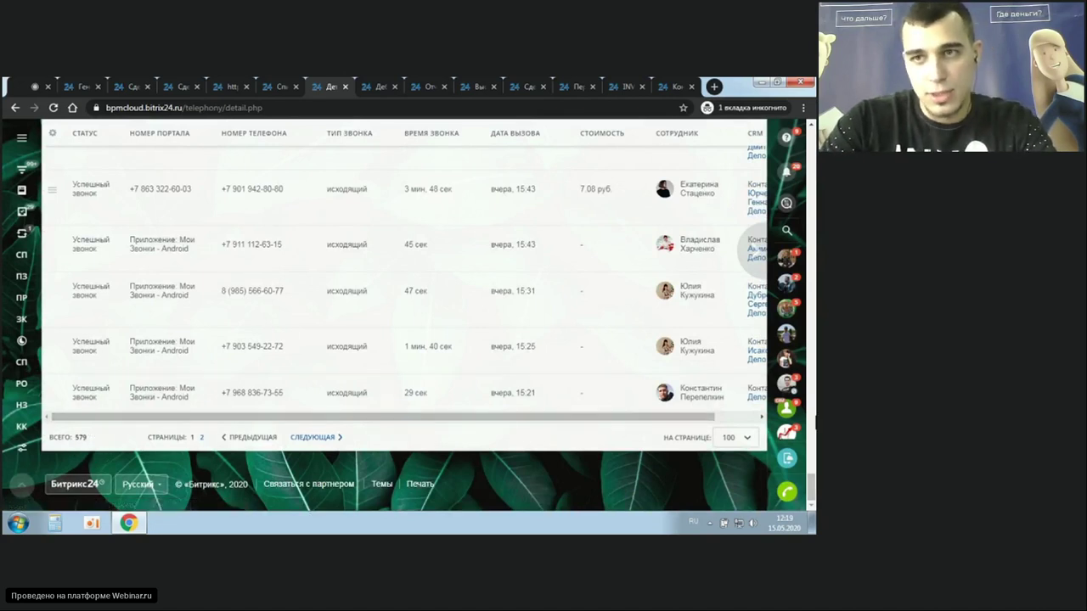
pyautogui.moveTo(813, 497); pyautogui.dragTo(813, 145)
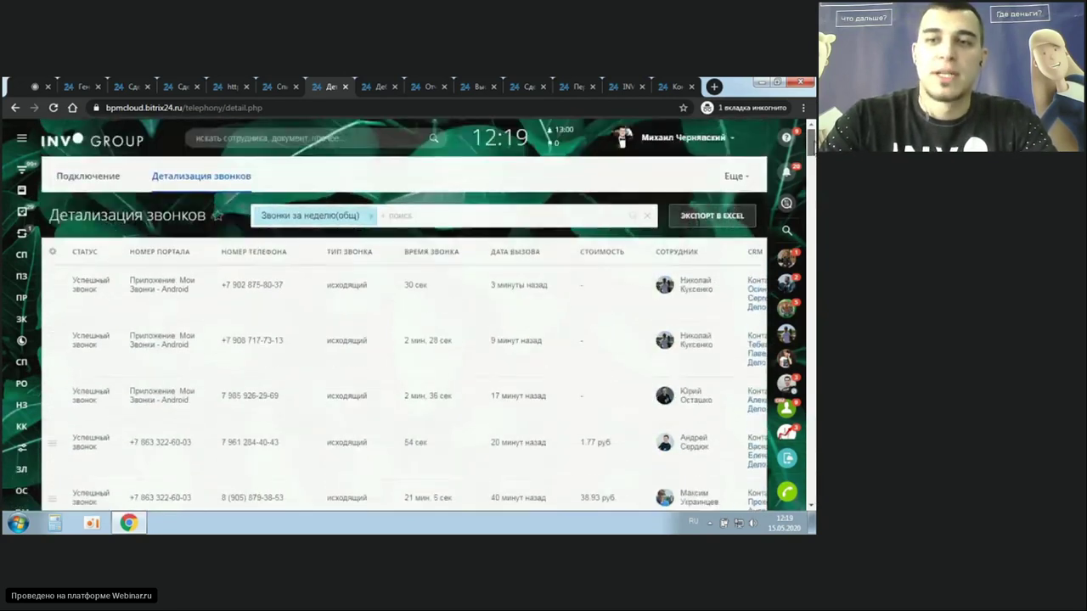
pyautogui.click(704, 218)
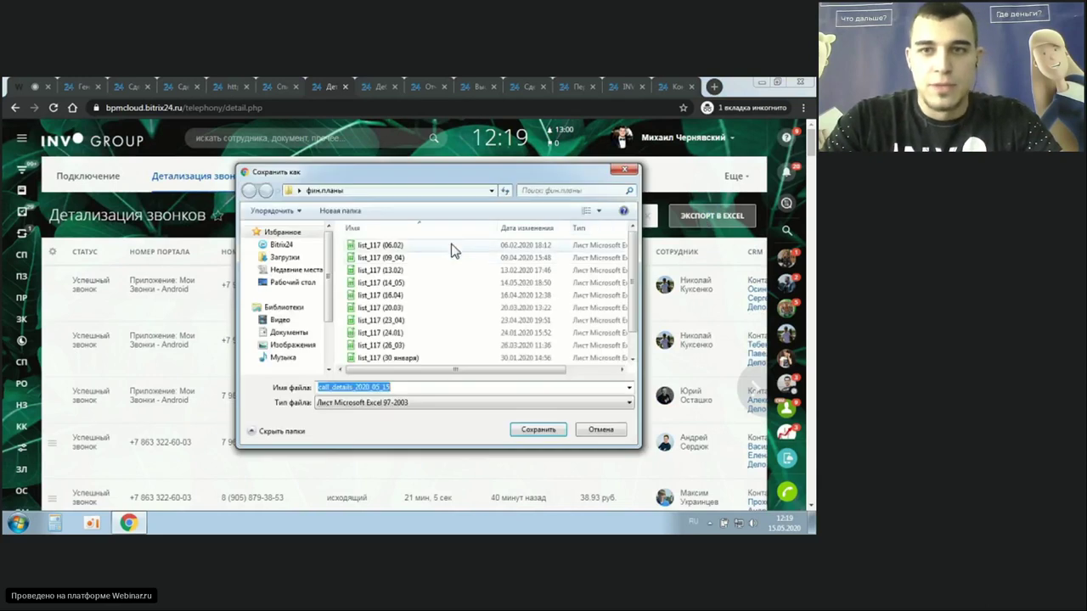
pyautogui.click(625, 170)
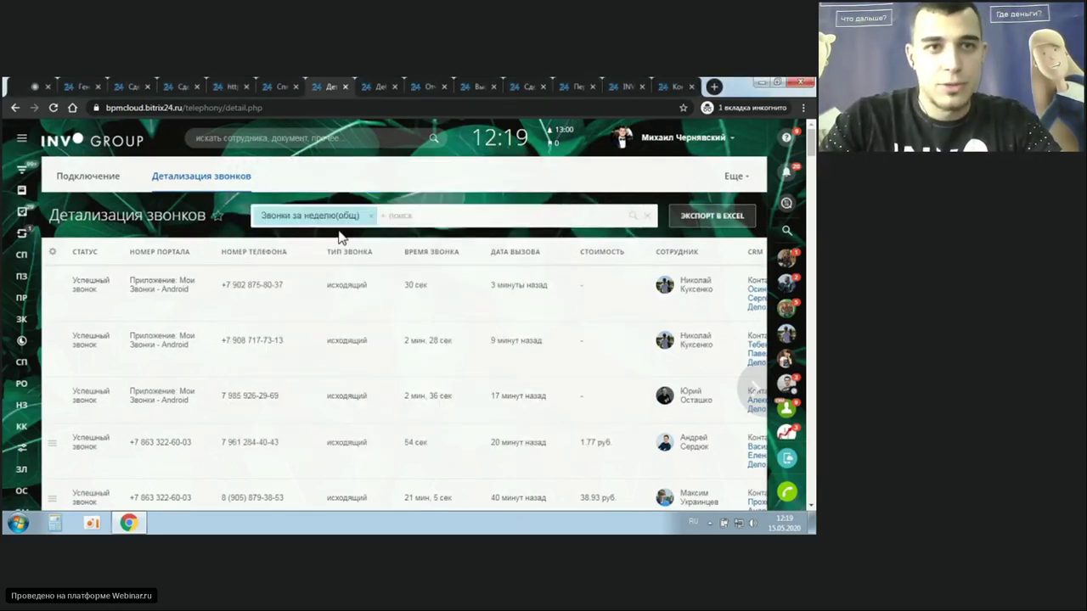
# - Switch to the CRM analytics «Воронка продаж» report and open its filter conditions
pyautogui.click(221, 86)
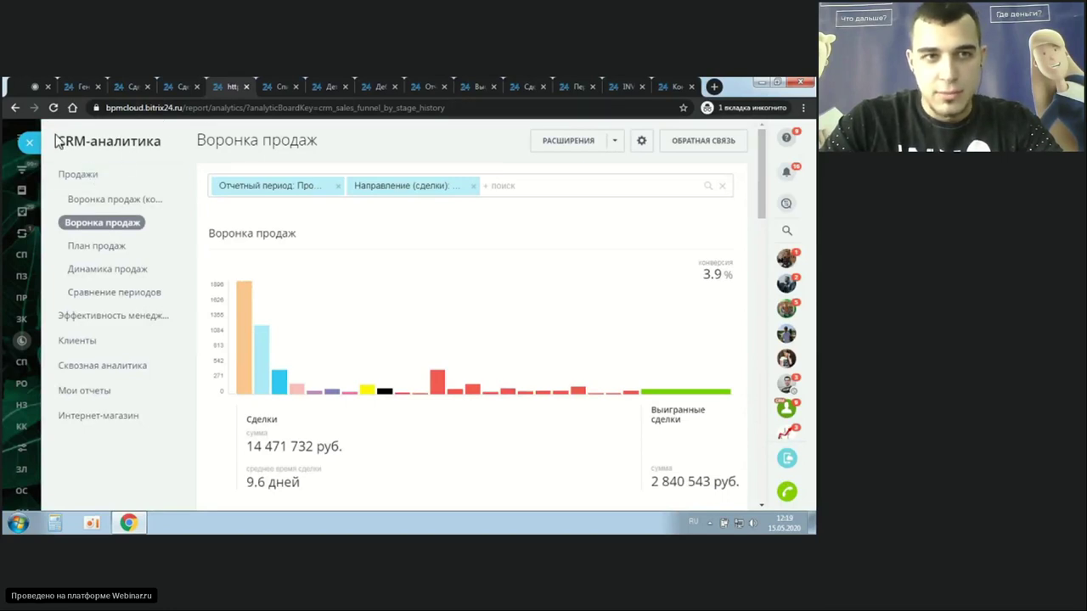
pyautogui.tripleClick(161, 143)
pyautogui.click(168, 151)
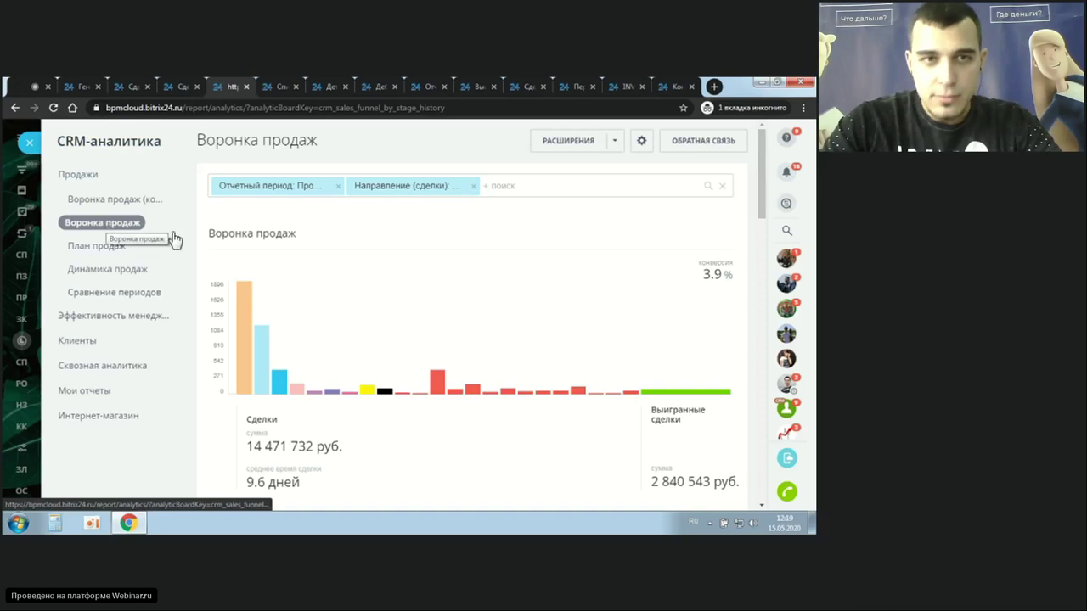
pyautogui.click(287, 189)
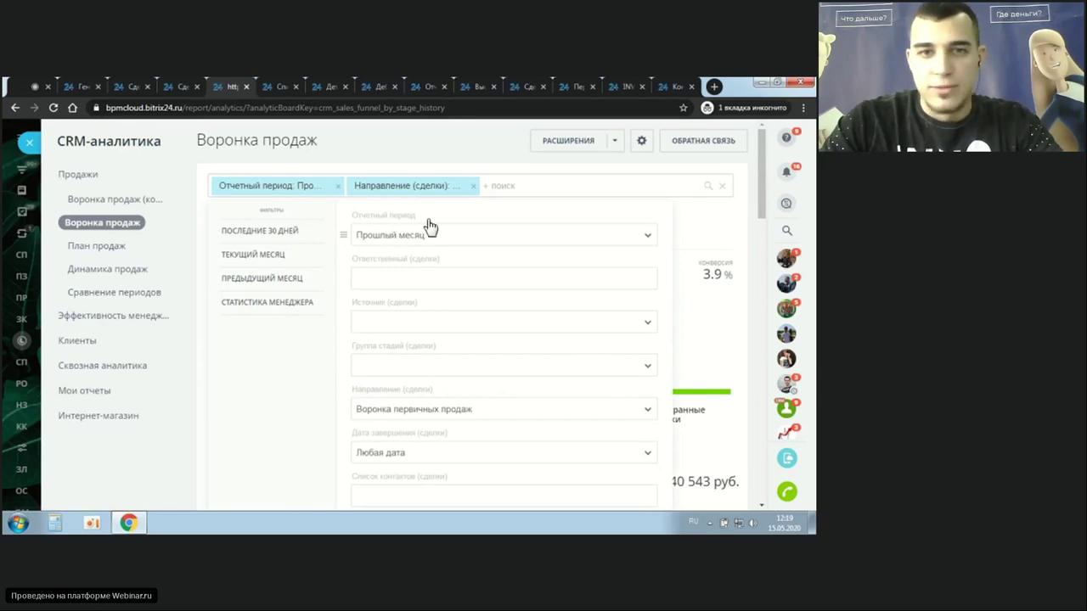
# - Select «Приложение Б24» as the deal source in the sales funnel filter
pyautogui.scroll(-1, 427, 248)
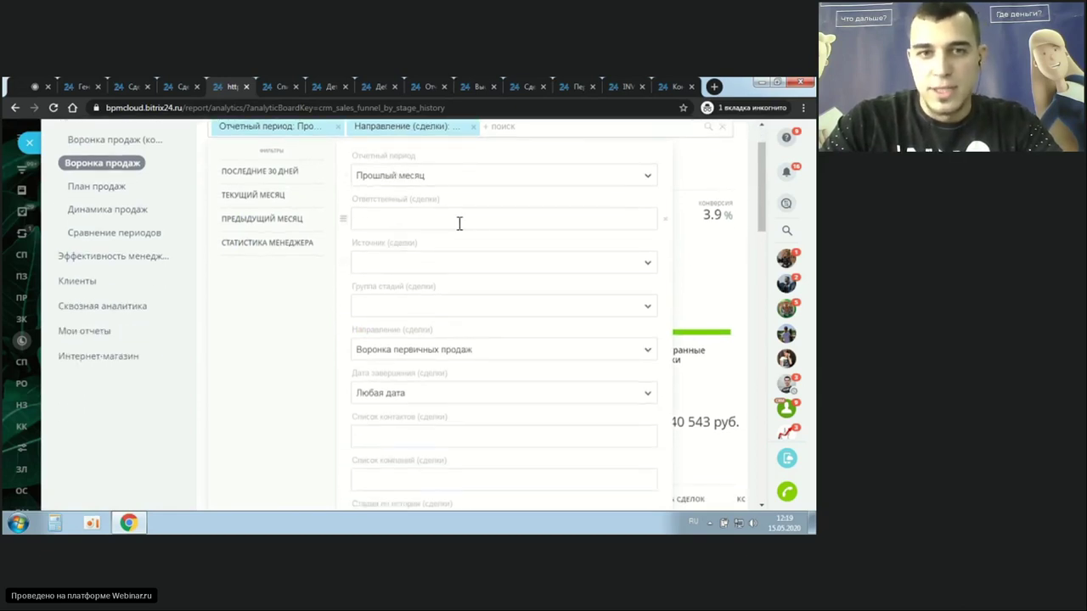
pyautogui.scroll(-1, 463, 219)
pyautogui.click(456, 211)
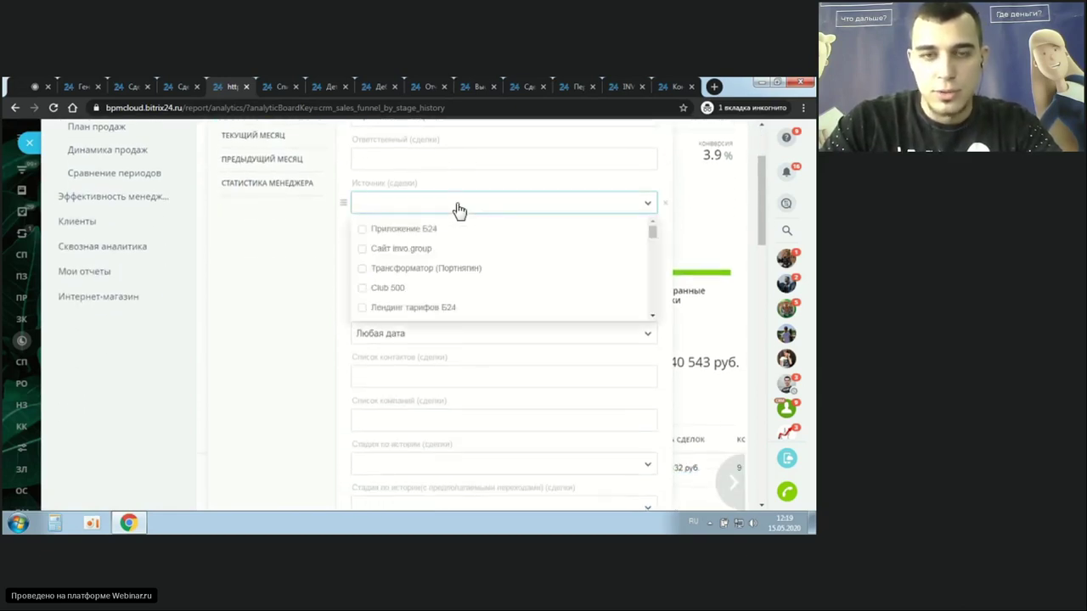
pyautogui.click(402, 230)
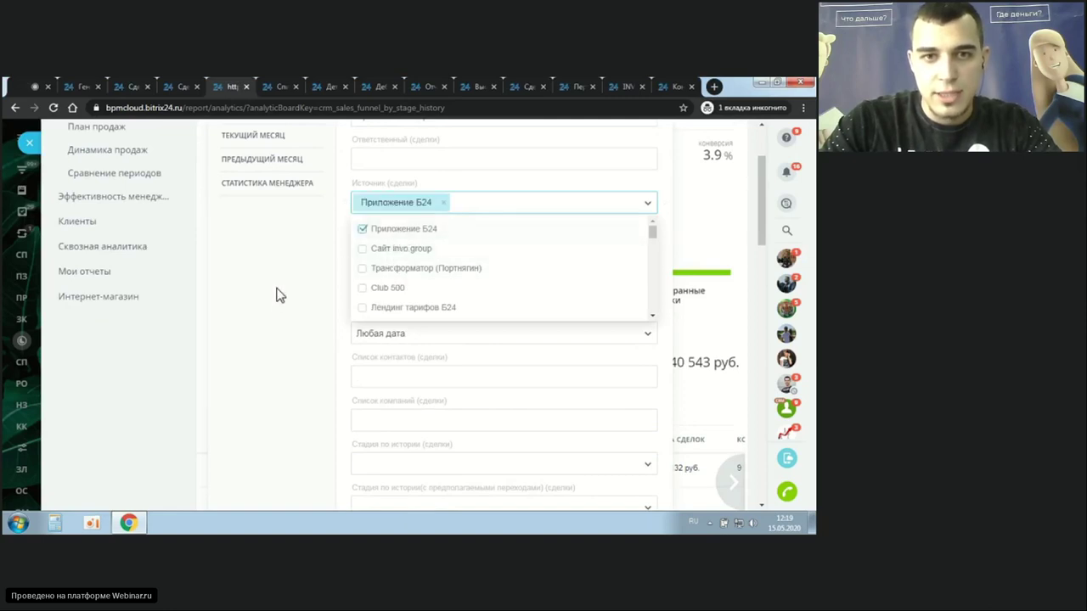
pyautogui.click(308, 284)
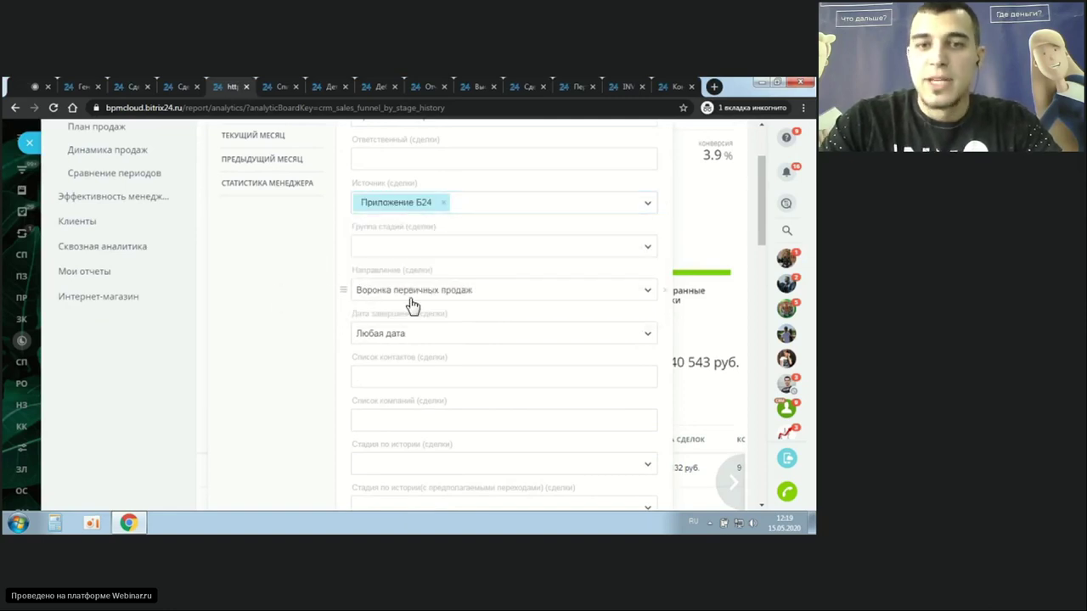
# - Look through the deal direction options and the remaining filter conditions, then close the filter without applying it
pyautogui.click(448, 294)
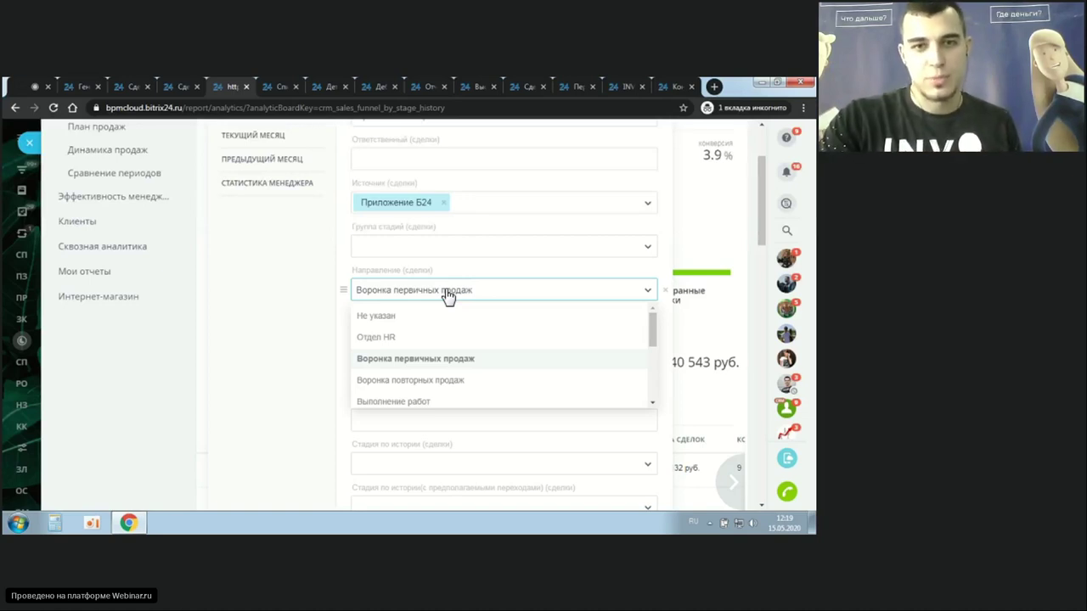
pyautogui.scroll(-1, 449, 296)
pyautogui.scroll(-1, 510, 272)
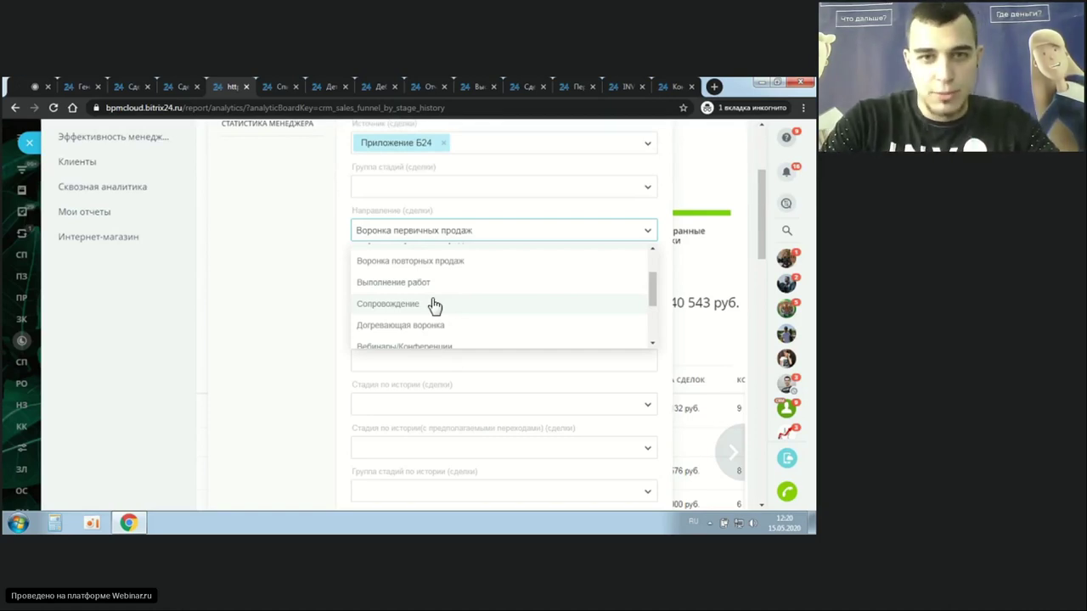
pyautogui.click(279, 283)
pyautogui.scroll(-1, 404, 263)
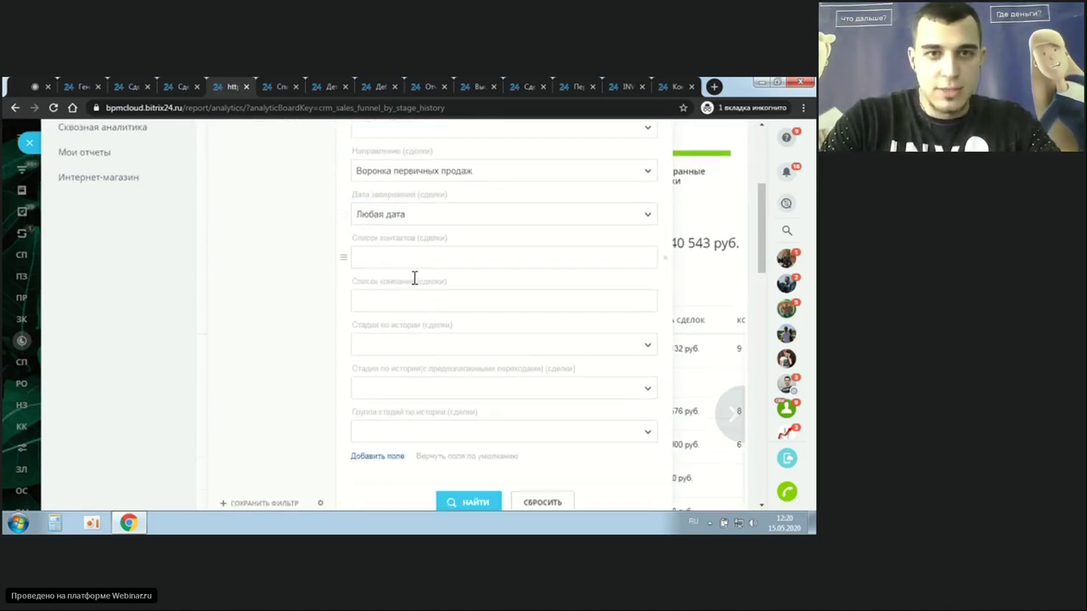
pyautogui.click(111, 335)
pyautogui.scroll(3, 437, 287)
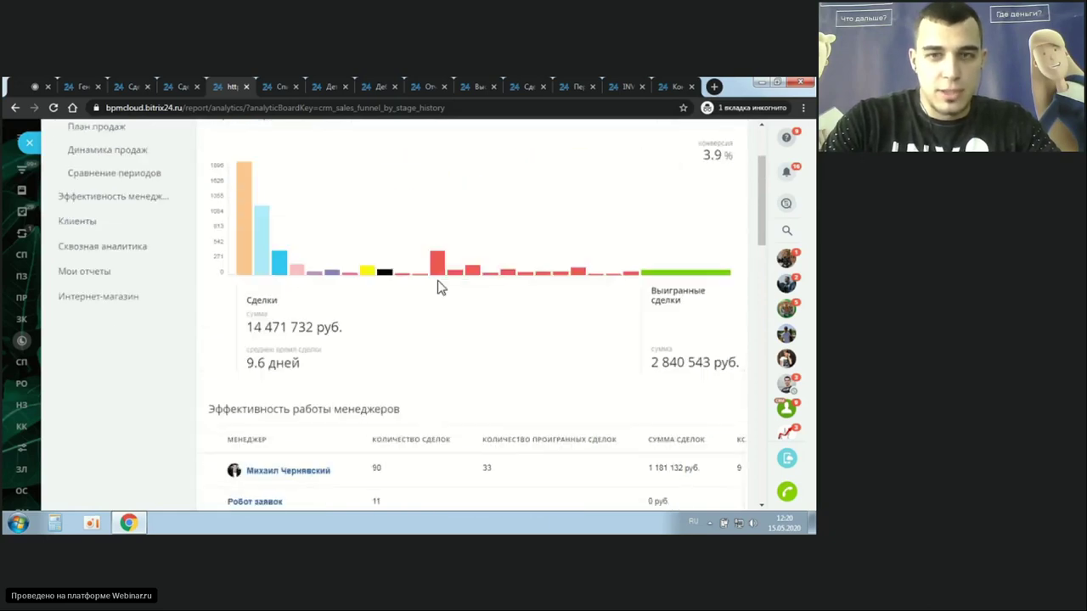
# - Examine the sales funnel chart, highlight the average deal time, and view the «Эффективность работы менеджеров» table
pyautogui.moveTo(266, 347)
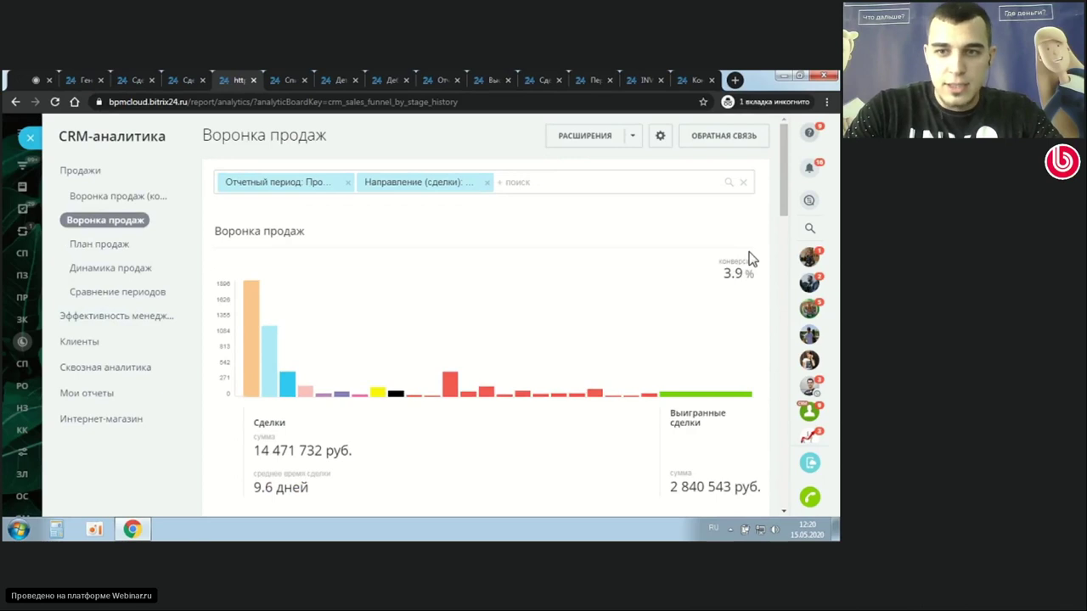
pyautogui.scroll(-2, 750, 259)
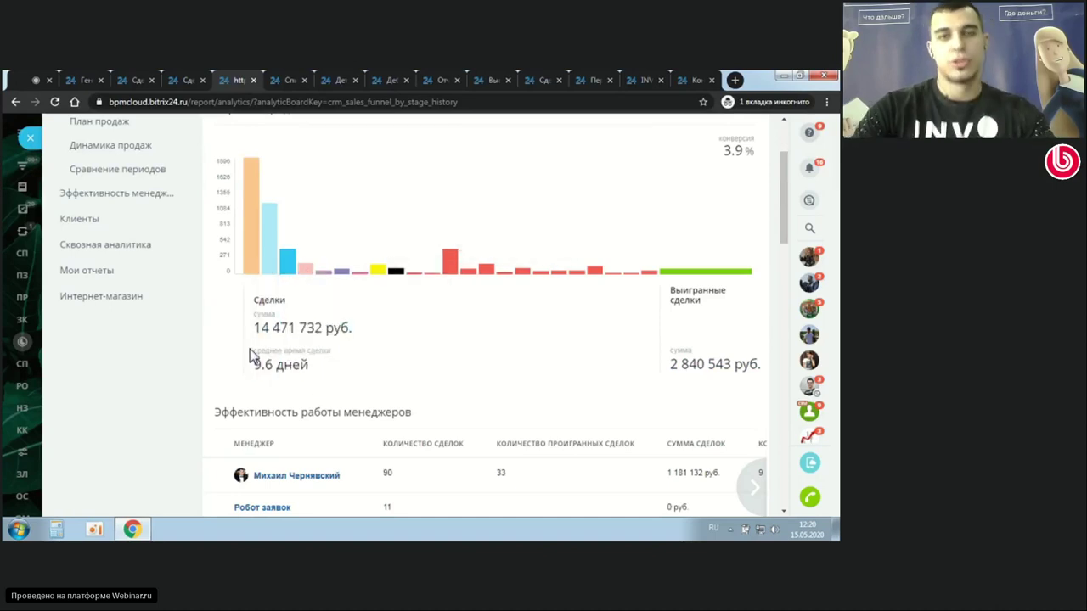
pyautogui.moveTo(255, 351); pyautogui.dragTo(384, 371)
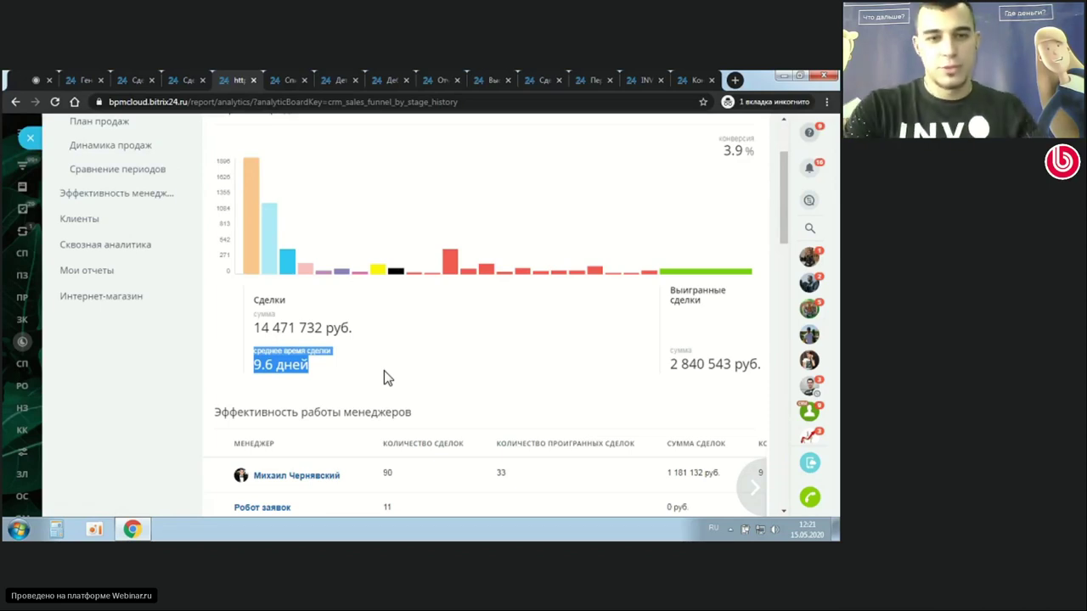
pyautogui.scroll(-2, 384, 370)
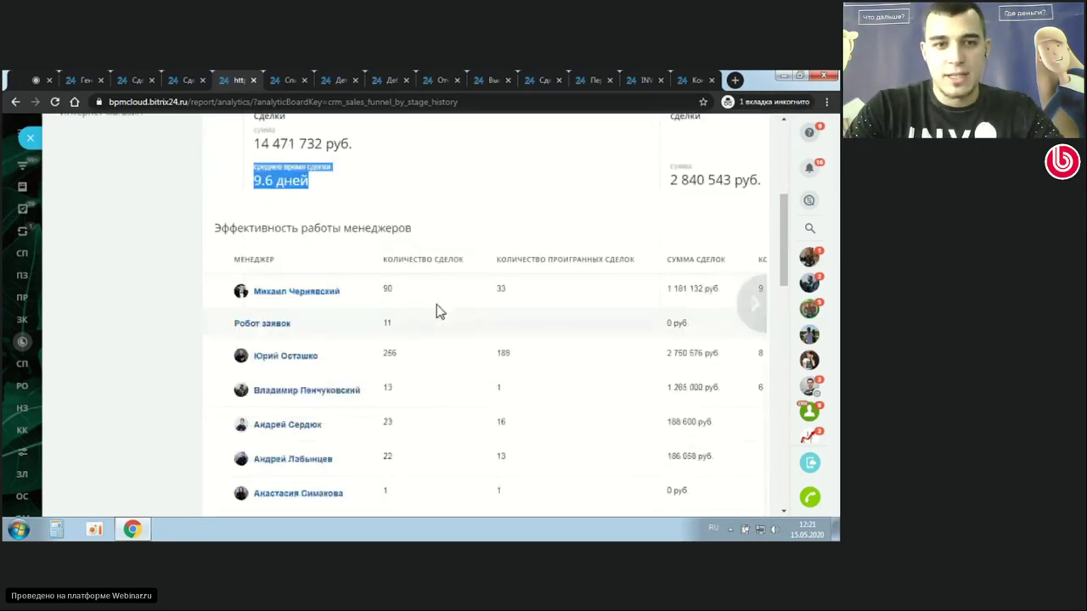
pyautogui.scroll(-1, 417, 274)
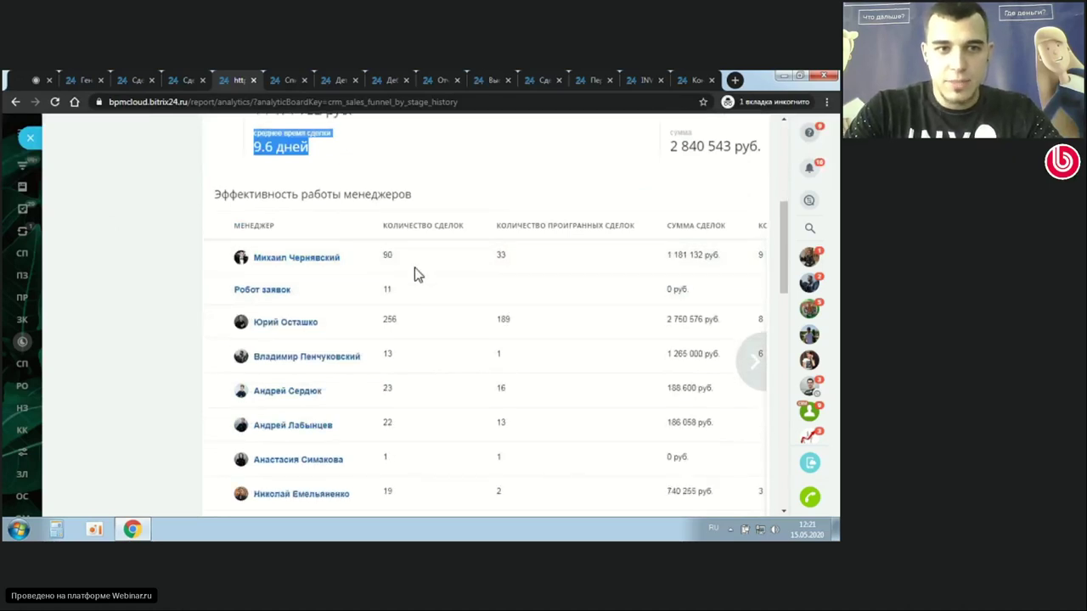
# - Open the «План продаж» report and review each employee's plan completion and the overall totals
pyautogui.scroll(4, 212, 281)
pyautogui.click(95, 246)
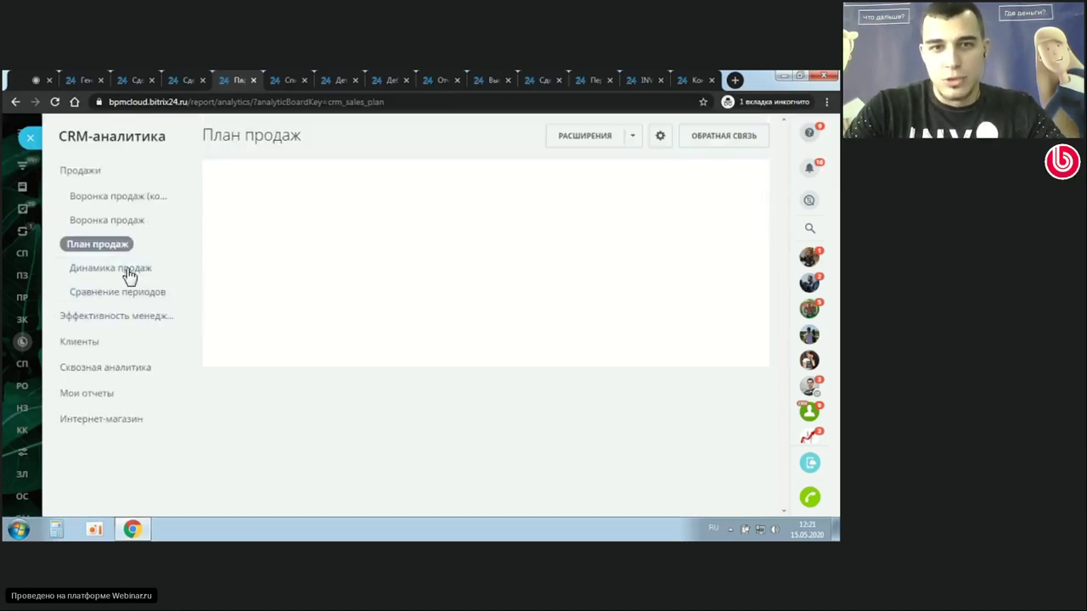
pyautogui.scroll(-3, 357, 251)
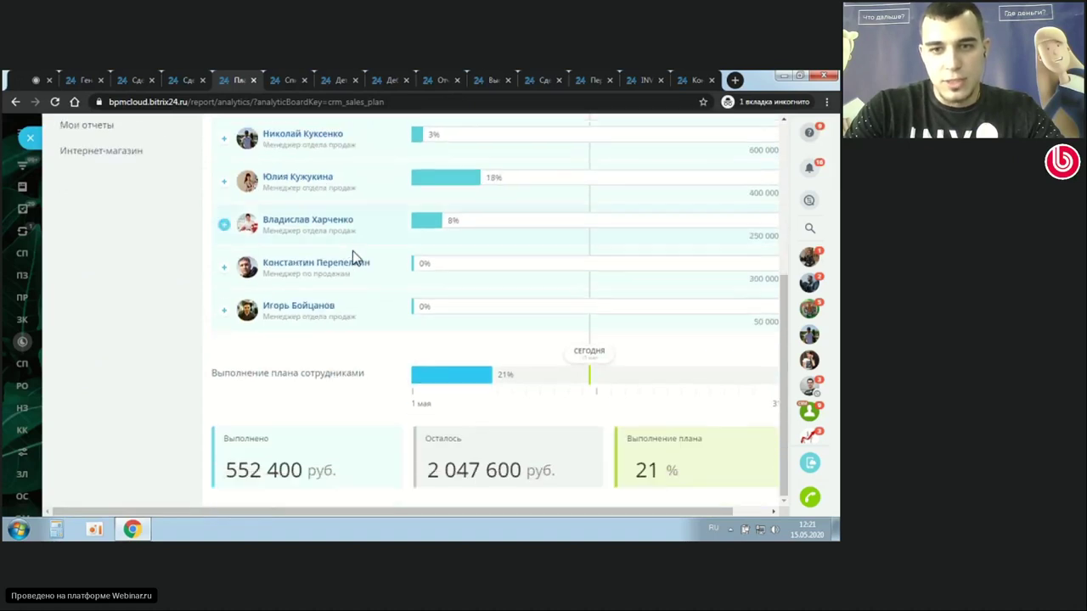
pyautogui.scroll(3, 509, 257)
pyautogui.scroll(-3, 620, 276)
pyautogui.scroll(5, 118, 382)
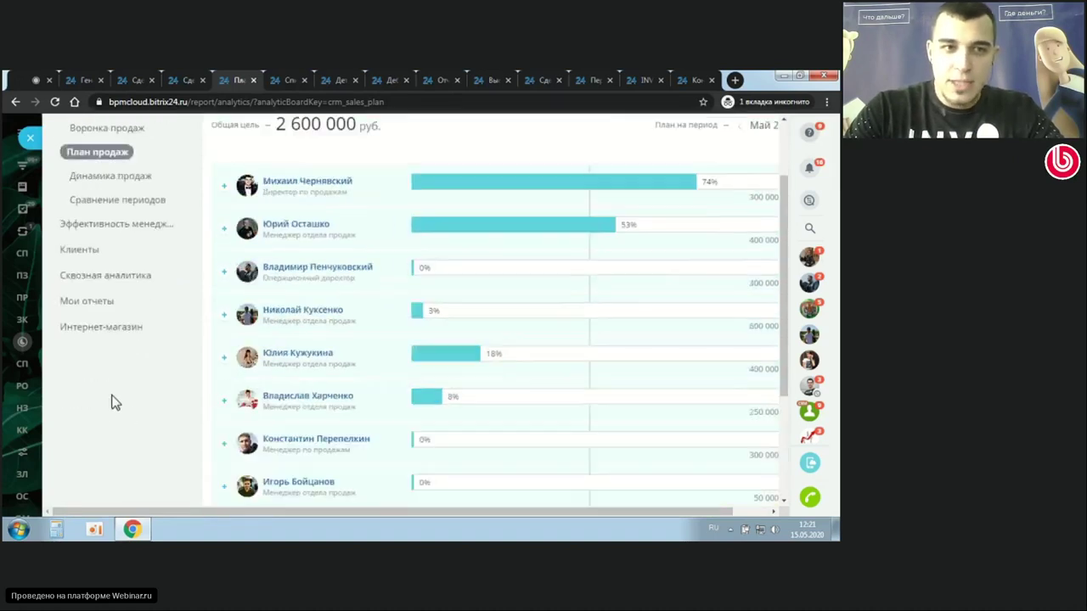
# - Open the «Динамика продаж» report and view its chart and the employee table through to the «Динамика» column
pyautogui.click(105, 271)
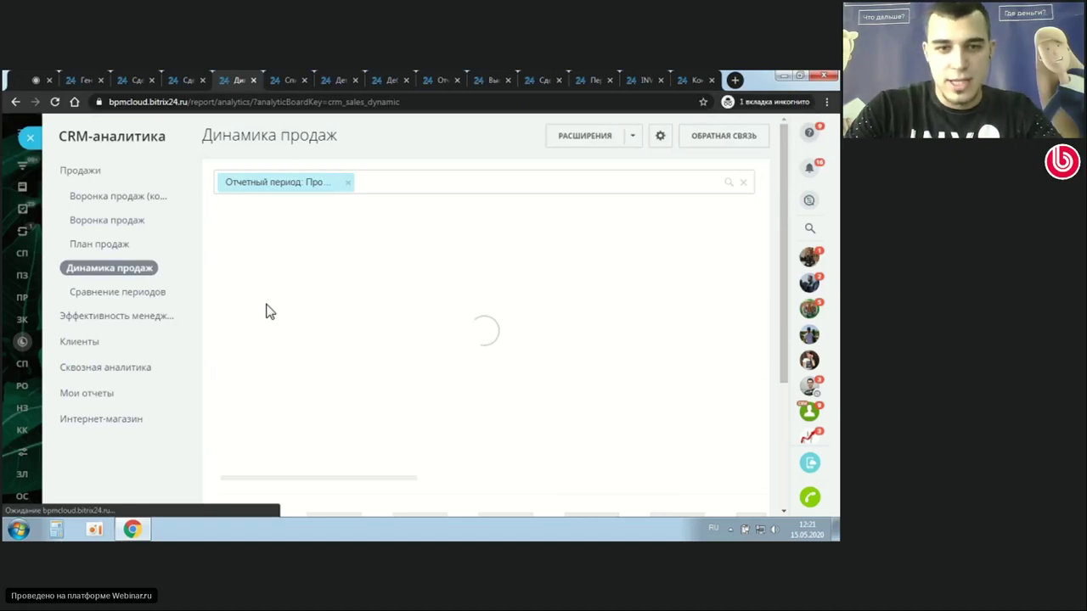
pyautogui.scroll(-2, 452, 357)
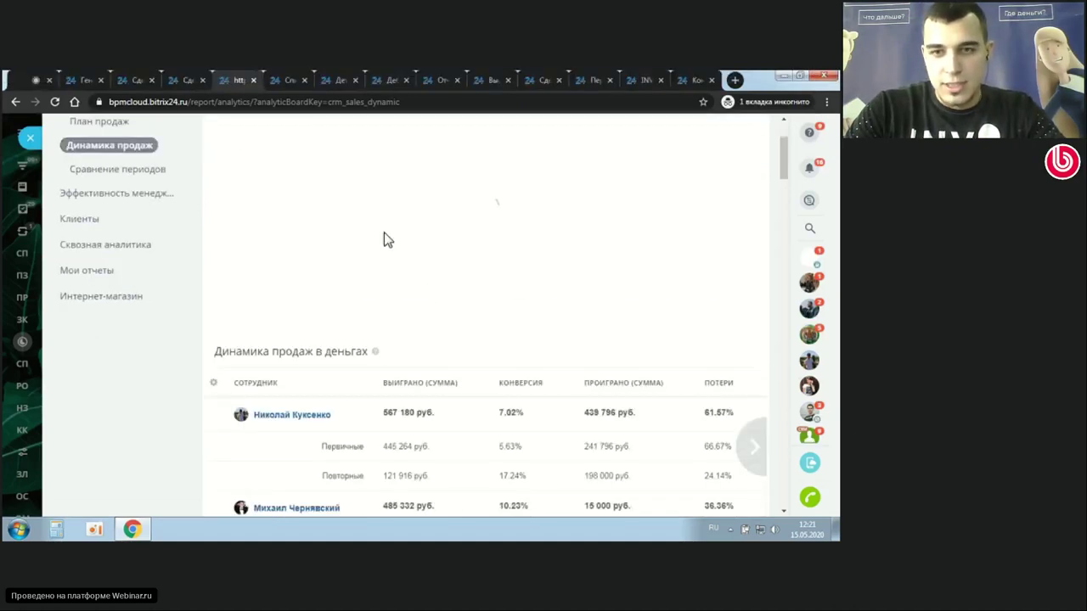
pyautogui.scroll(2, 478, 412)
pyautogui.scroll(-3, 478, 412)
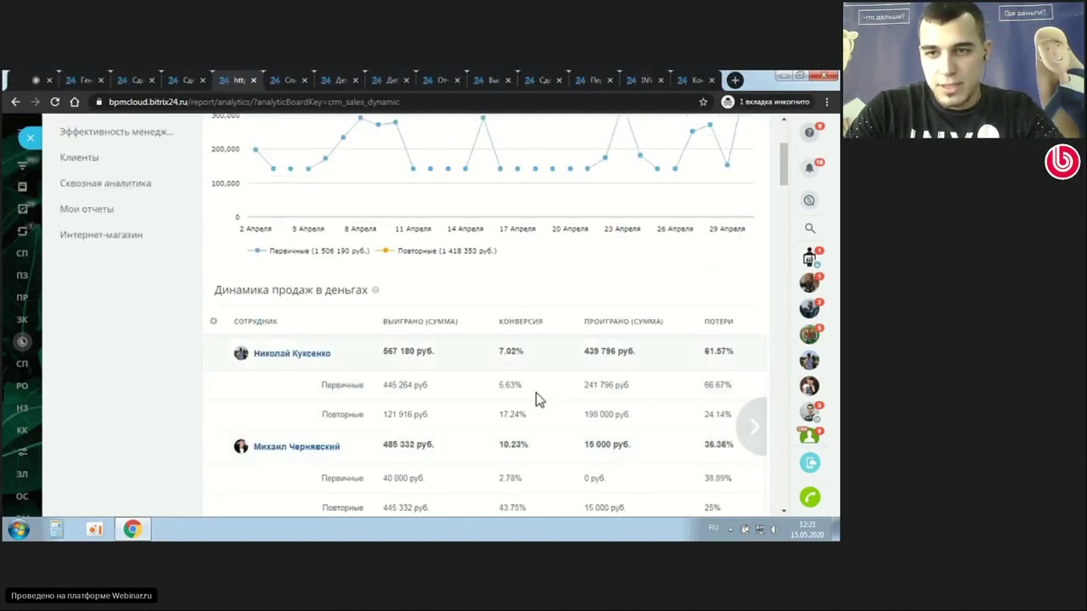
pyautogui.click(758, 426)
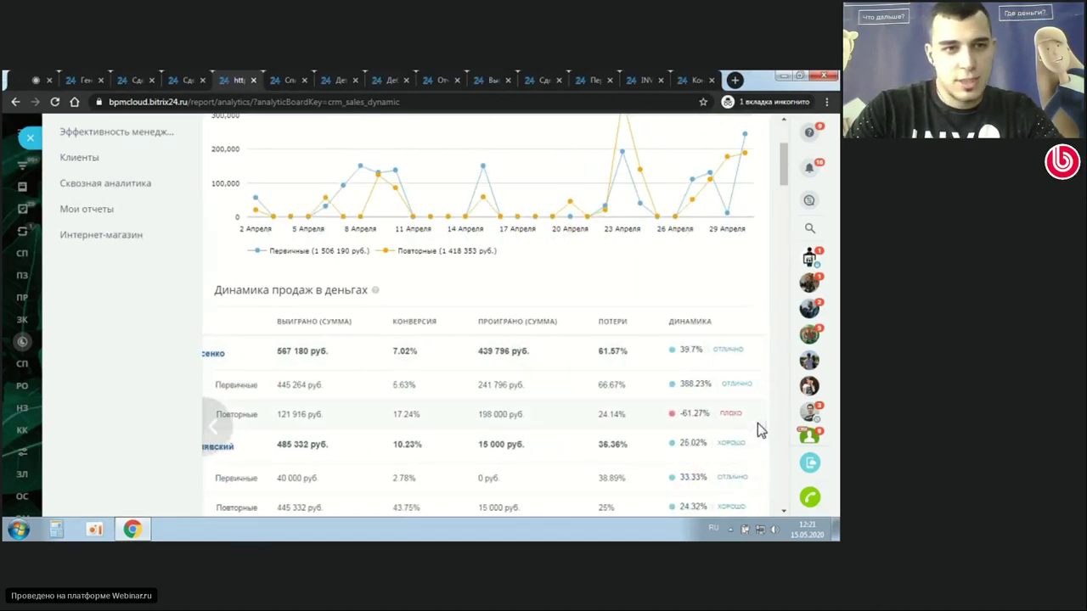
# - Open the managers' «Вклад в продажи» report and filter it to the reporting period «Последние 30 дней»
pyautogui.scroll(3, 144, 387)
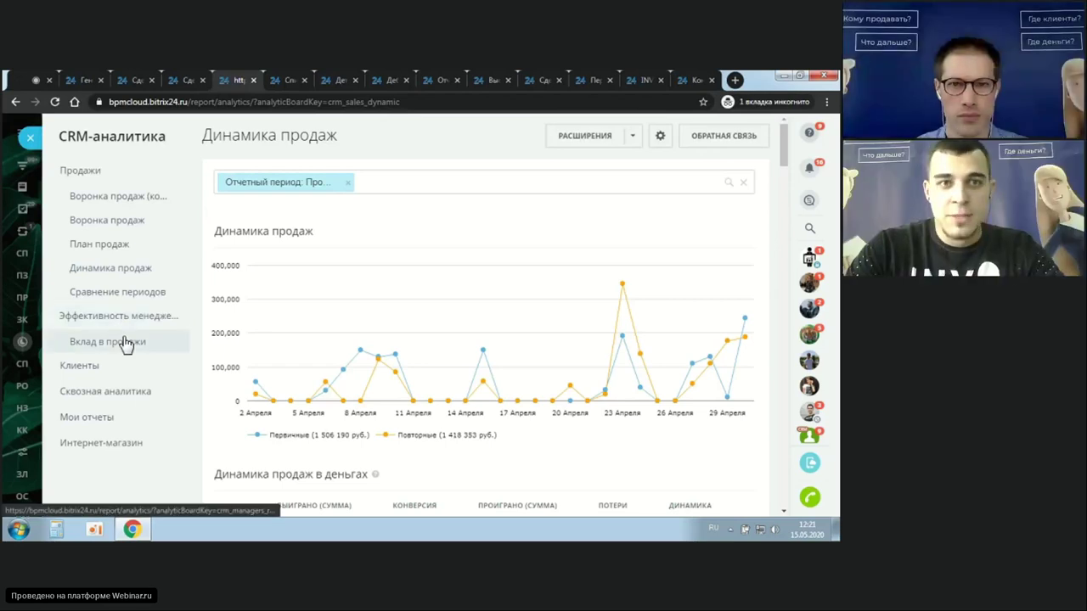
pyautogui.click(121, 341)
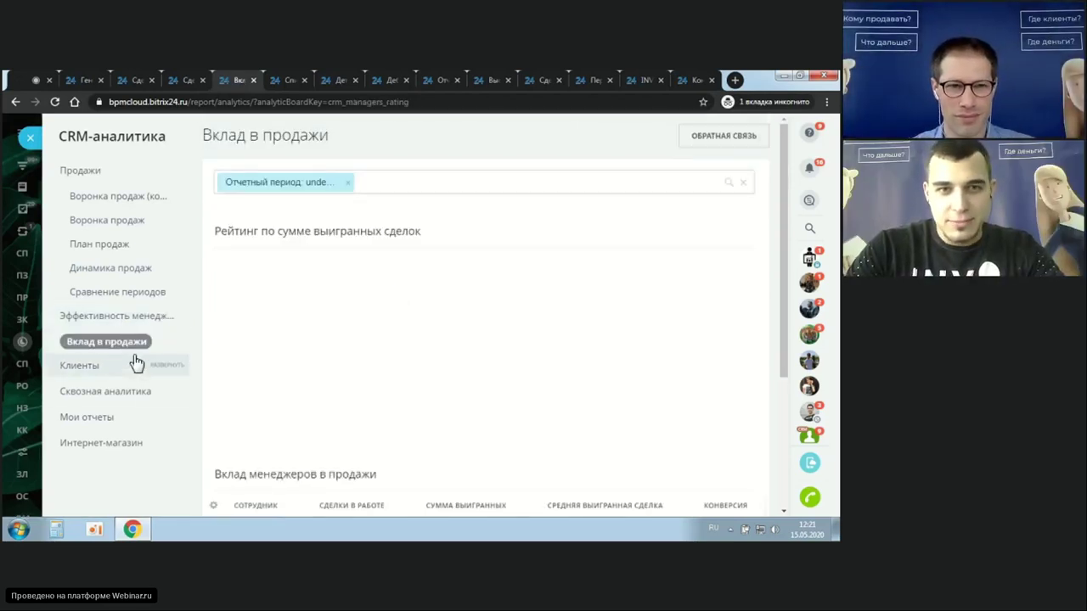
pyautogui.click(361, 183)
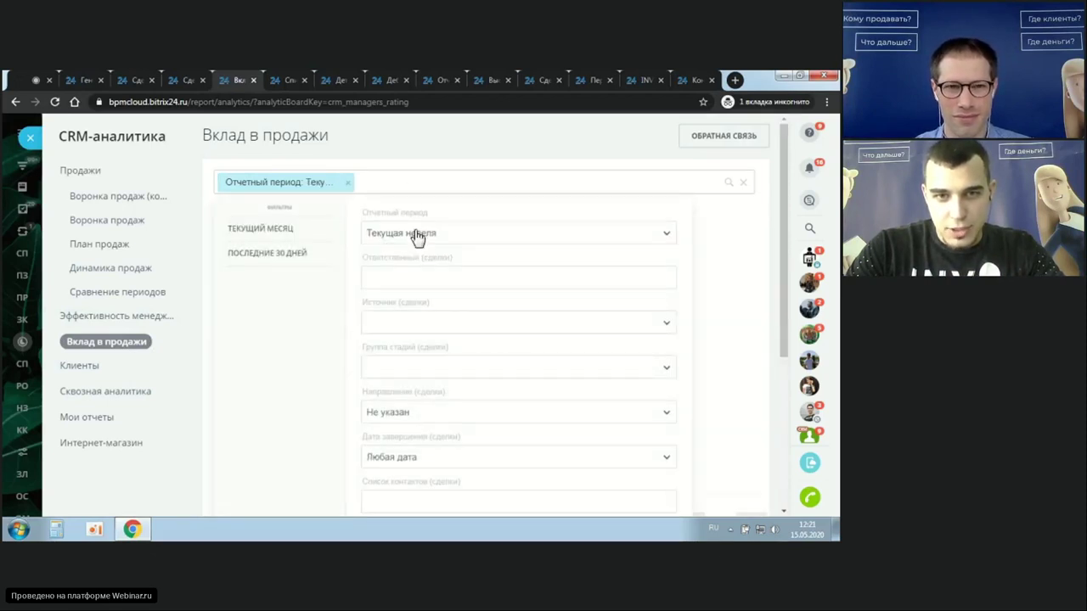
pyautogui.click(417, 236)
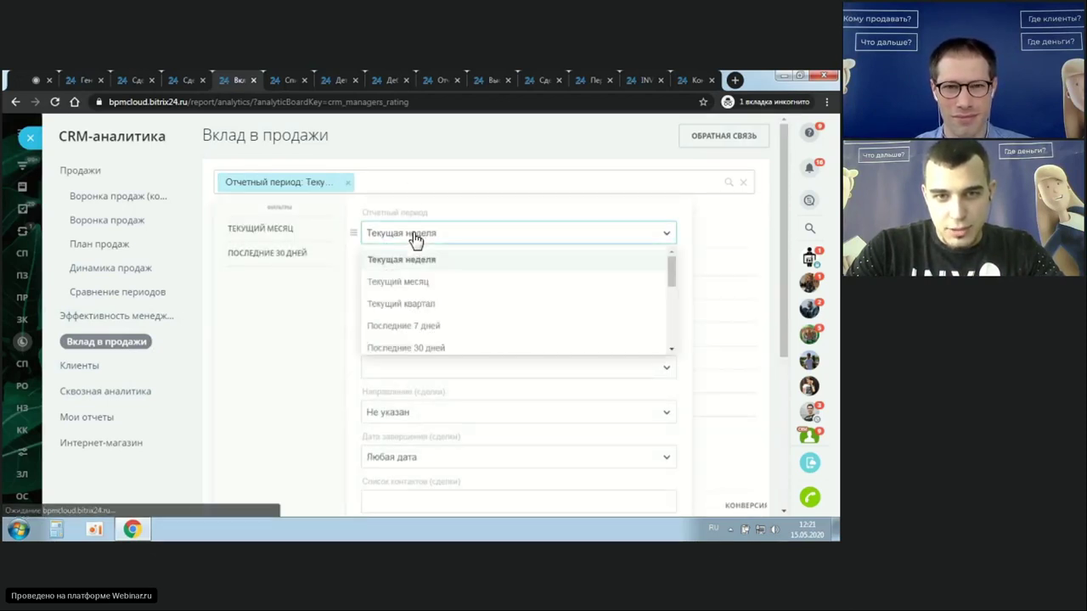
pyautogui.click(431, 348)
pyautogui.scroll(-3, 454, 374)
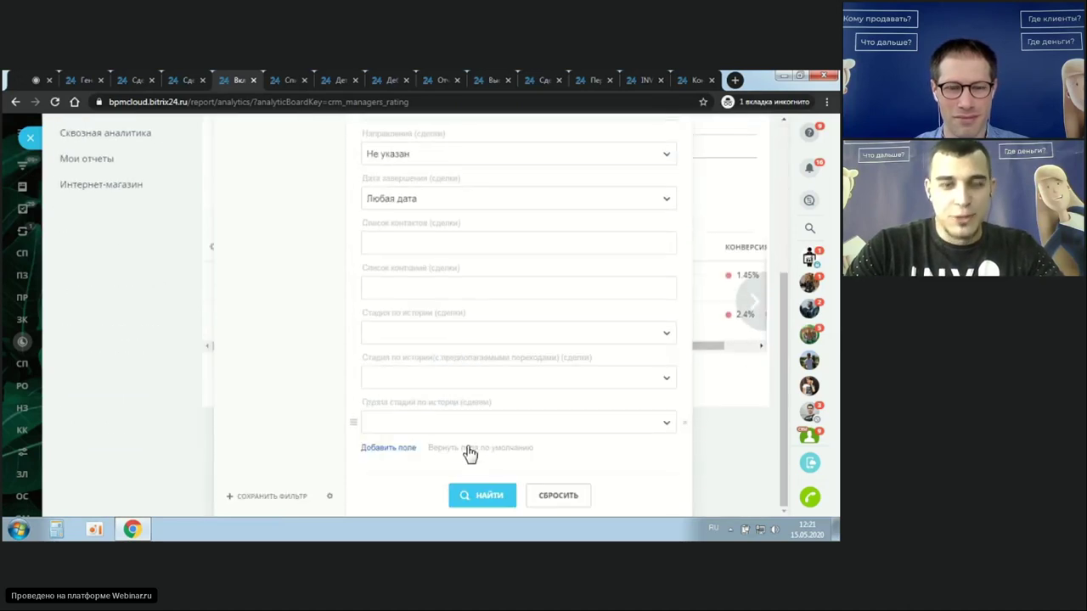
pyautogui.click(469, 499)
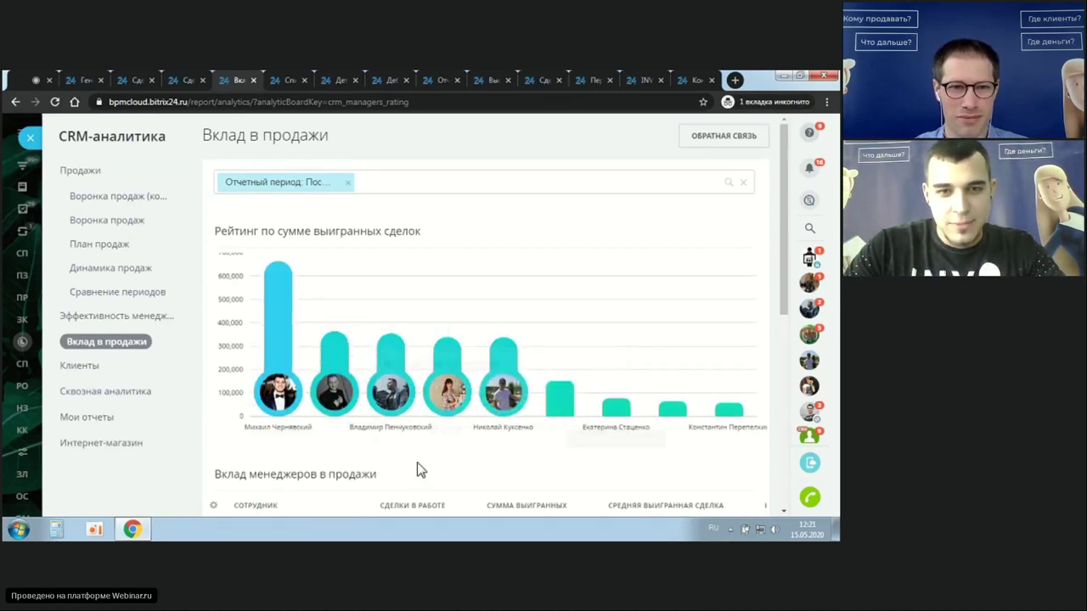
# - Examine the «Вклад менеджеров в продажи» table including the conversion column, then expand the «Клиенты» report group
pyautogui.scroll(-3, 215, 322)
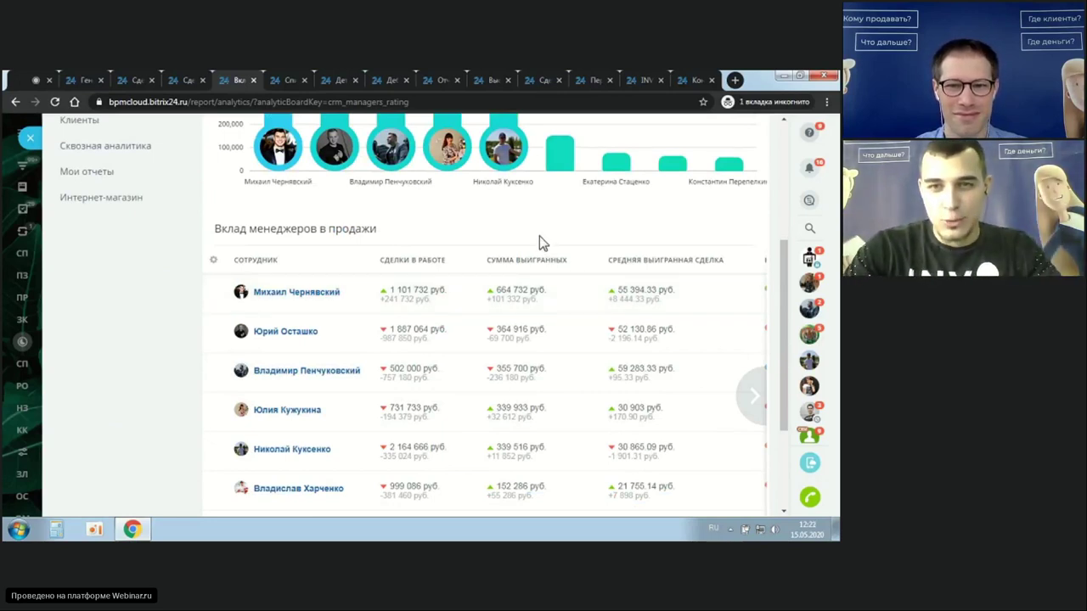
pyautogui.moveTo(750, 410)
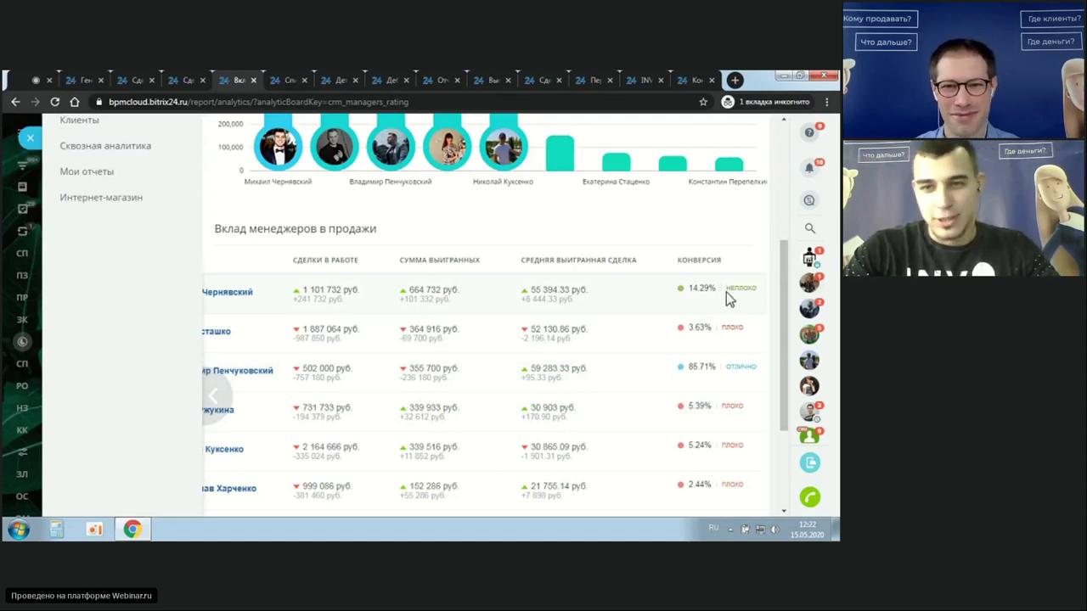
pyautogui.scroll(-2, 726, 350)
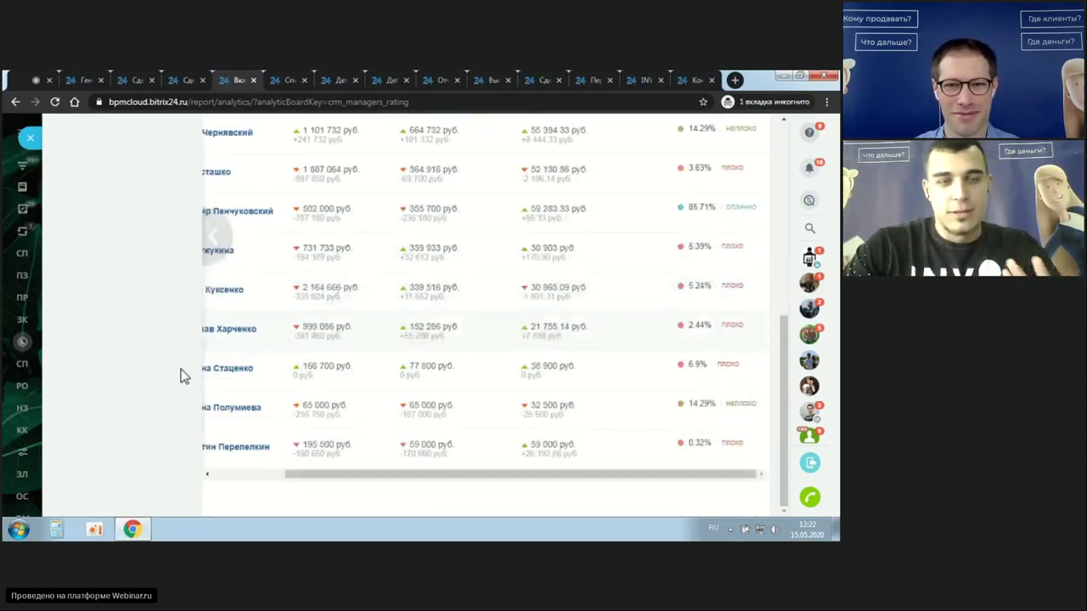
pyautogui.scroll(5, 181, 376)
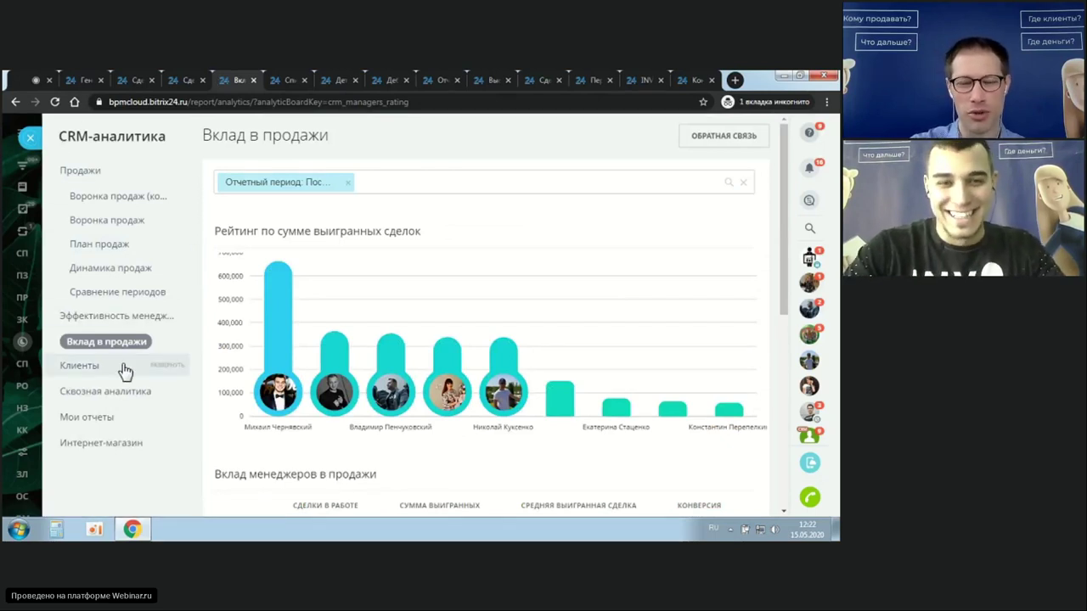
pyautogui.moveTo(285, 423)
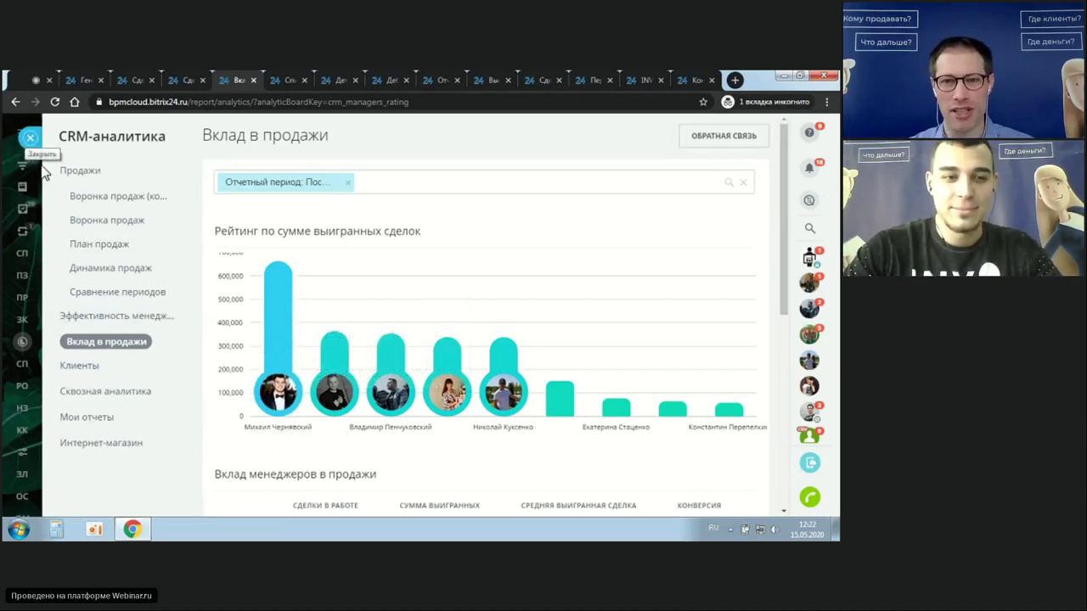
pyautogui.click(89, 372)
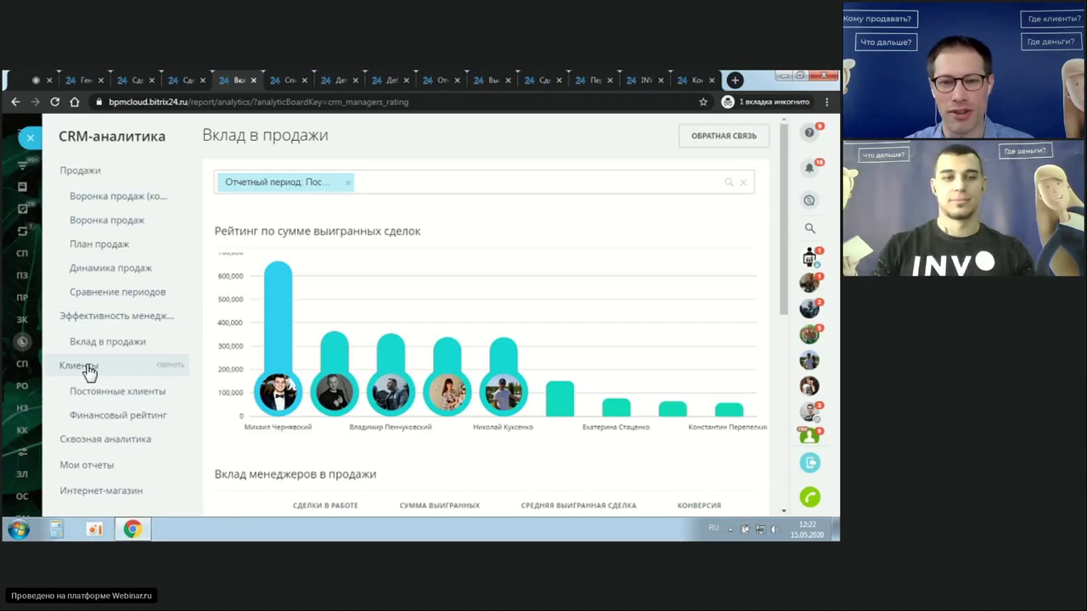
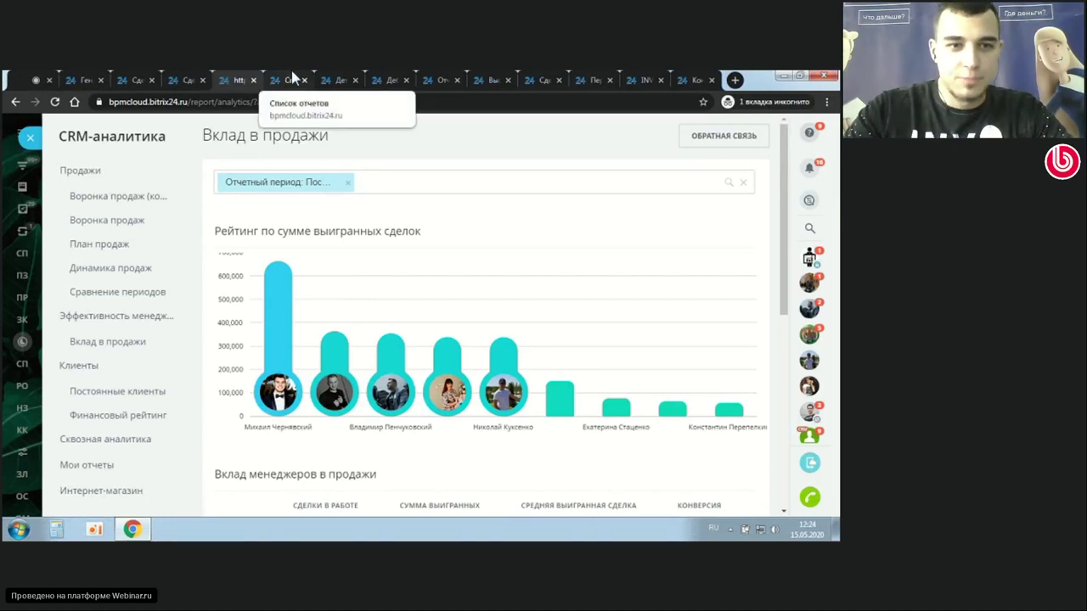
# - Open the «Постоянные клиенты» report and review its chart and the «Рейтинг клиентов по количеству сделок» table
pyautogui.scroll(-3, 136, 323)
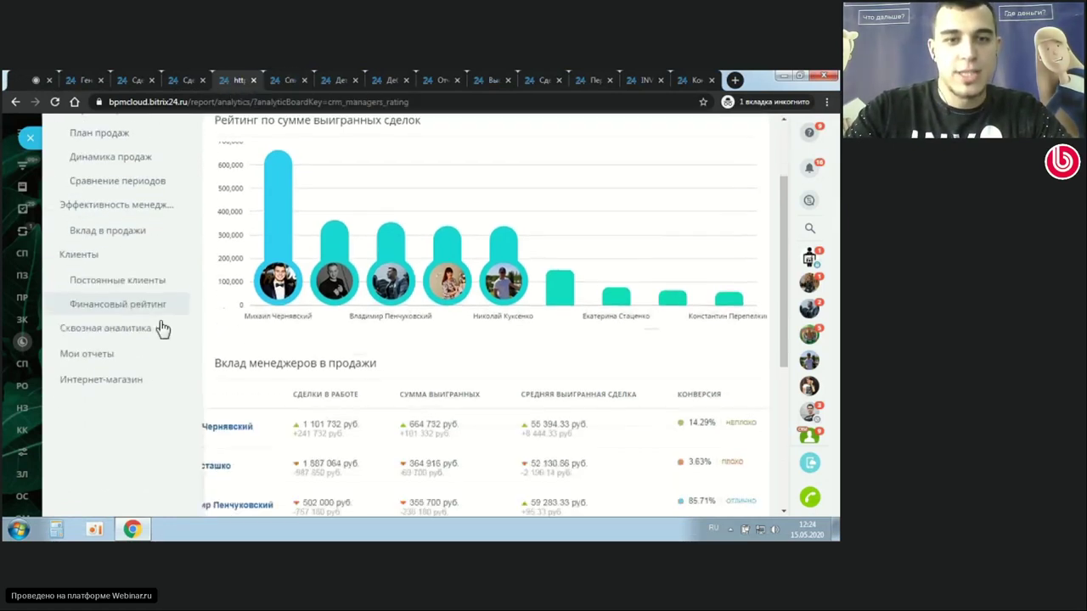
pyautogui.scroll(3, 132, 340)
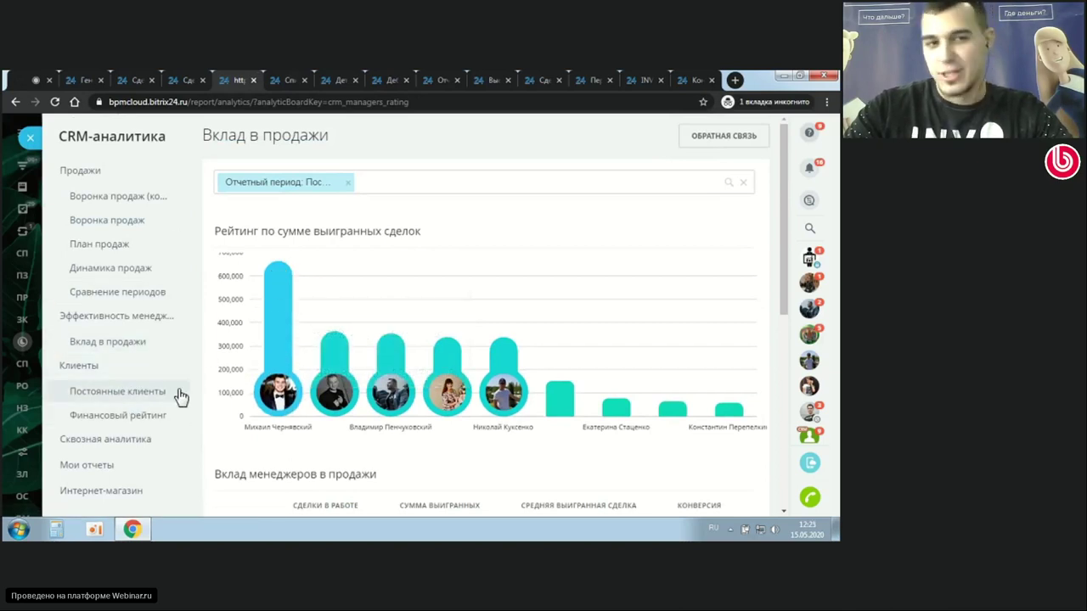
pyautogui.click(117, 396)
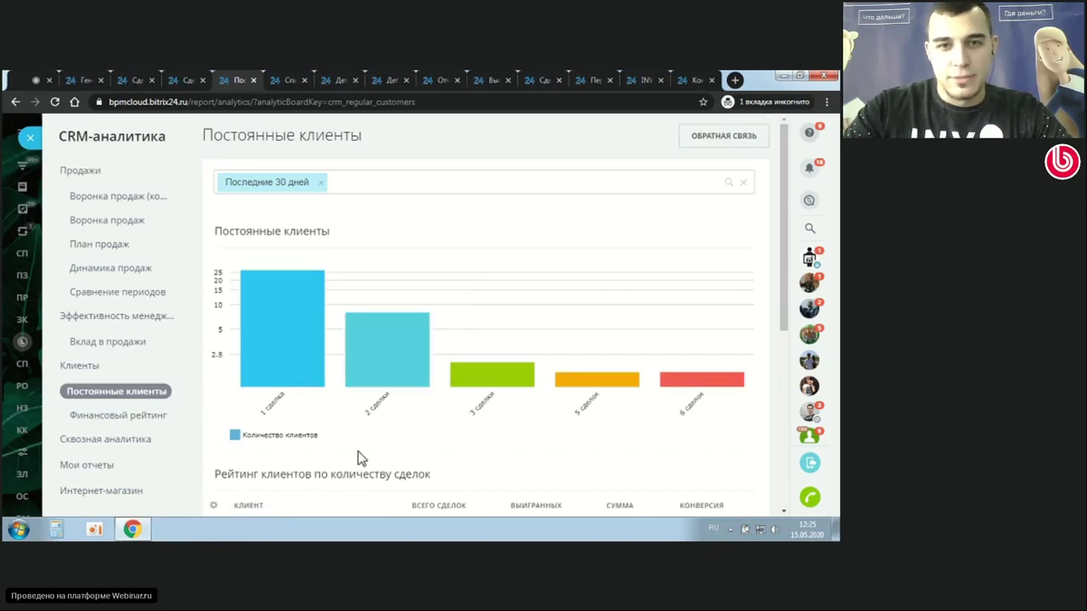
pyautogui.scroll(-2, 359, 453)
pyautogui.scroll(-2, 367, 437)
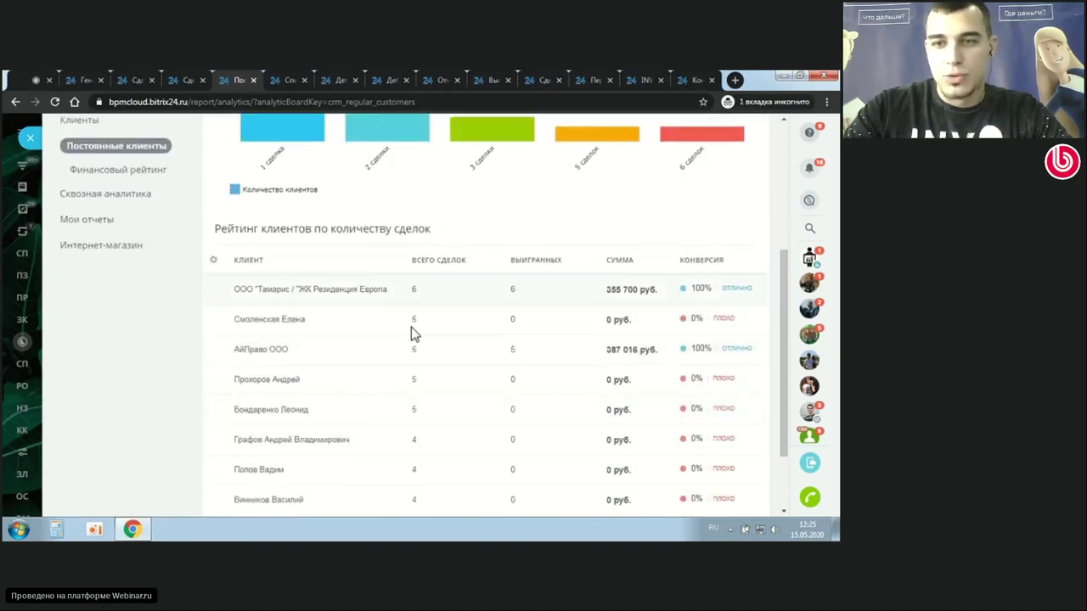
pyautogui.scroll(2, 509, 322)
pyautogui.scroll(2, 495, 458)
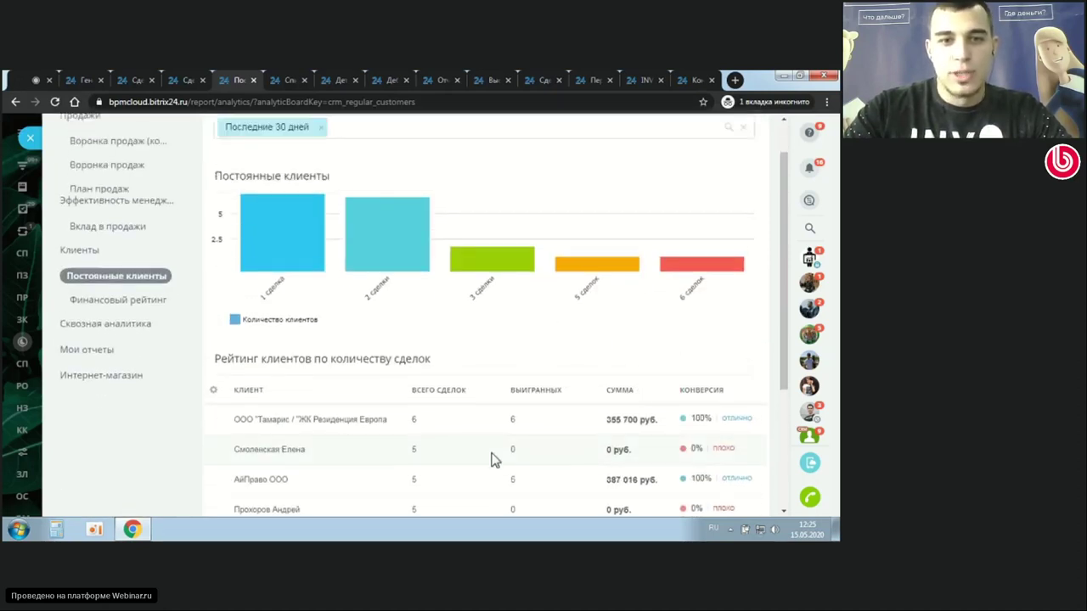
pyautogui.moveTo(282, 355)
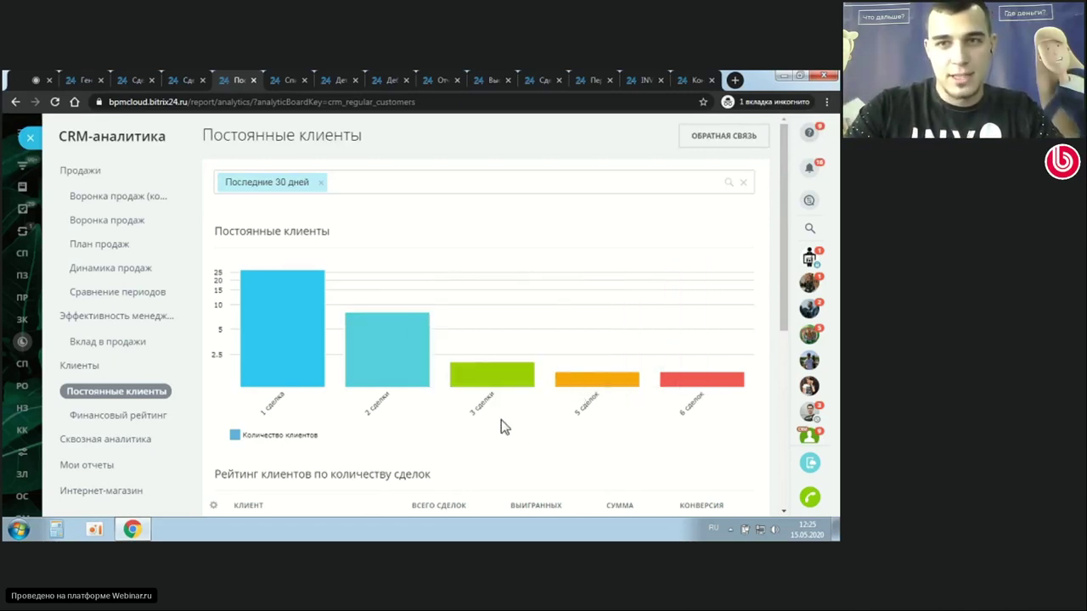
pyautogui.scroll(-1, 377, 219)
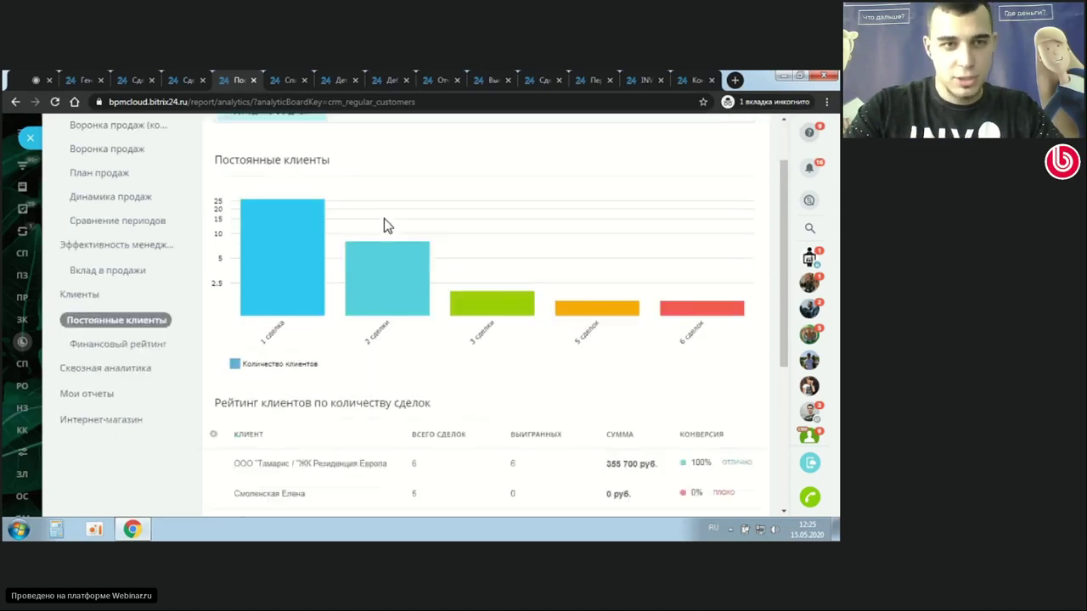
pyautogui.scroll(1, 383, 224)
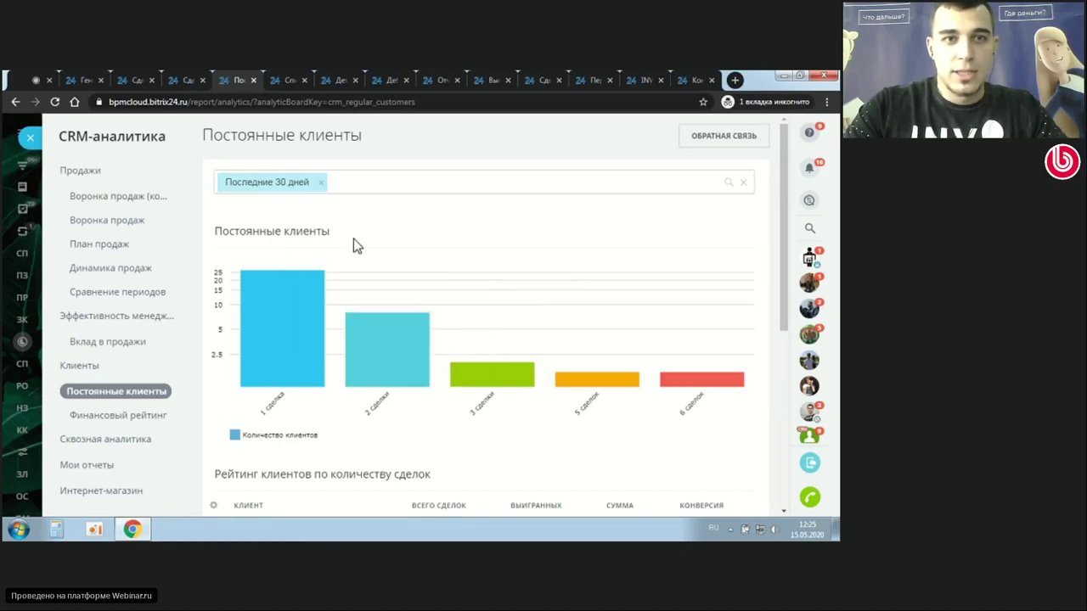
# - Switch to the «Список отчетов» page and go to the start of its «Отчёты по сделкам» section
pyautogui.click(282, 75)
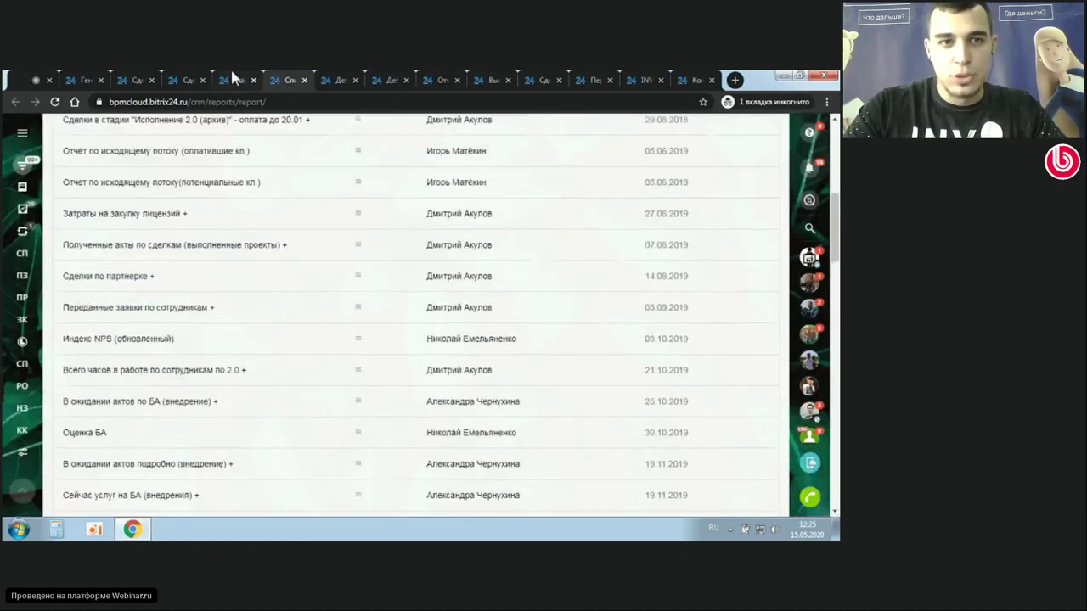
pyautogui.scroll(4, 367, 314)
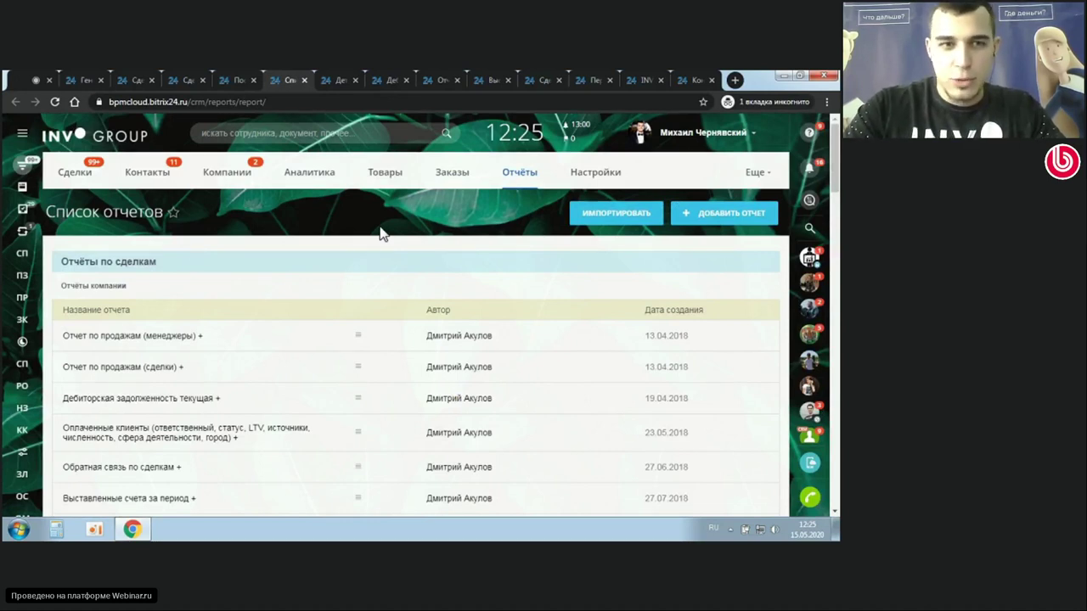
pyautogui.scroll(-3, 382, 233)
pyautogui.scroll(3, 369, 236)
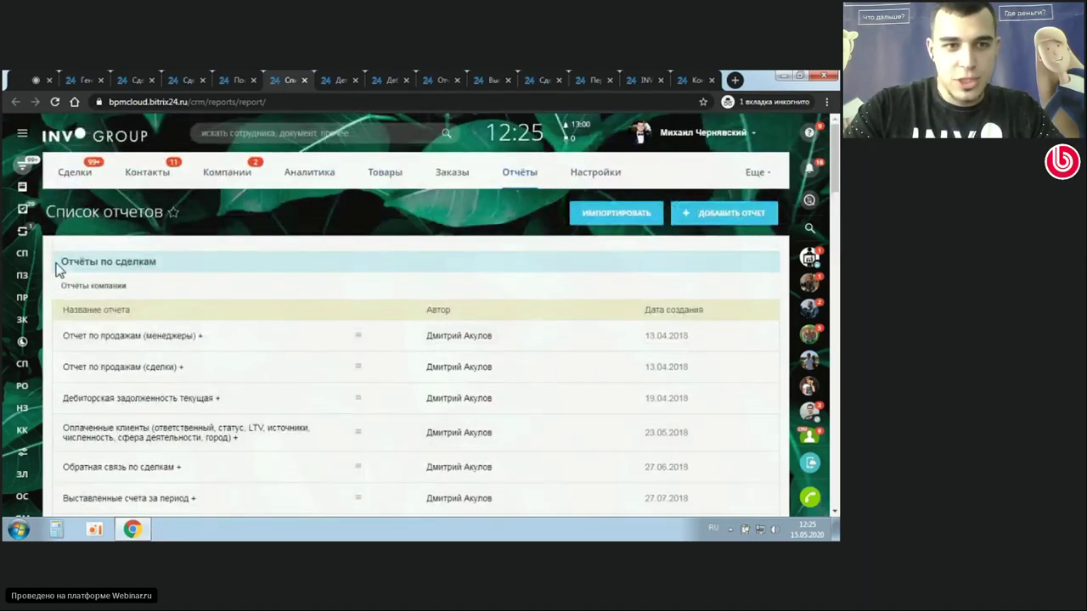
# - Highlight the company's deal reports down to the «Стандартные отчёты» section, then clear the highlighting at the start of the list
pyautogui.moveTo(58, 268); pyautogui.dragTo(219, 266)
pyautogui.scroll(-10, 213, 271)
pyautogui.scroll(-3, 219, 266)
pyautogui.scroll(-5, 230, 269)
pyautogui.moveTo(219, 260); pyautogui.dragTo(260, 300)
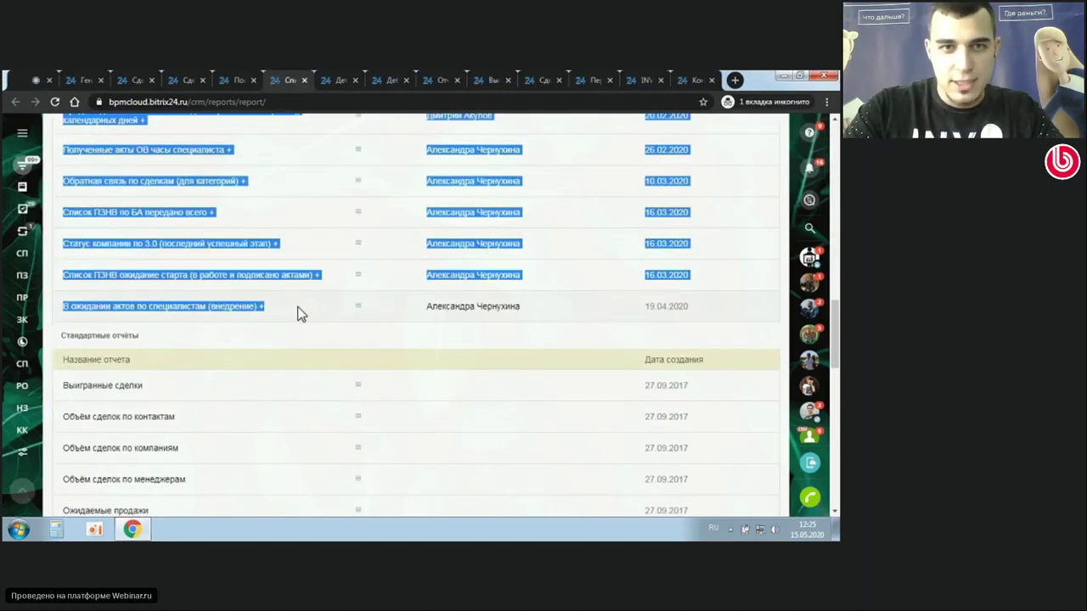
pyautogui.scroll(9, 298, 311)
pyautogui.scroll(7, 652, 307)
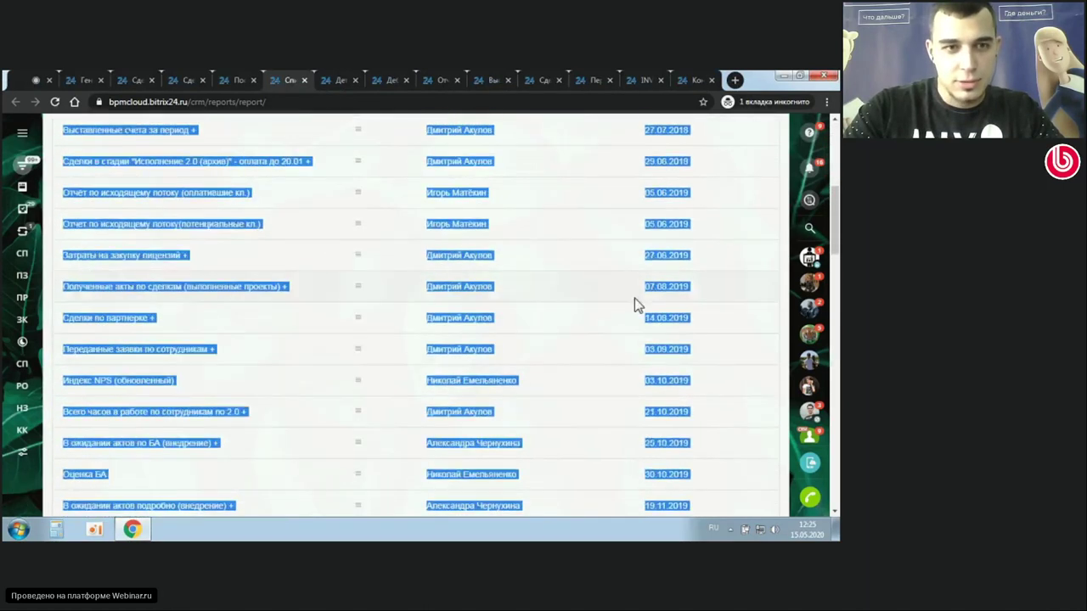
pyautogui.click(332, 290)
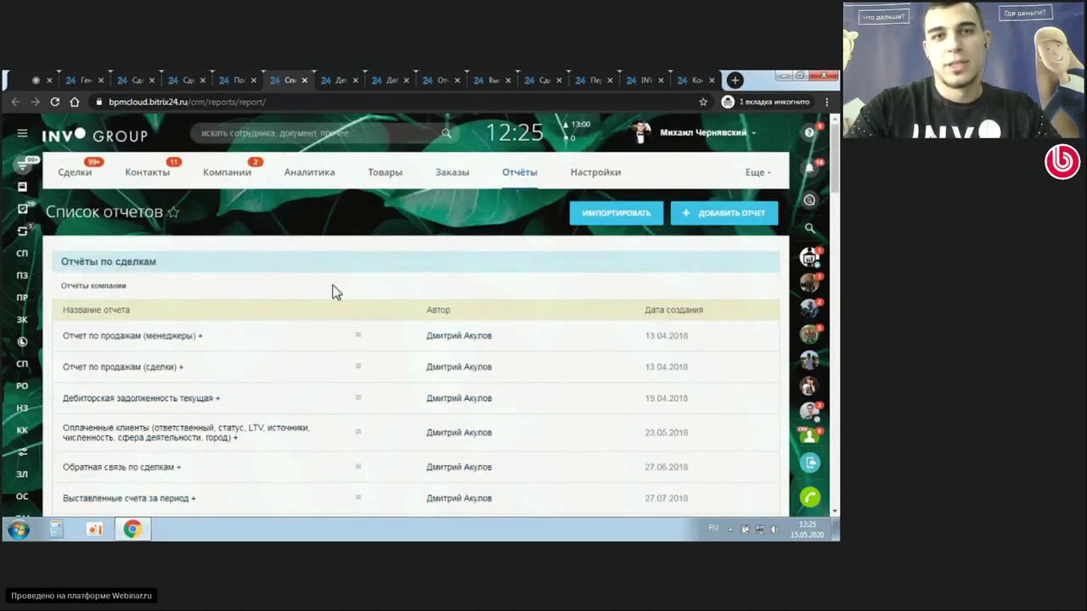
# - Bring up the «Дебиторская задолженность текущая» report, check the choices of the «Ответственный» filter and highlight the total debt
pyautogui.middleClick(337, 79)
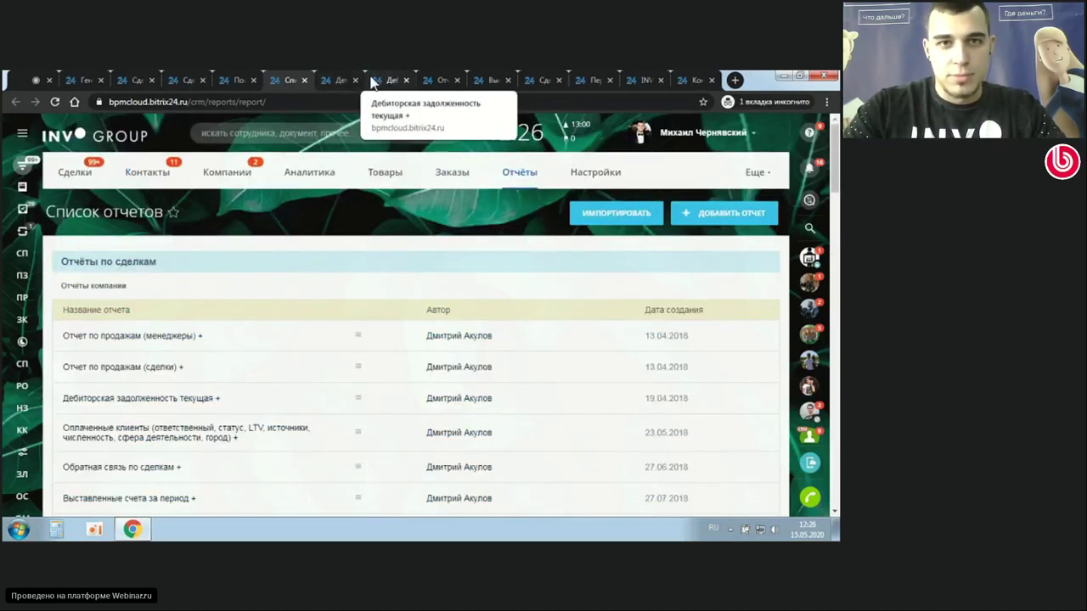
pyautogui.click(333, 78)
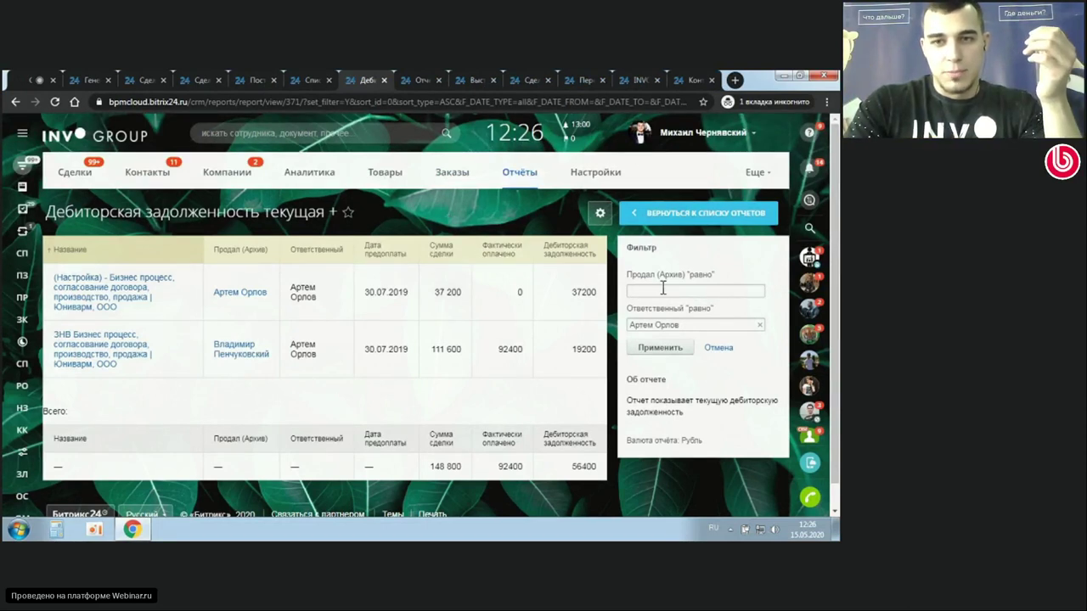
pyautogui.click(676, 327)
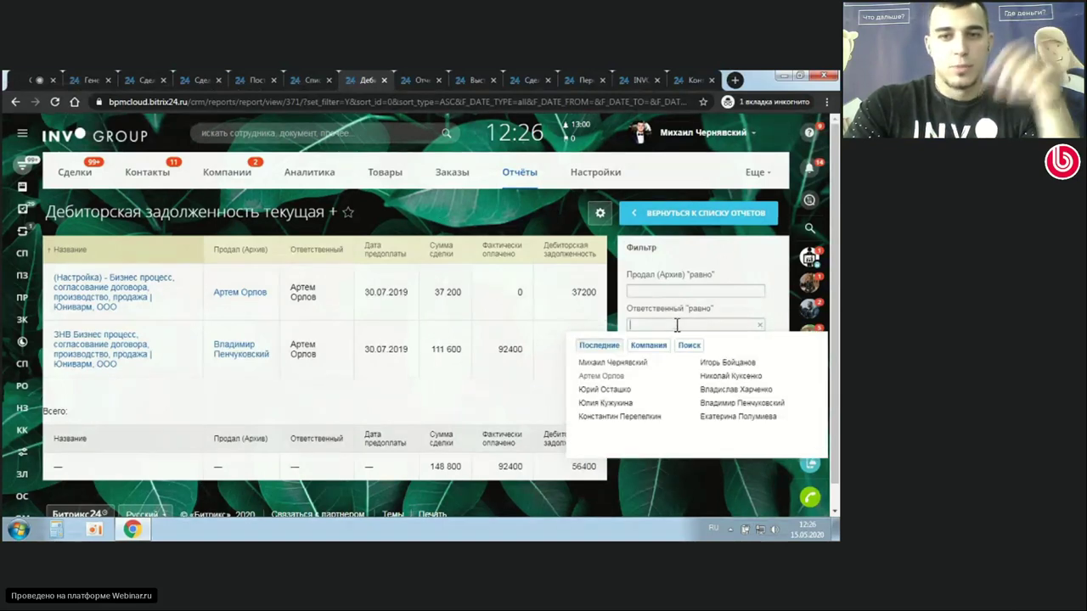
pyautogui.click(669, 316)
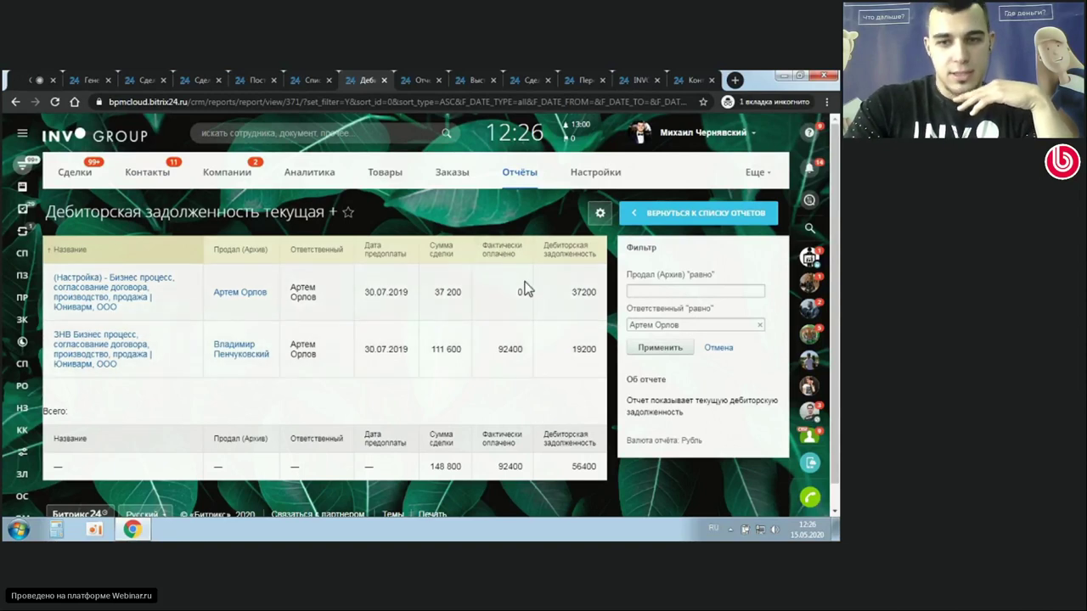
pyautogui.moveTo(566, 468); pyautogui.dragTo(613, 471)
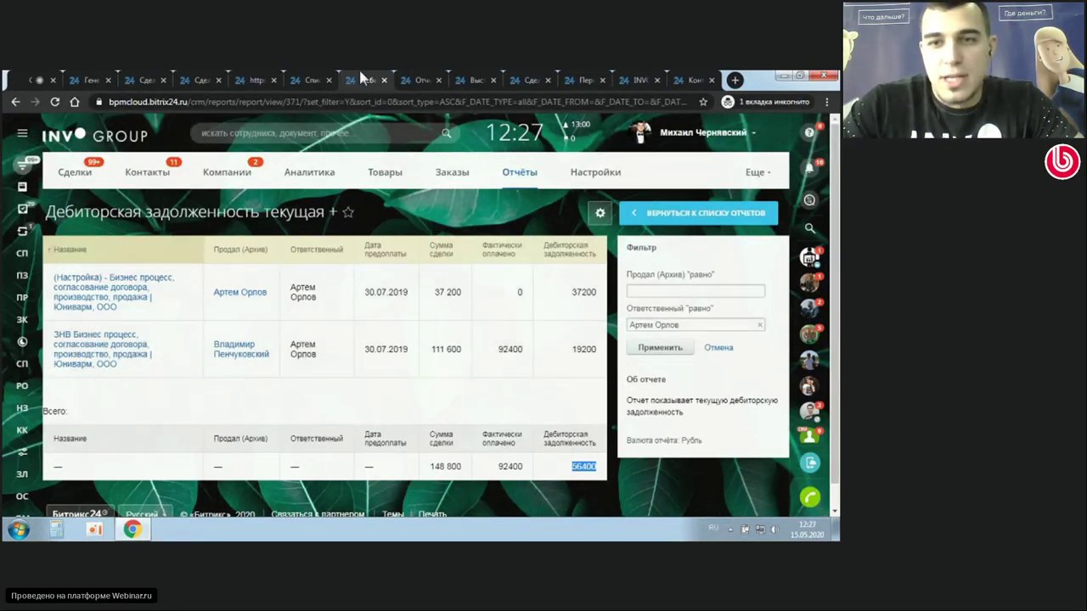
# - Open the «Отчет по продажам (менеджеры)» report and point out its pie chart and the two «Дата предоплаты» filter fields
pyautogui.click(404, 79)
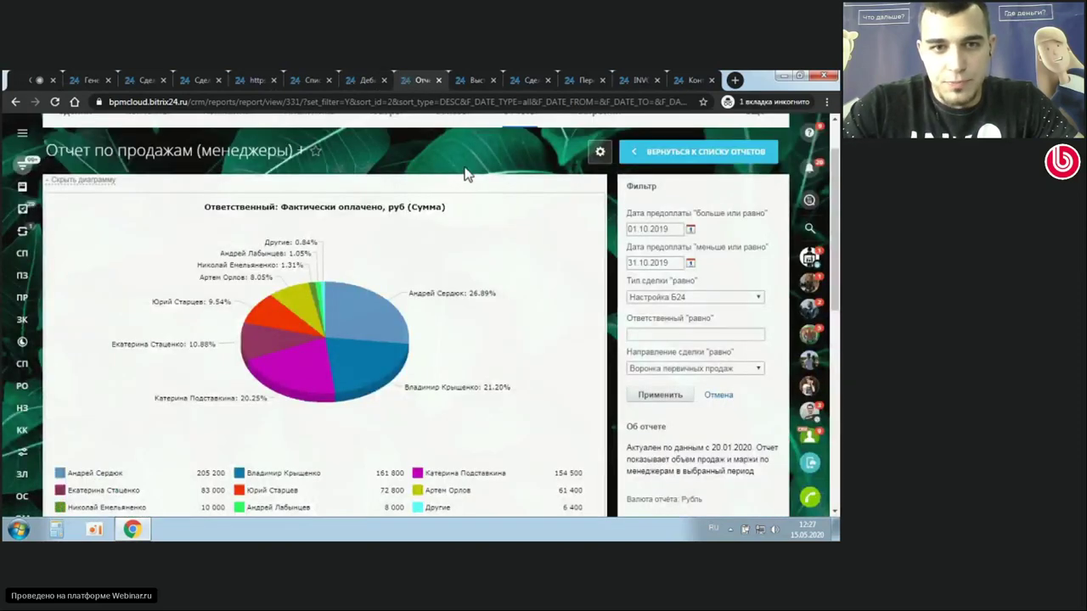
pyautogui.scroll(-2, 468, 177)
pyautogui.scroll(2, 498, 204)
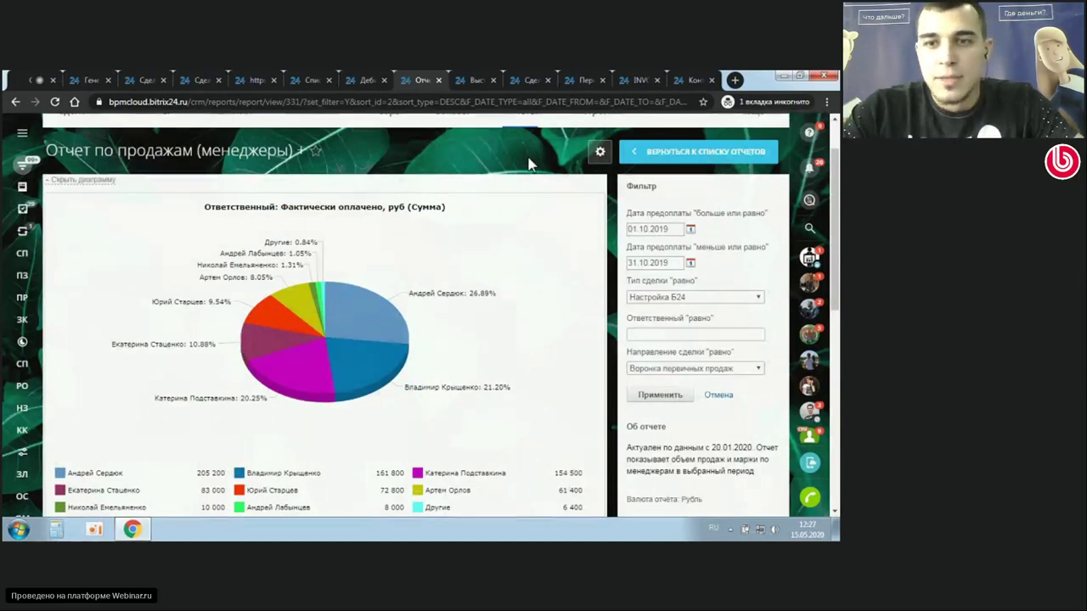
pyautogui.scroll(-1, 570, 178)
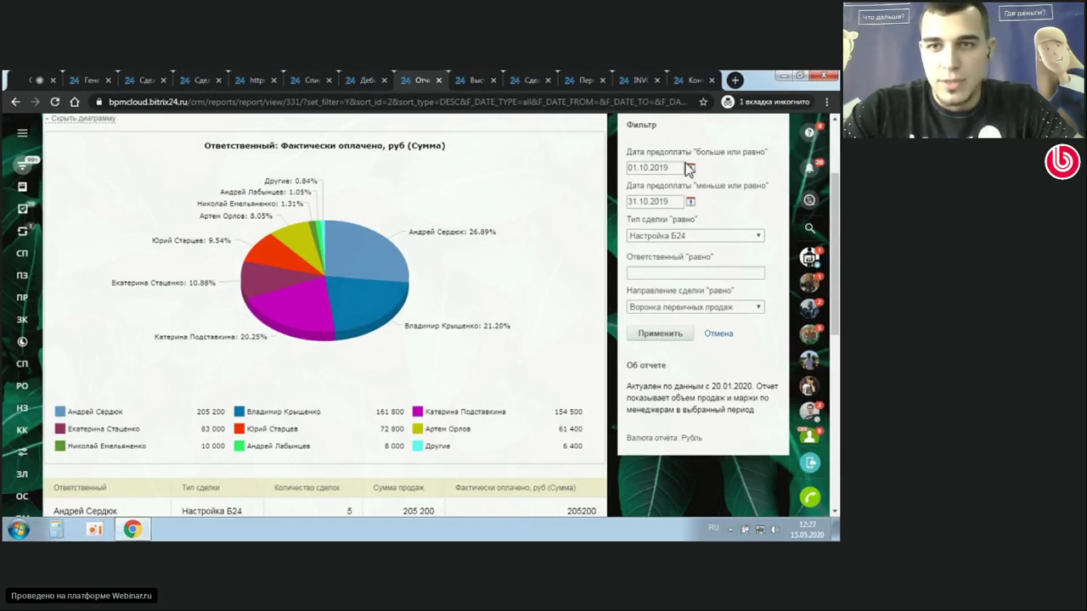
pyautogui.moveTo(620, 149); pyautogui.dragTo(729, 205)
pyautogui.click(717, 219)
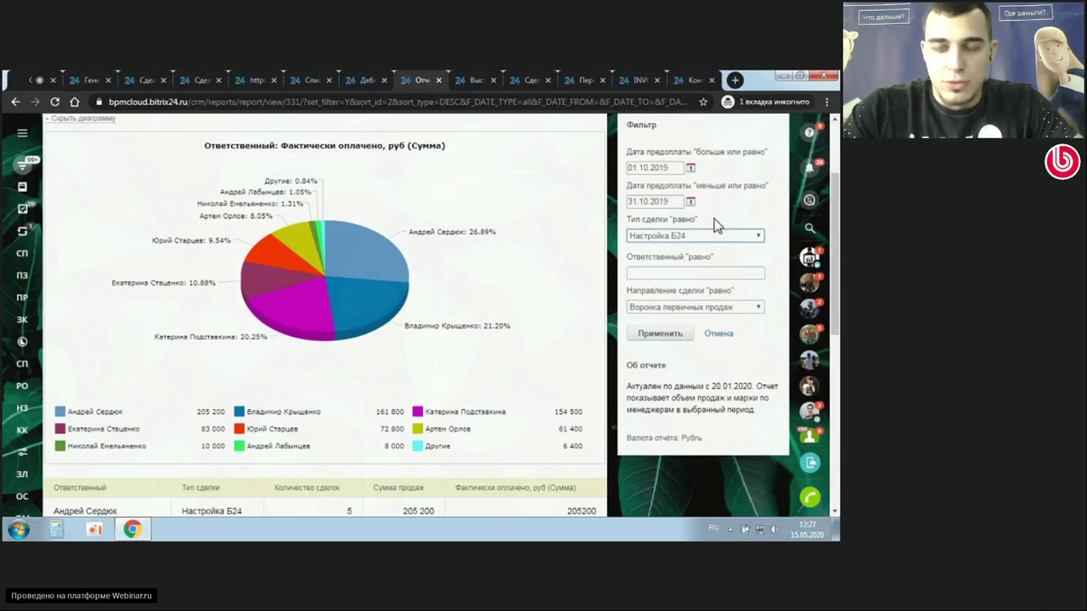
# - Look through the «Тип сделки» filter options and review the managers' sales table down to the totals
pyautogui.click(680, 238)
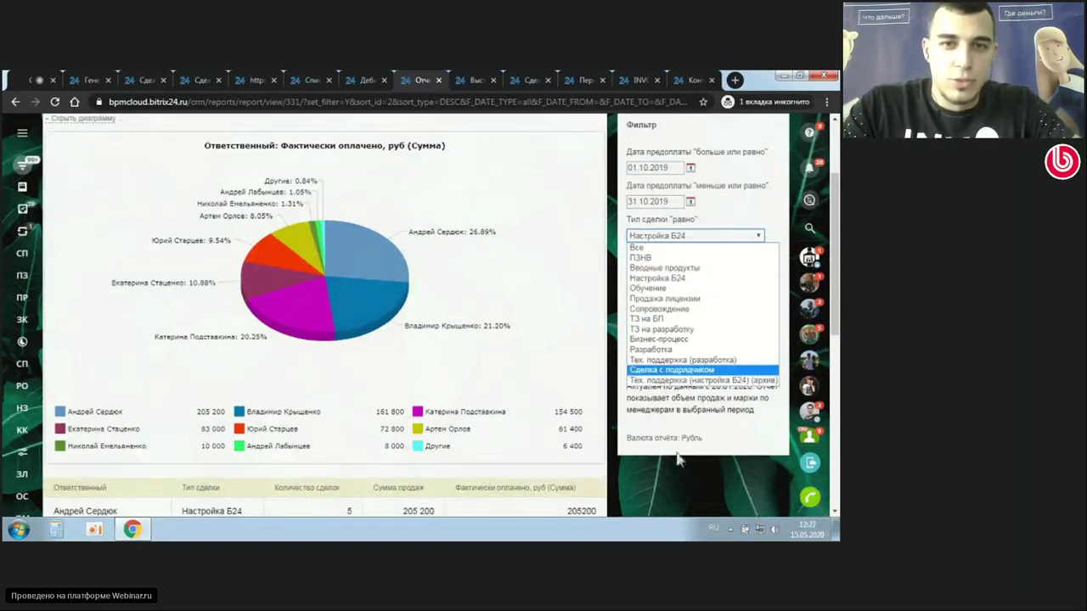
pyautogui.click(567, 427)
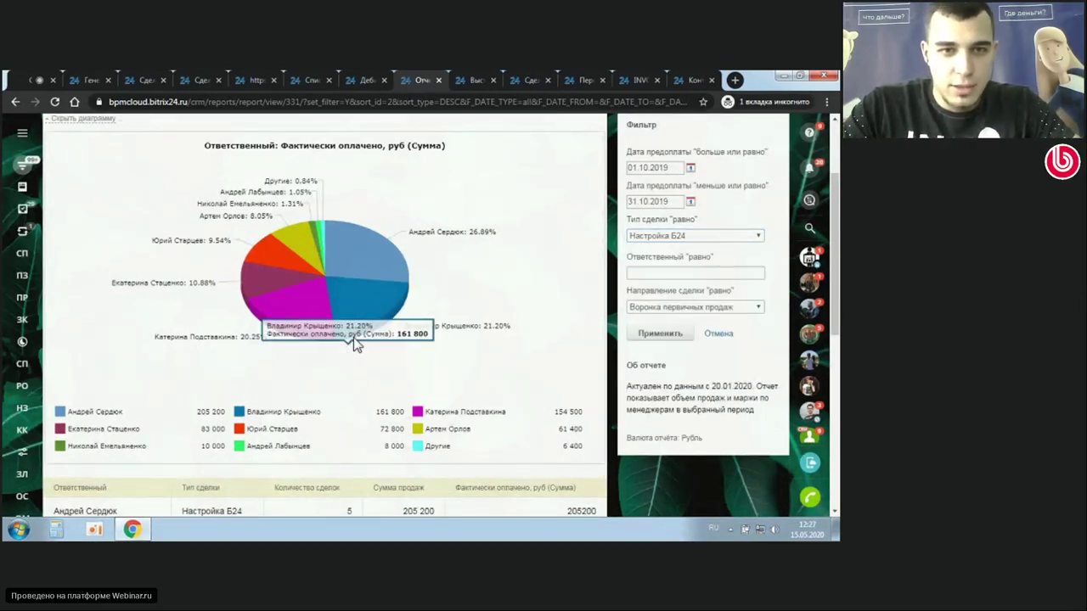
pyautogui.scroll(-3, 288, 263)
pyautogui.scroll(-2, 316, 229)
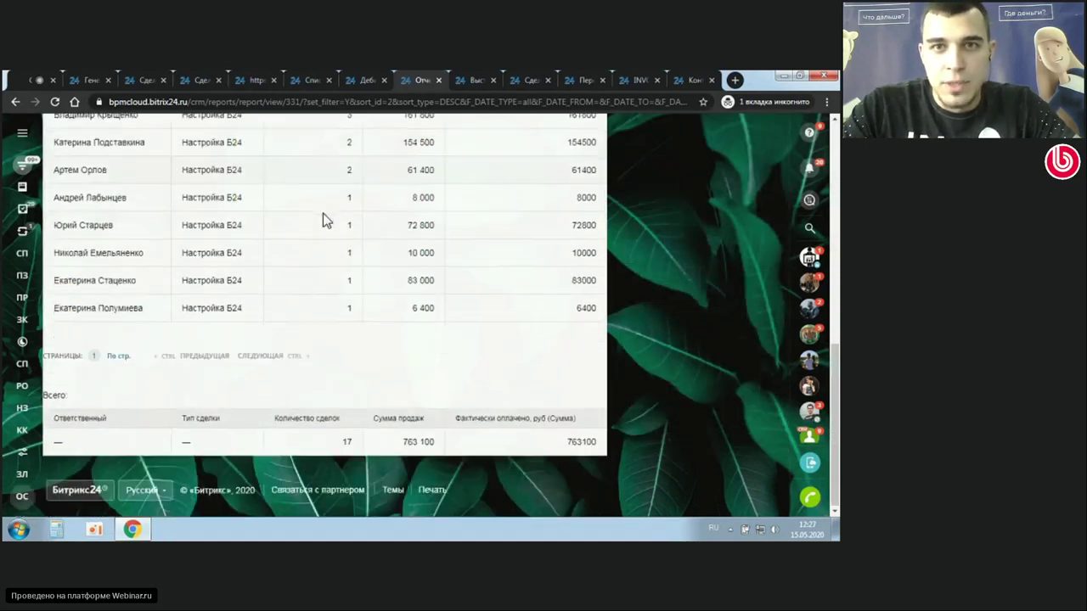
pyautogui.scroll(2, 586, 389)
pyautogui.scroll(6, 594, 339)
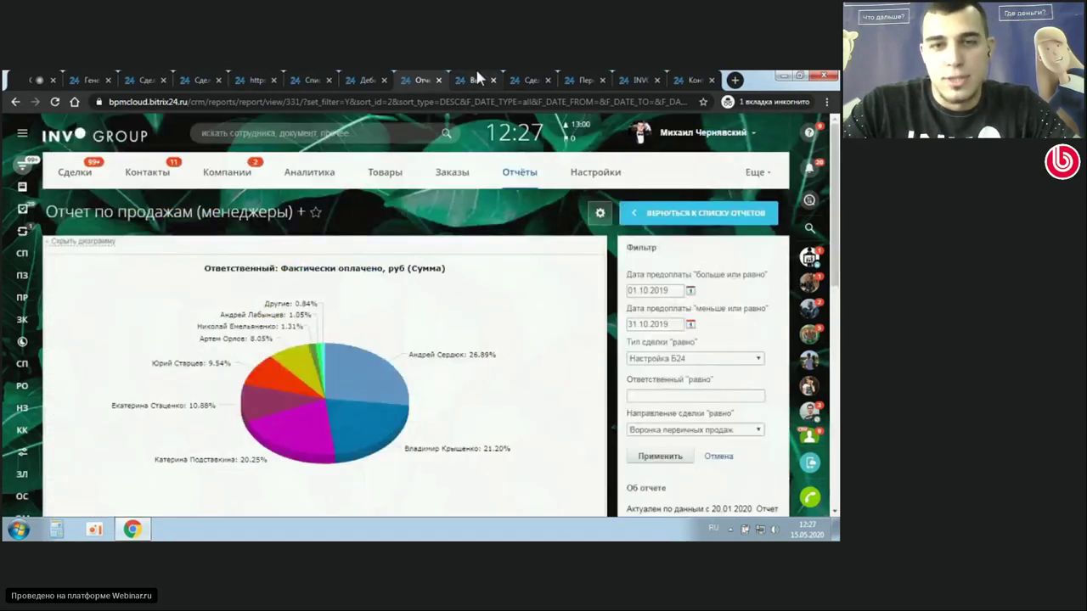
# - Open the «Выставленные счета с новыми стадиями» report and review its pie chart and the table of invoiced deals
pyautogui.click(475, 78)
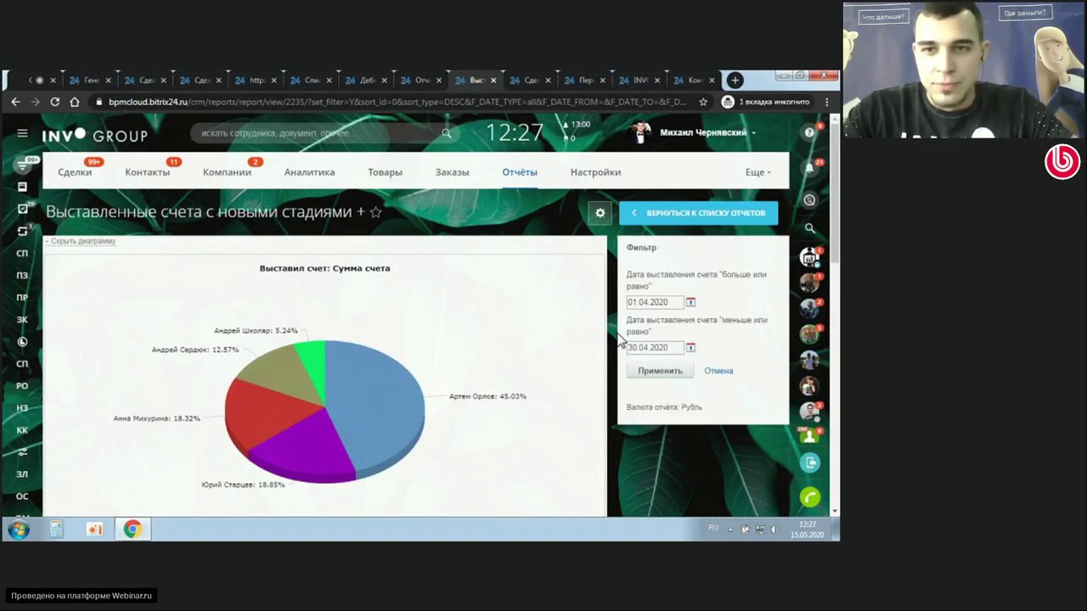
pyautogui.scroll(-5, 654, 352)
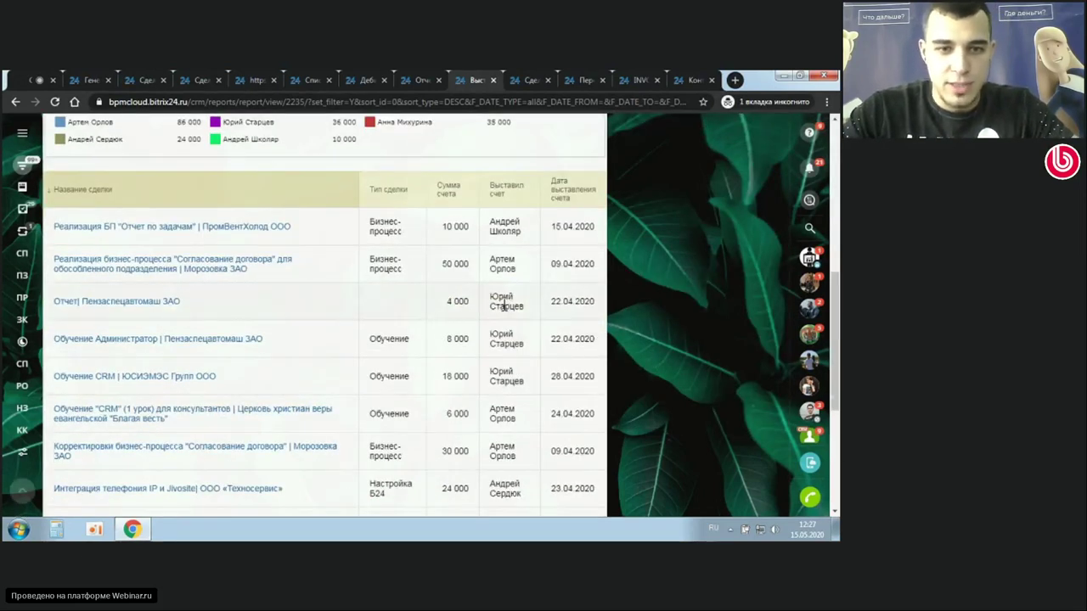
pyautogui.scroll(6, 508, 309)
pyautogui.scroll(-1, 355, 361)
pyautogui.moveTo(355, 361)
pyautogui.scroll(-1, 355, 361)
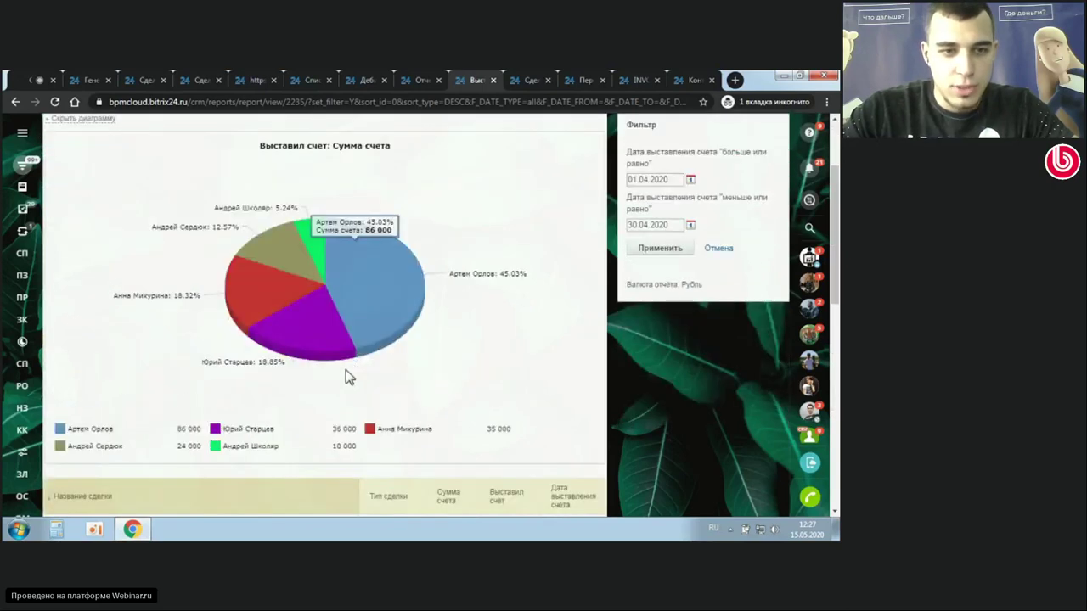
# - Exclude the manager with the largest share from the invoice chart, highlight the total invoice amount, and reload the report
pyautogui.click(202, 437)
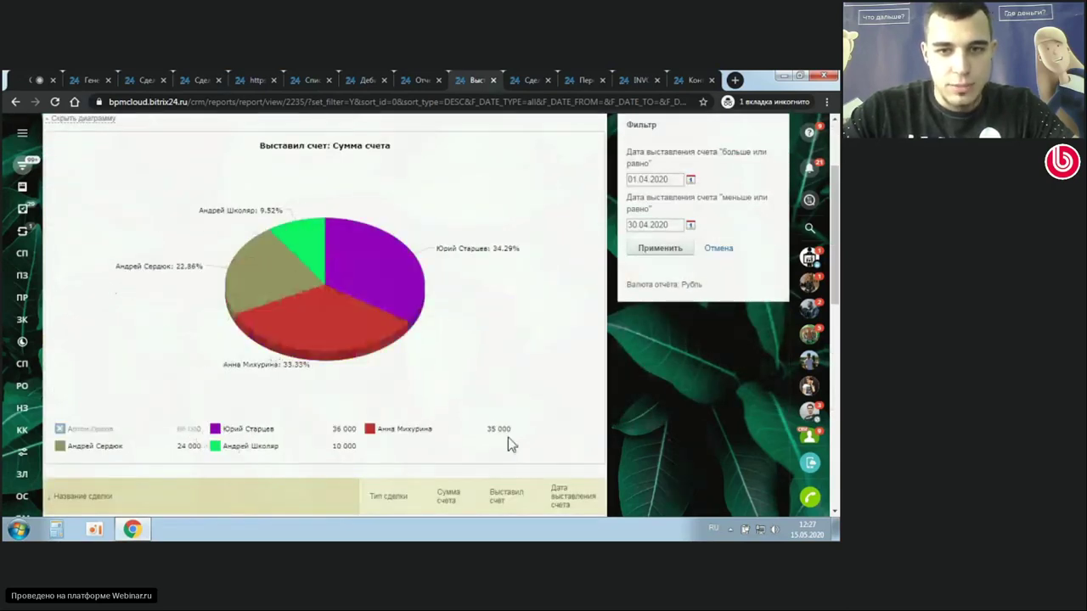
pyautogui.scroll(-3, 651, 390)
pyautogui.scroll(-4, 654, 390)
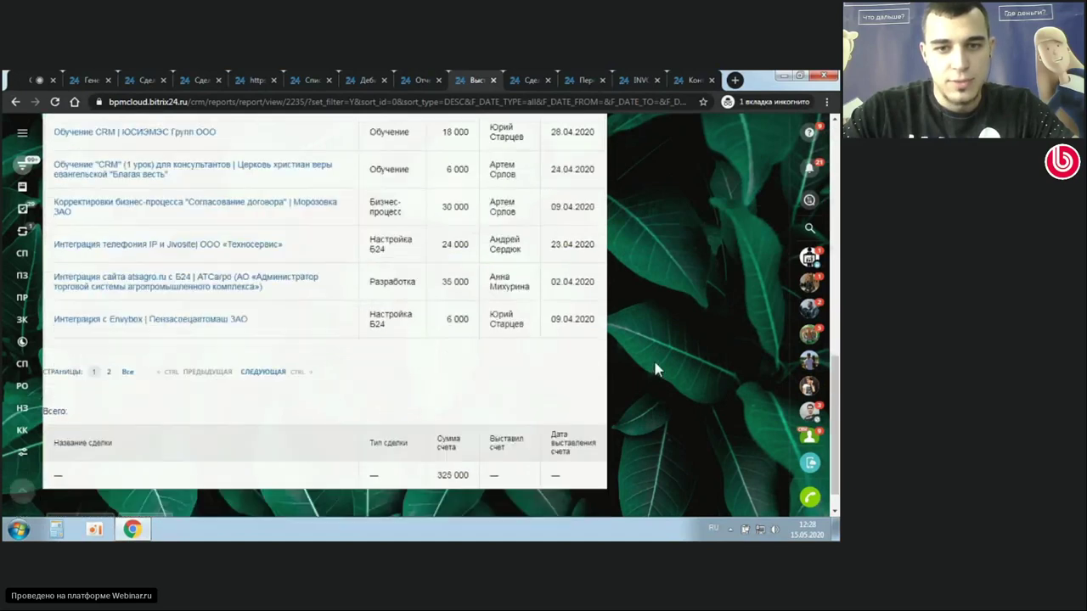
pyautogui.moveTo(467, 441); pyautogui.dragTo(445, 436)
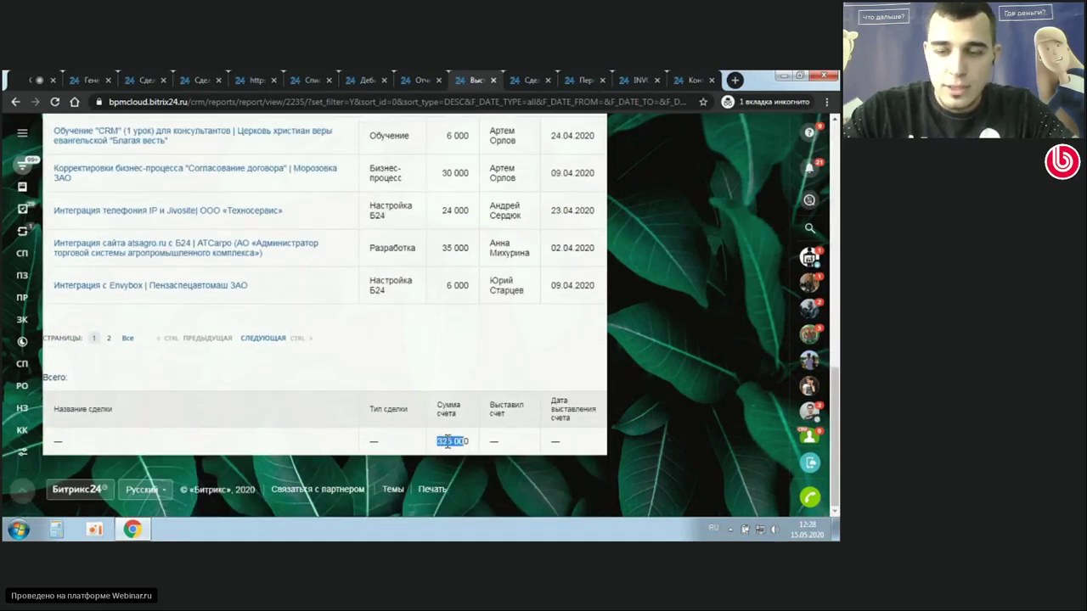
pyautogui.press('F5')
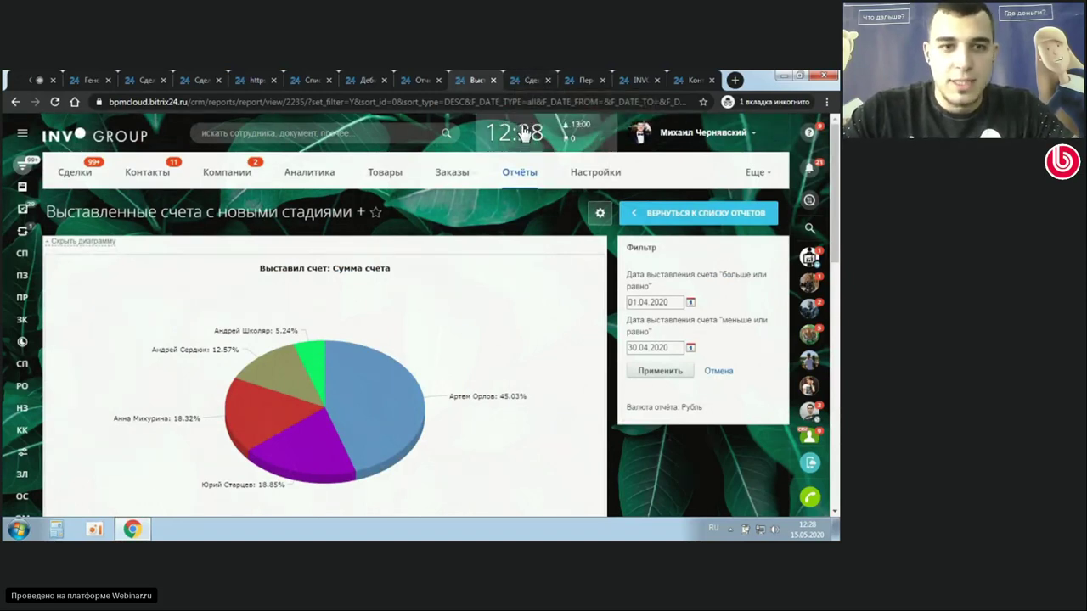
# - Load the new deals in the «Воронка первичных продаж» list and run «Передать заявку менеджеру в работу» on the first deal with a manager selected
pyautogui.click(523, 79)
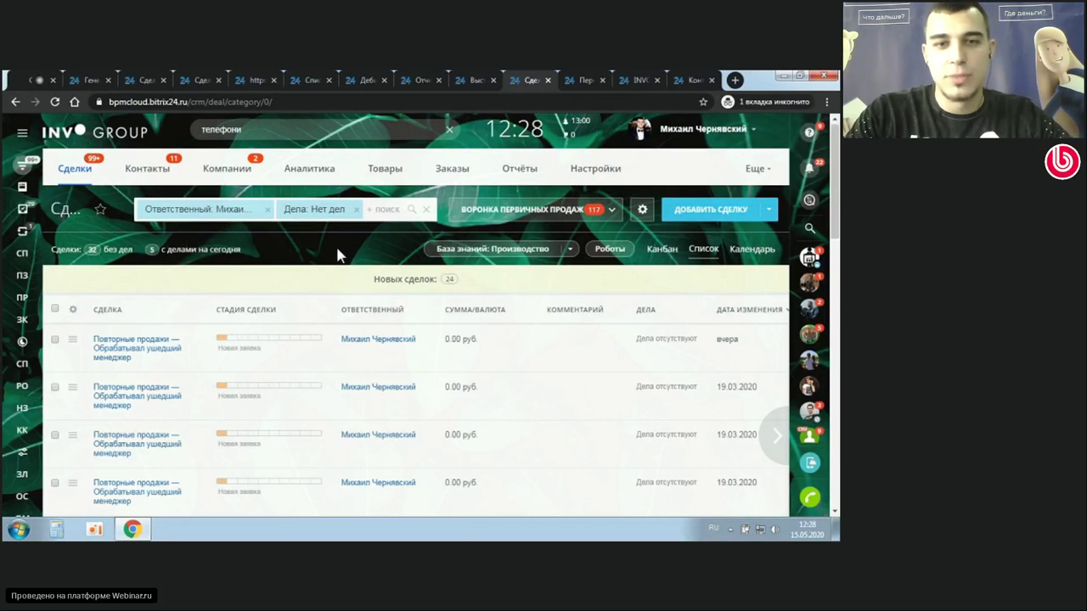
pyautogui.click(389, 282)
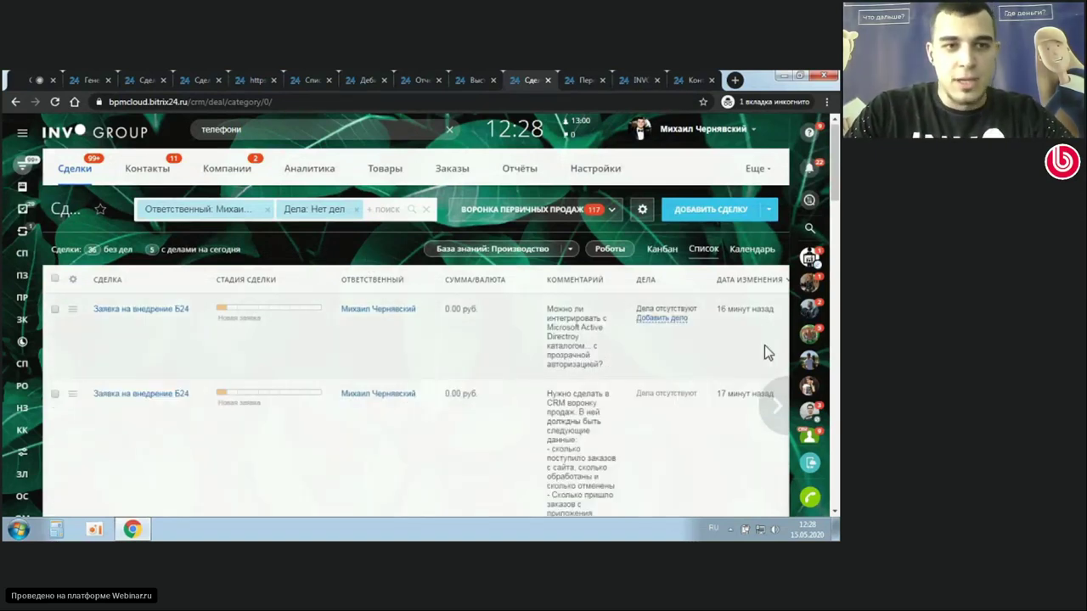
pyautogui.click(72, 311)
pyautogui.scroll(-1, 107, 312)
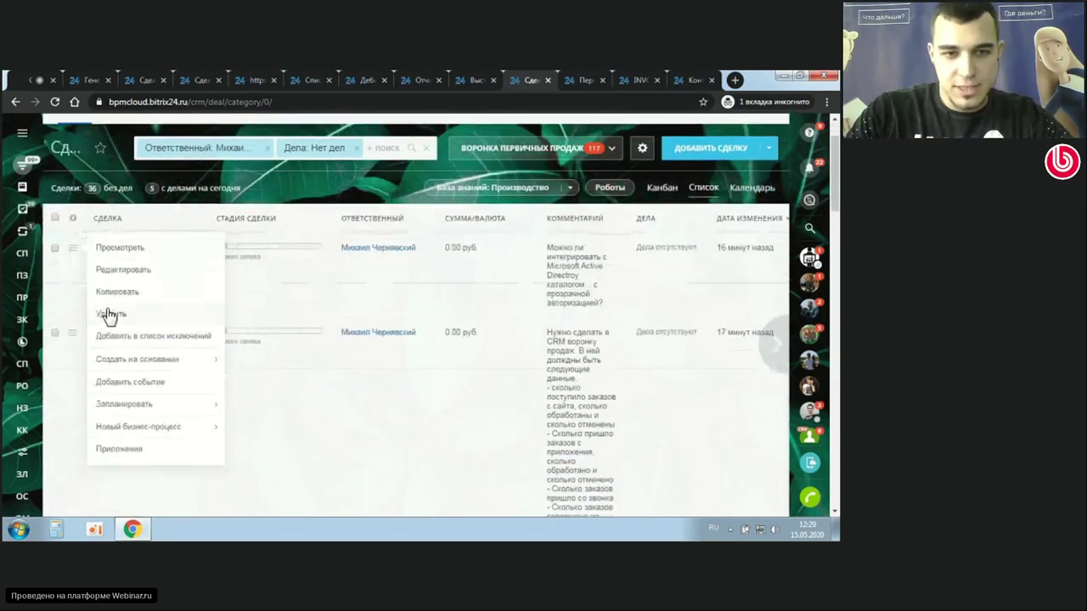
pyautogui.moveTo(125, 435)
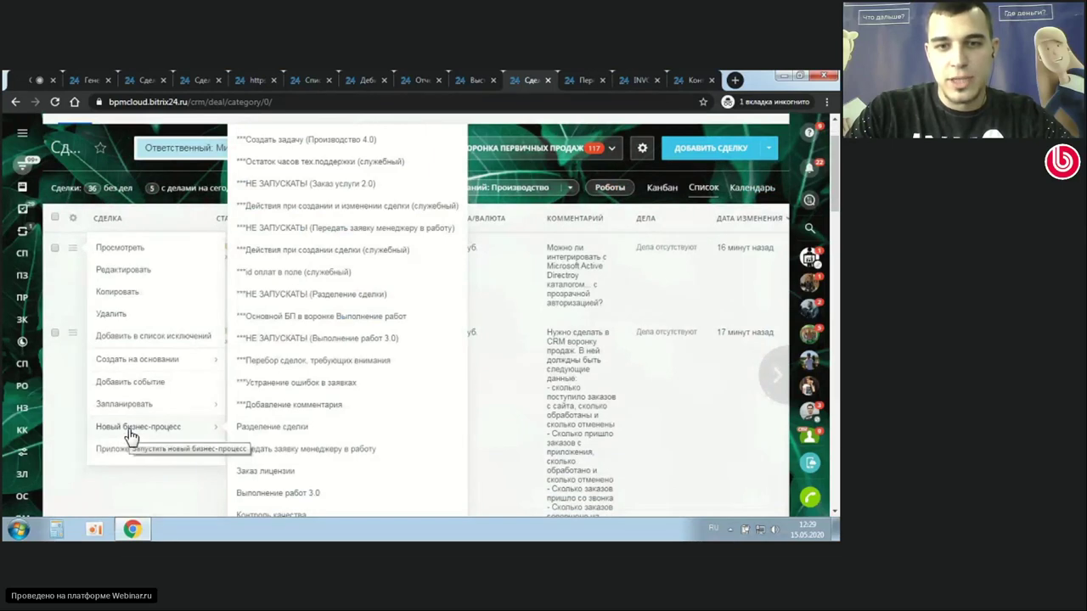
pyautogui.click(280, 450)
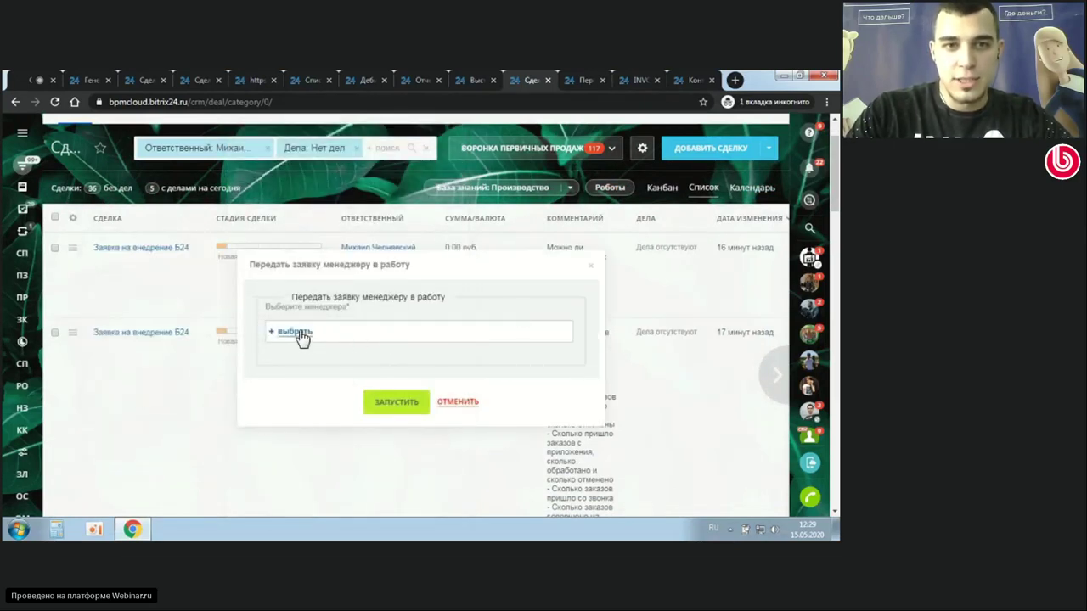
pyautogui.click(302, 332)
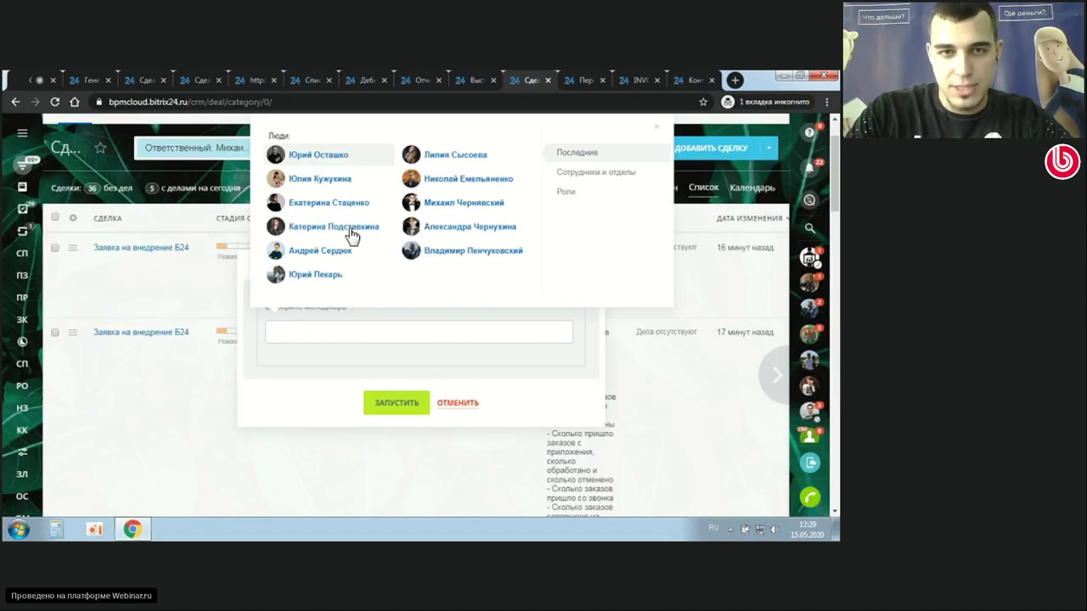
pyautogui.click(448, 211)
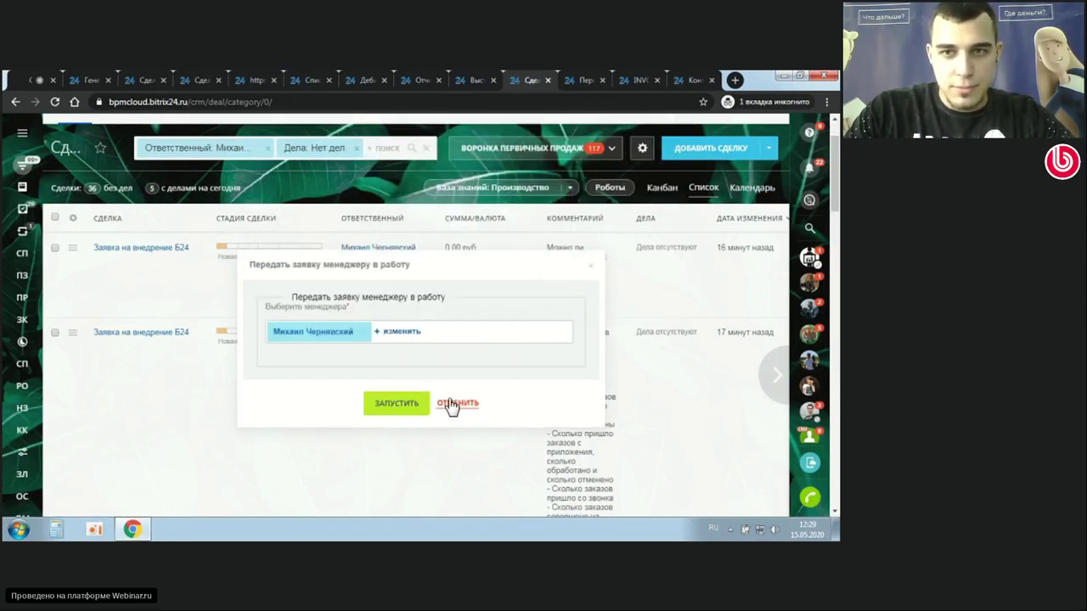
pyautogui.click(393, 407)
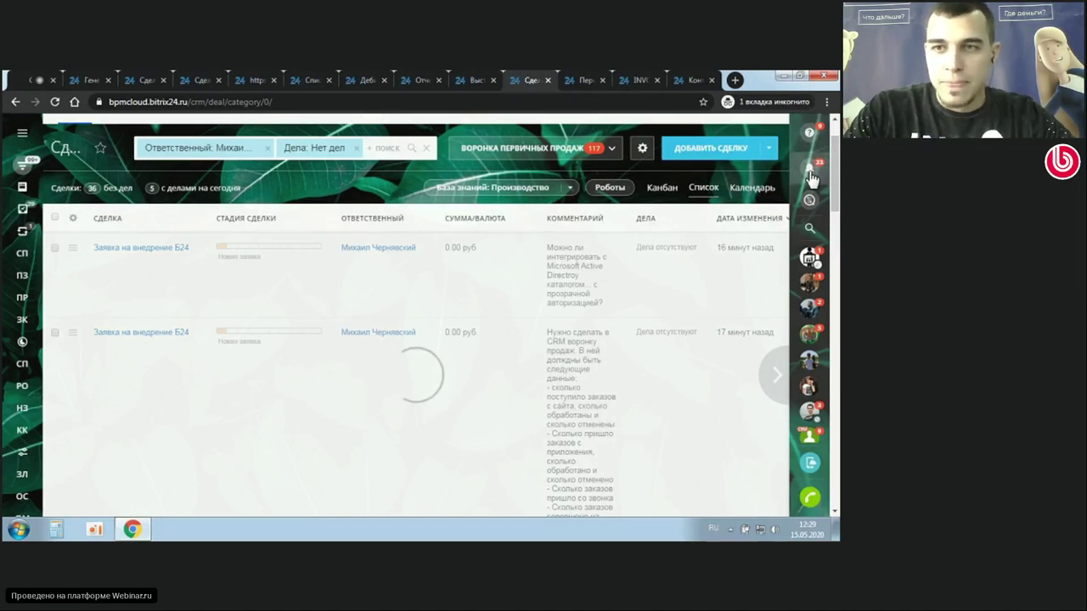
# - Highlight the latest notification about being assigned responsible for a deal, and open the deal linked in it
pyautogui.click(811, 177)
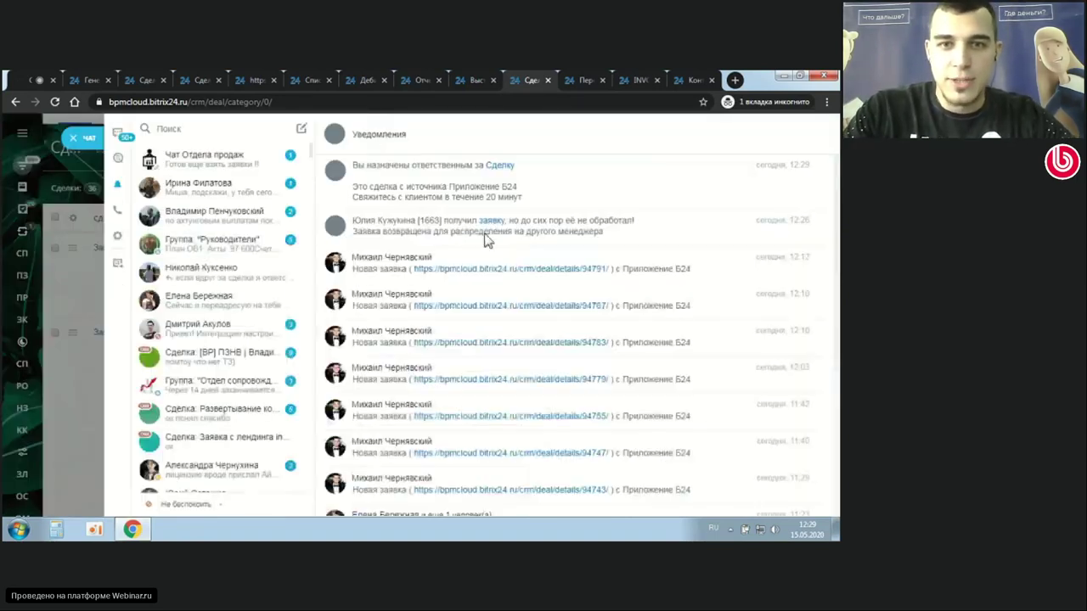
pyautogui.moveTo(353, 163); pyautogui.dragTo(533, 200)
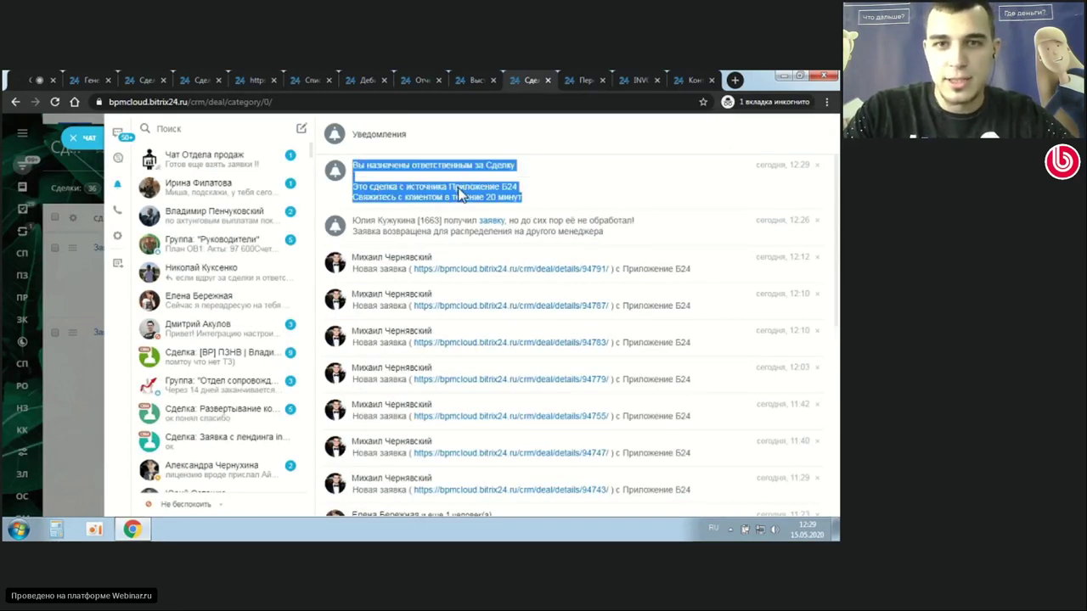
pyautogui.click(506, 198)
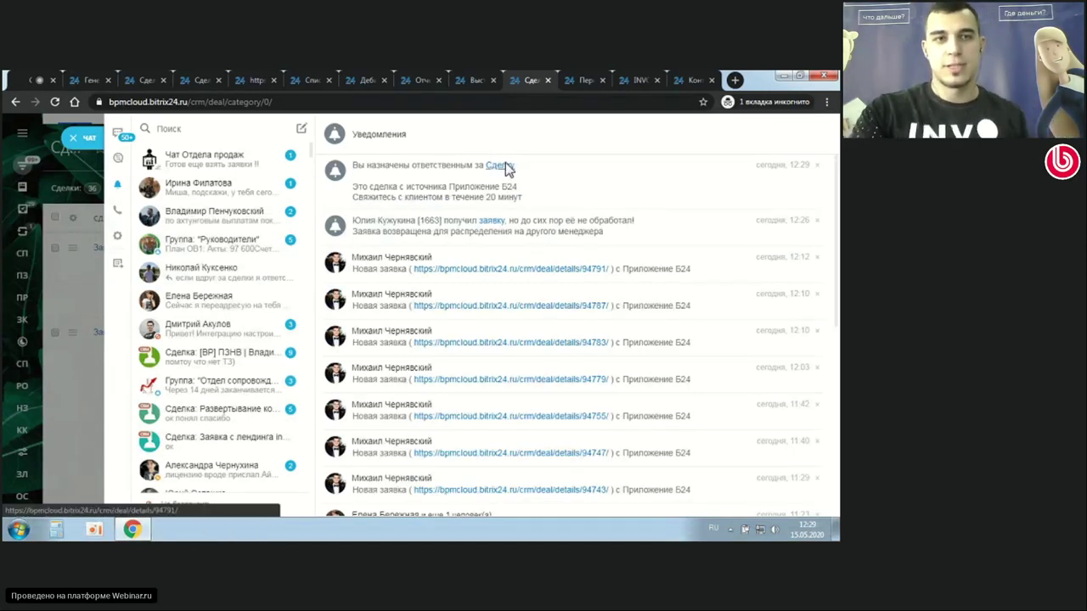
pyautogui.click(503, 165)
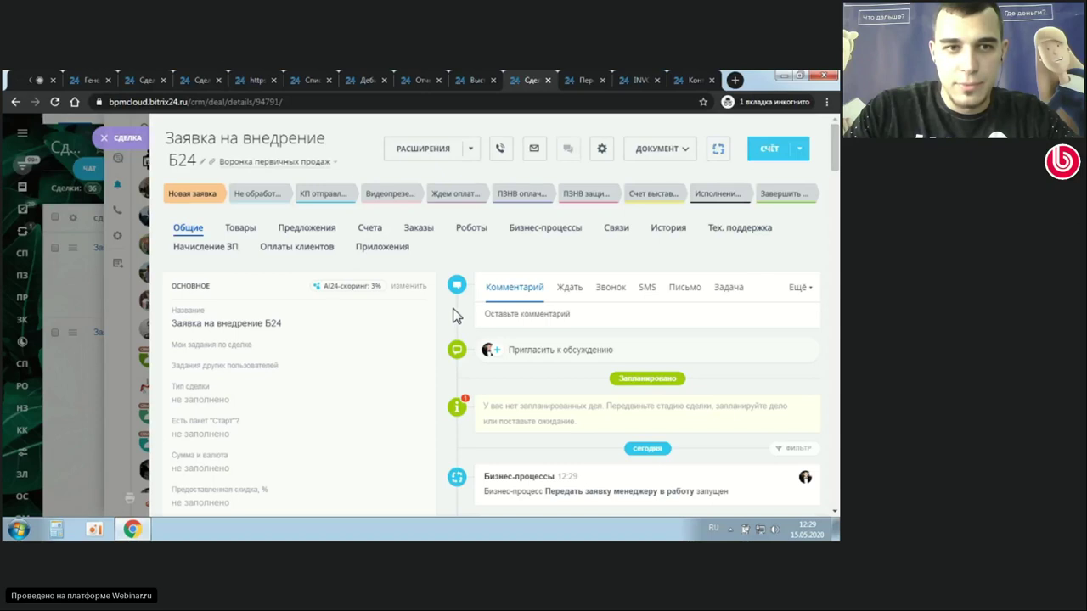
# - Look through the «Заявка на внедрение Б24» deal card, including the source, comment, client contact and timeline entries
pyautogui.scroll(-10, 826, 185)
pyautogui.scroll(8, 462, 297)
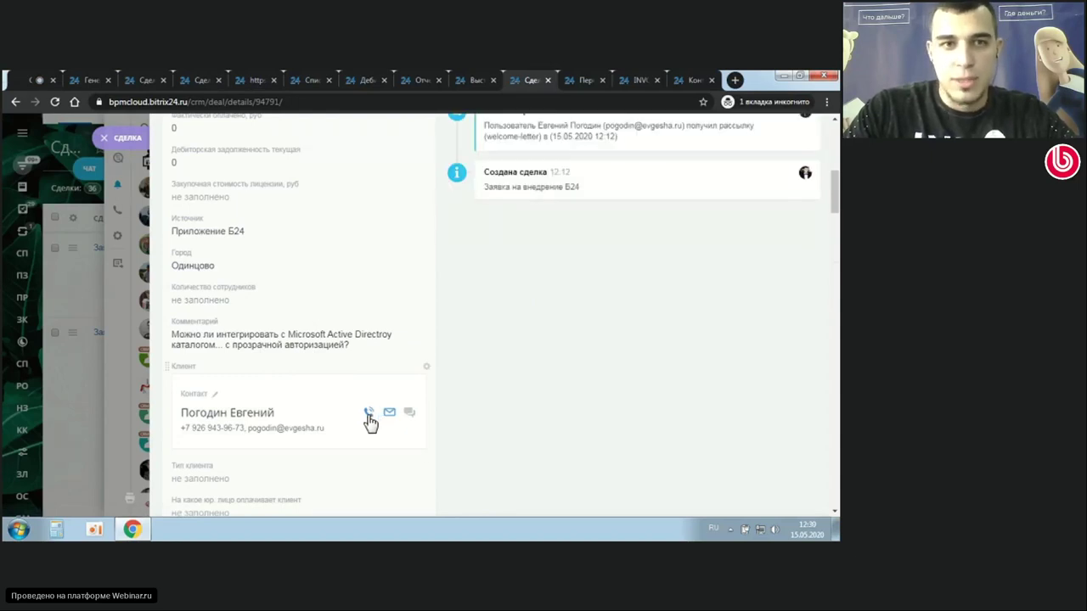
pyautogui.scroll(6, 614, 385)
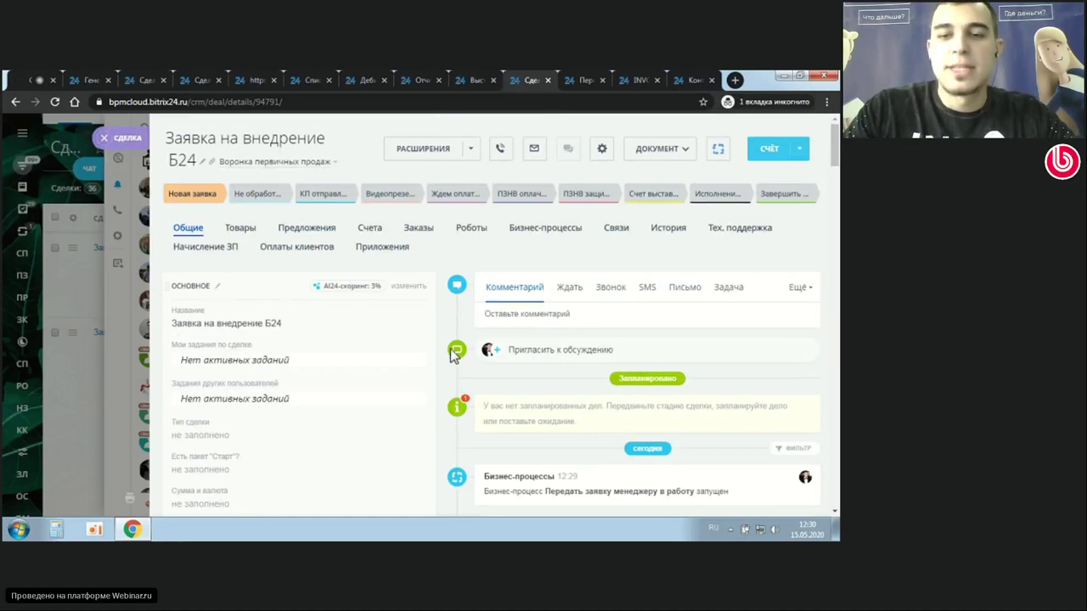
pyautogui.scroll(-3, 463, 325)
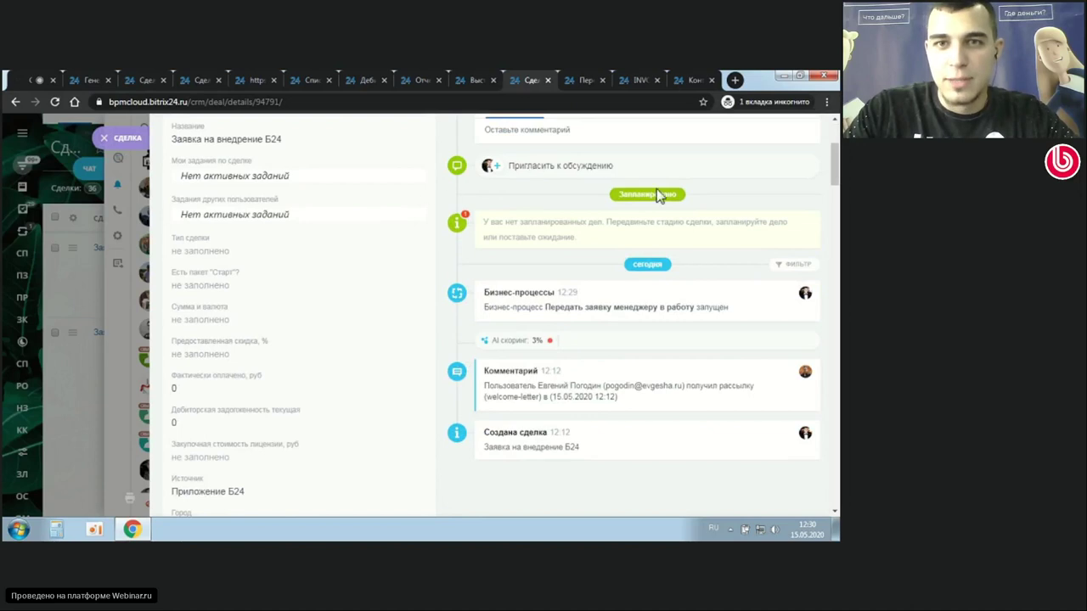
pyautogui.scroll(2, 598, 260)
pyautogui.scroll(1, 574, 344)
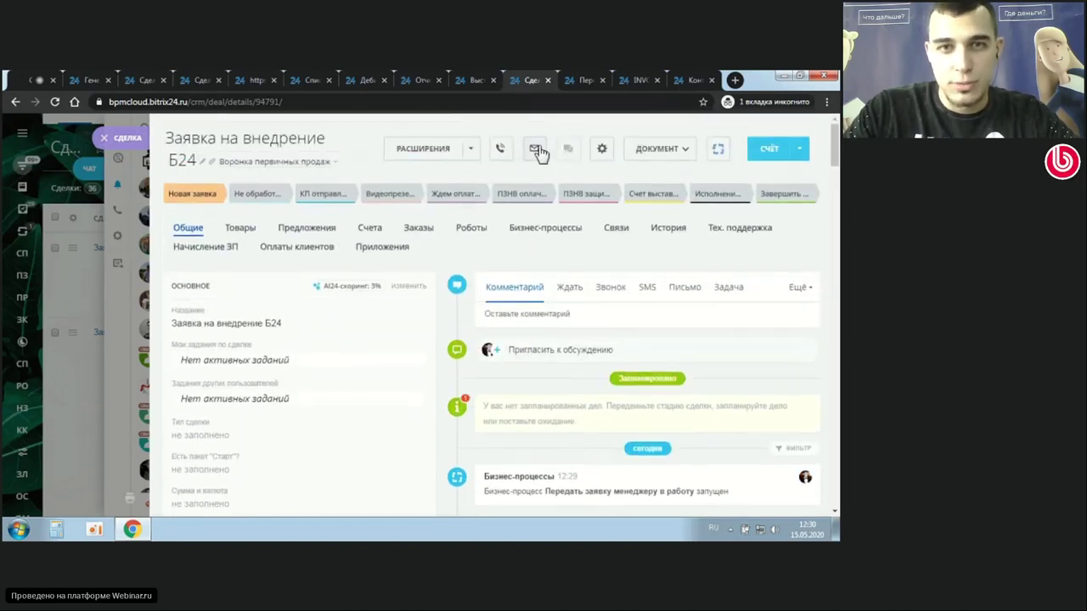
# - Show the deal's form for e-mailing the client, close it unsent, and look over the timeline's planned activities and history
pyautogui.click(534, 147)
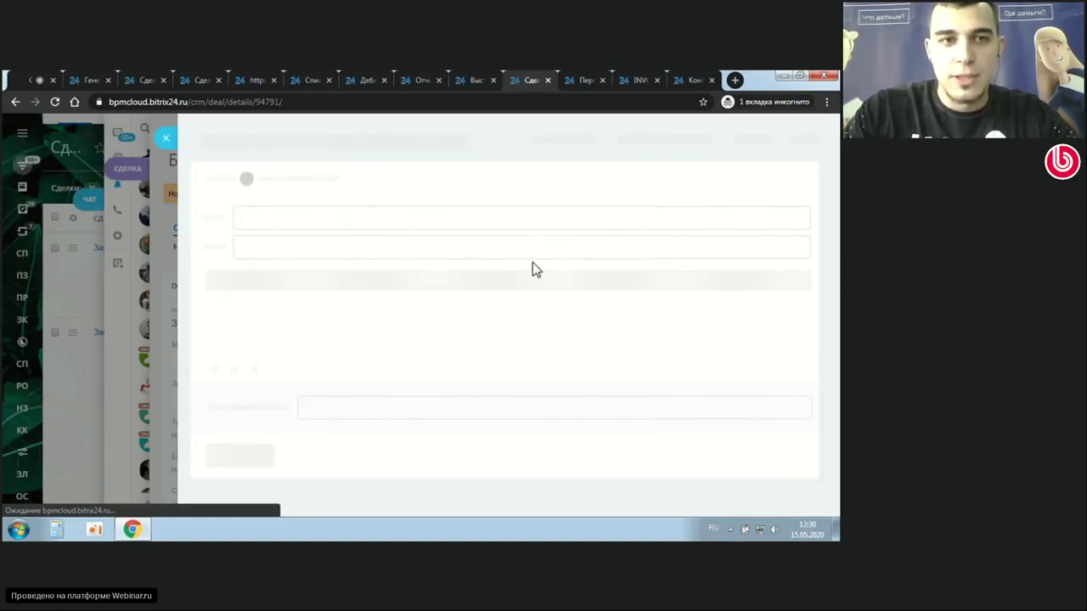
pyautogui.click(167, 141)
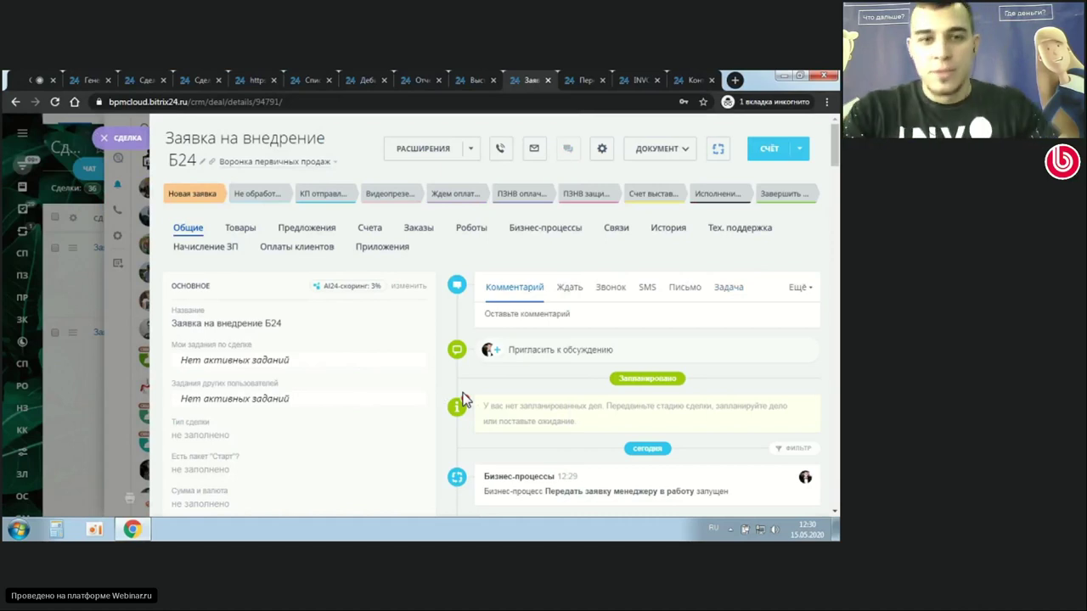
pyautogui.scroll(-1, 462, 392)
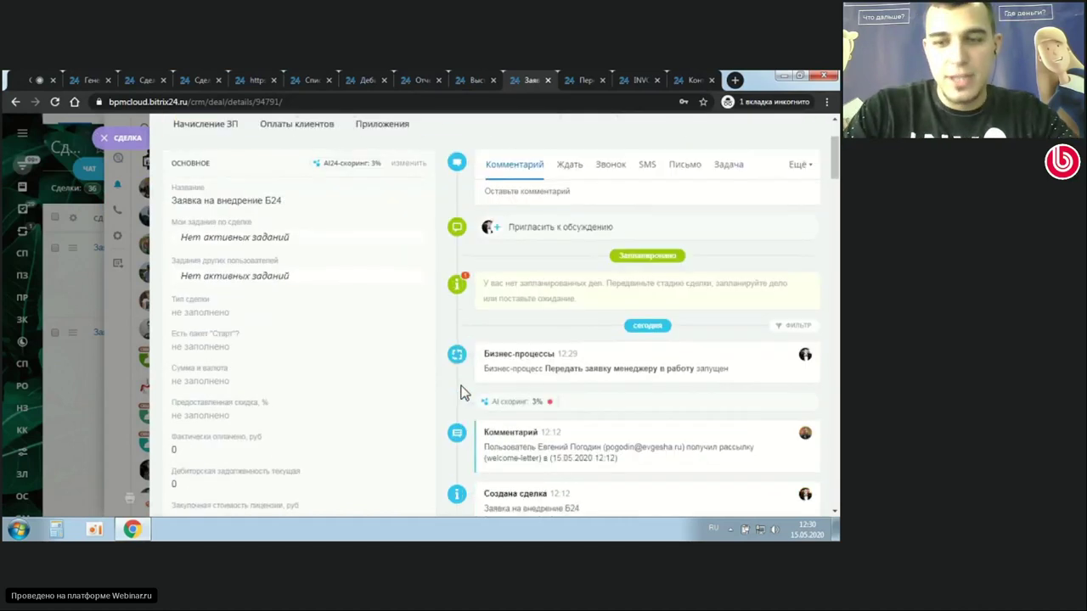
pyautogui.scroll(1, 480, 381)
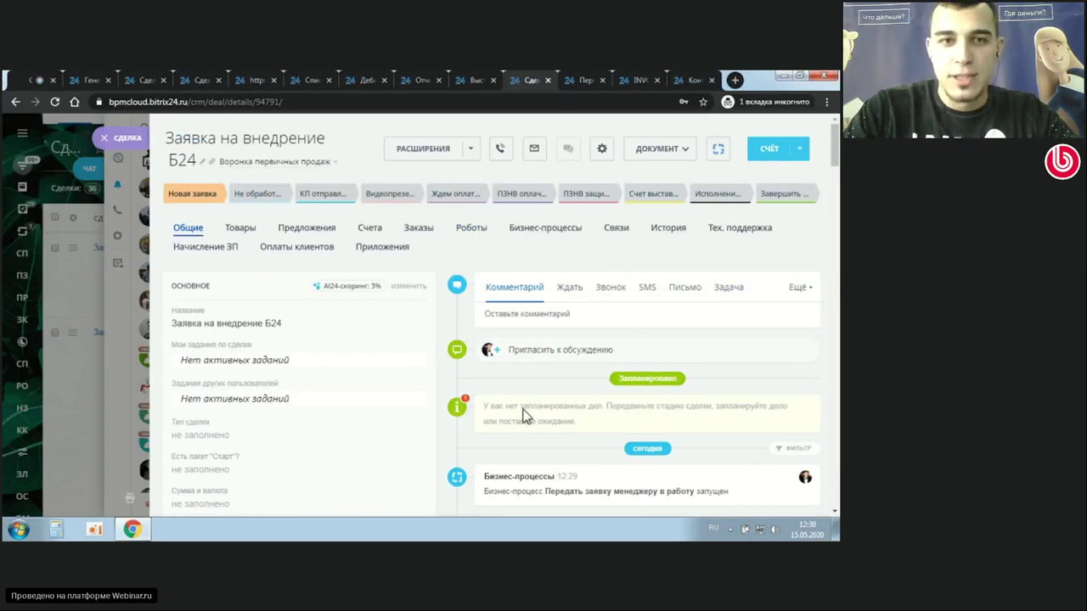
pyautogui.scroll(-3, 524, 416)
pyautogui.scroll(3, 535, 385)
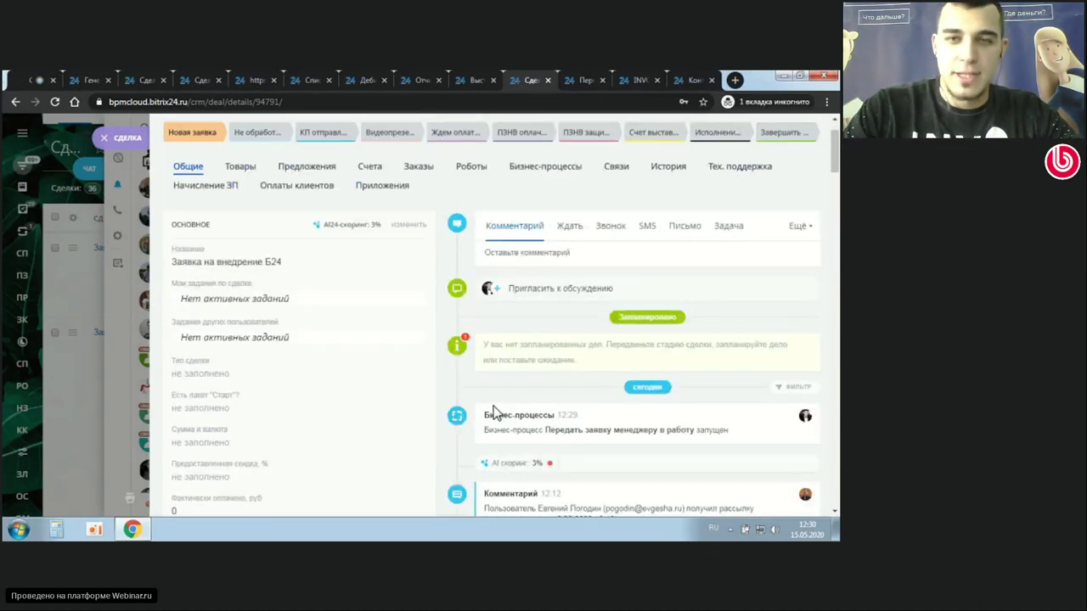
# - Return to the notifications, highlight the one about a manager's unprocessed request, and go back to the deals list
pyautogui.click(124, 140)
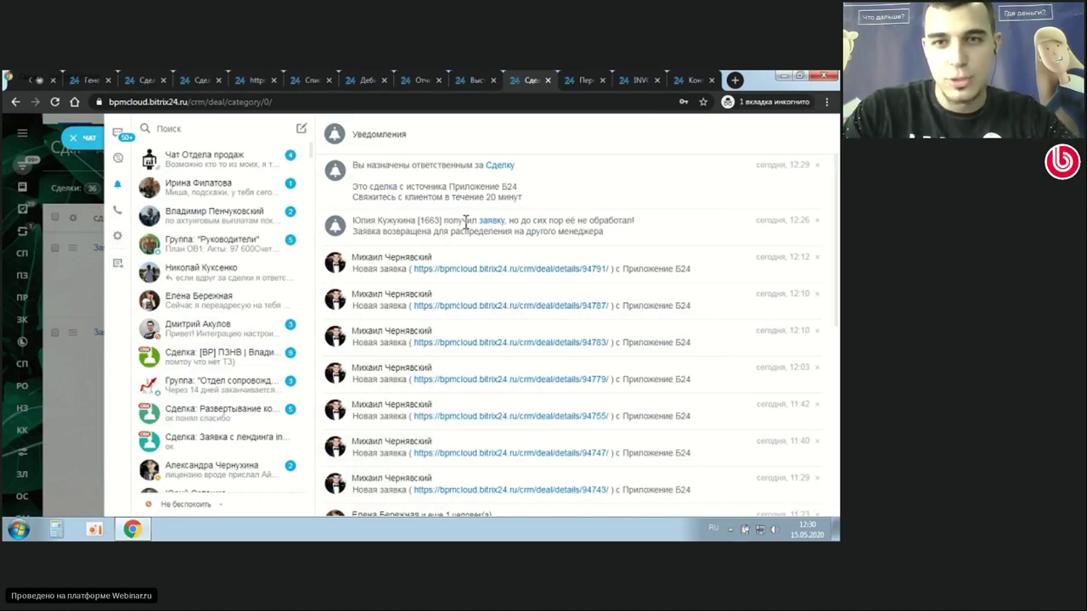
pyautogui.moveTo(549, 220); pyautogui.dragTo(351, 221)
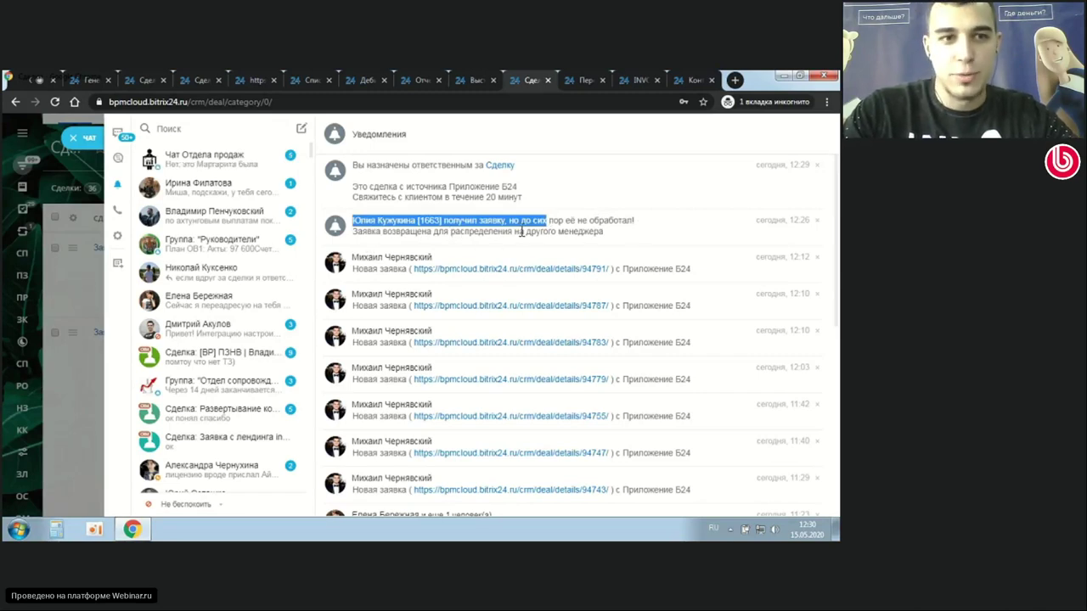
pyautogui.click(85, 140)
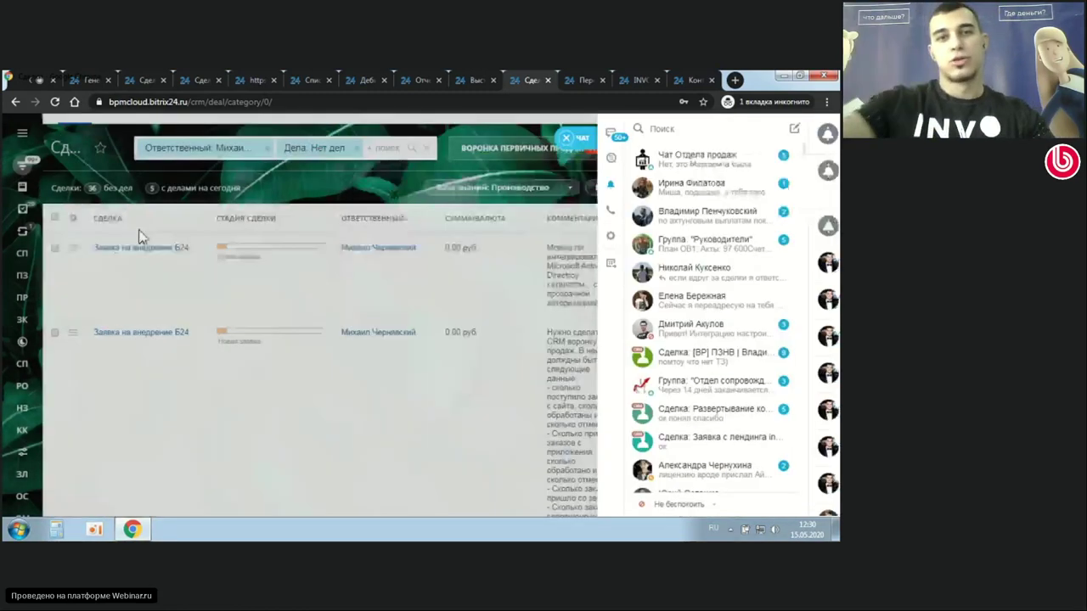